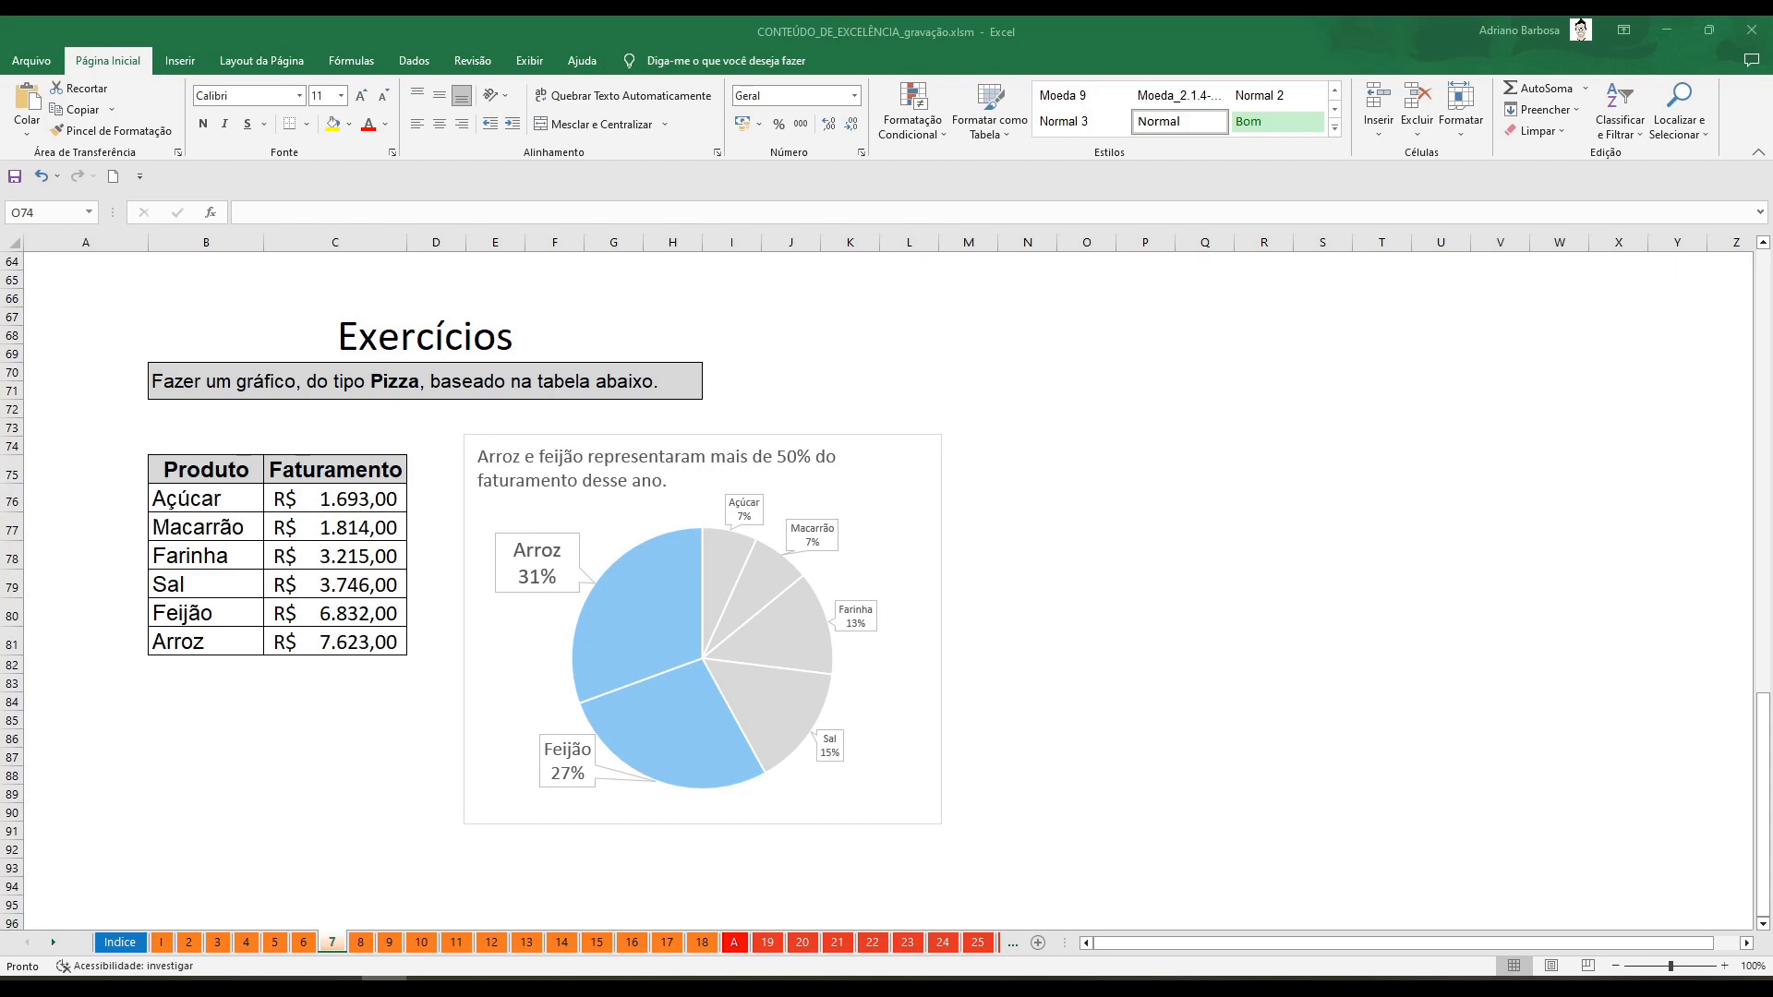
Review the pie chart lesson, the Produto and Faturamento exercise table, and the example pie chart beside it
{"action": "scroll", "coordinate": [1201, 443], "scroll_direction": "up", "scroll_amount": 16}
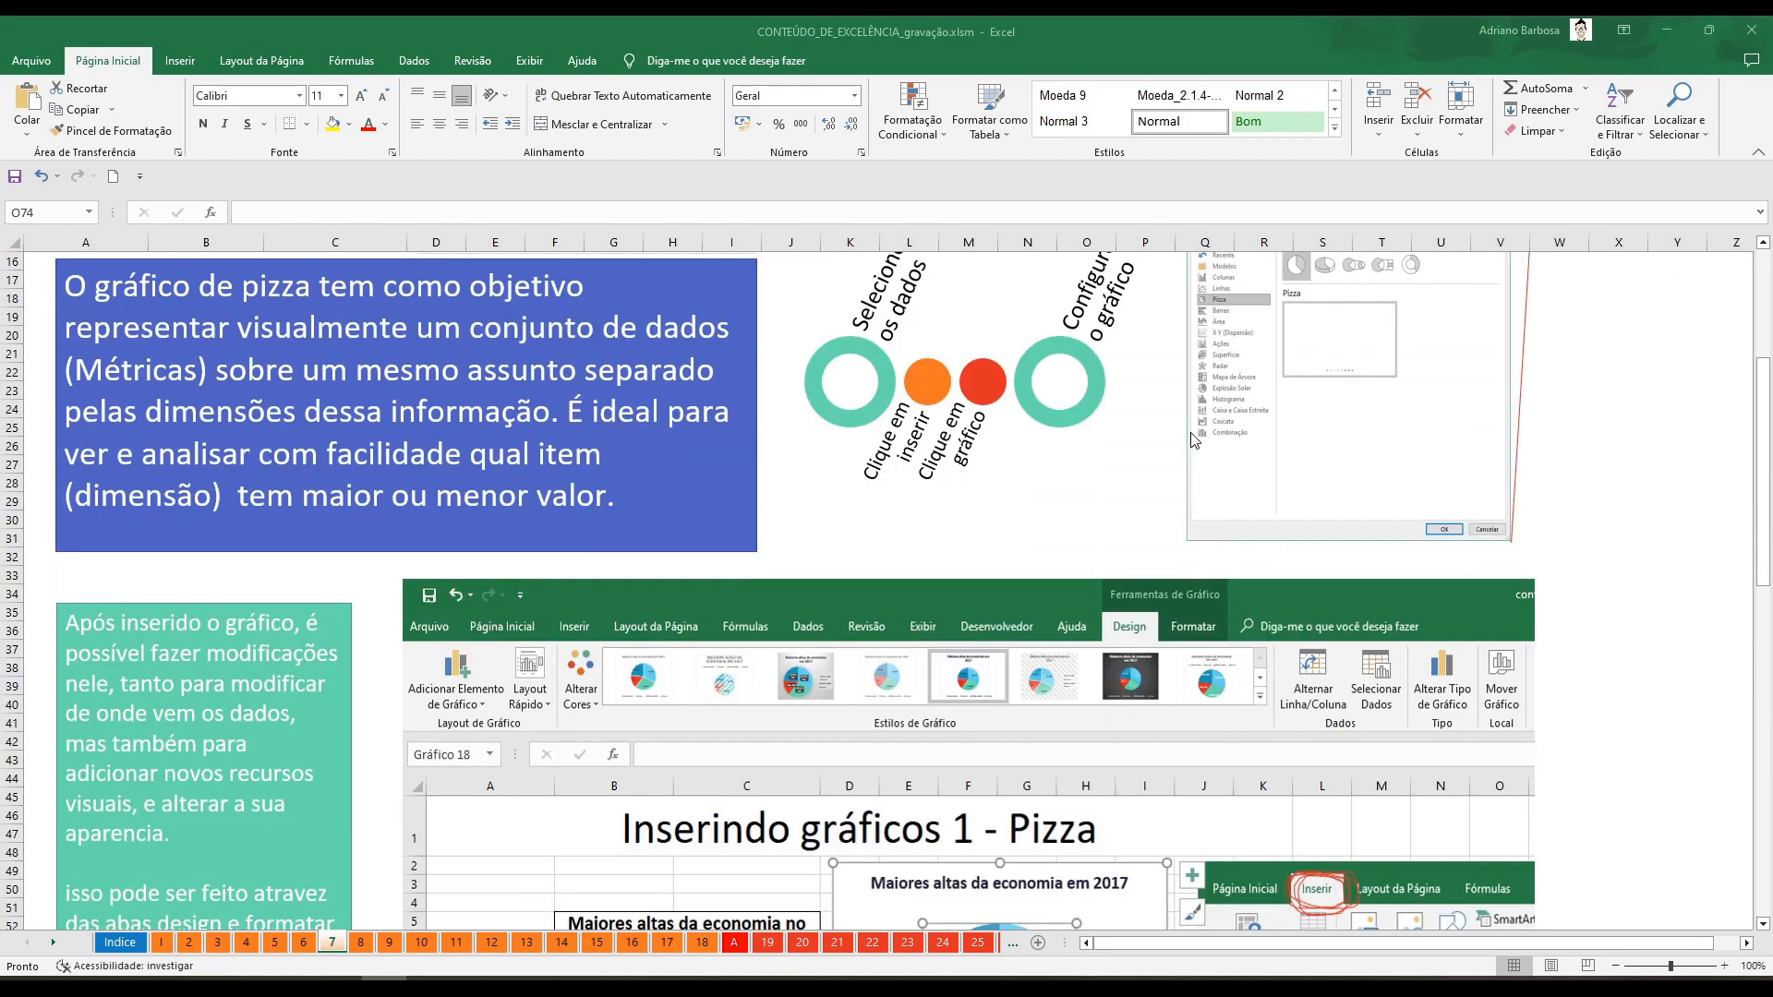
{"action": "scroll", "coordinate": [1191, 440], "scroll_direction": "up", "scroll_amount": 5}
{"action": "scroll", "coordinate": [1191, 440], "scroll_direction": "down", "scroll_amount": 12}
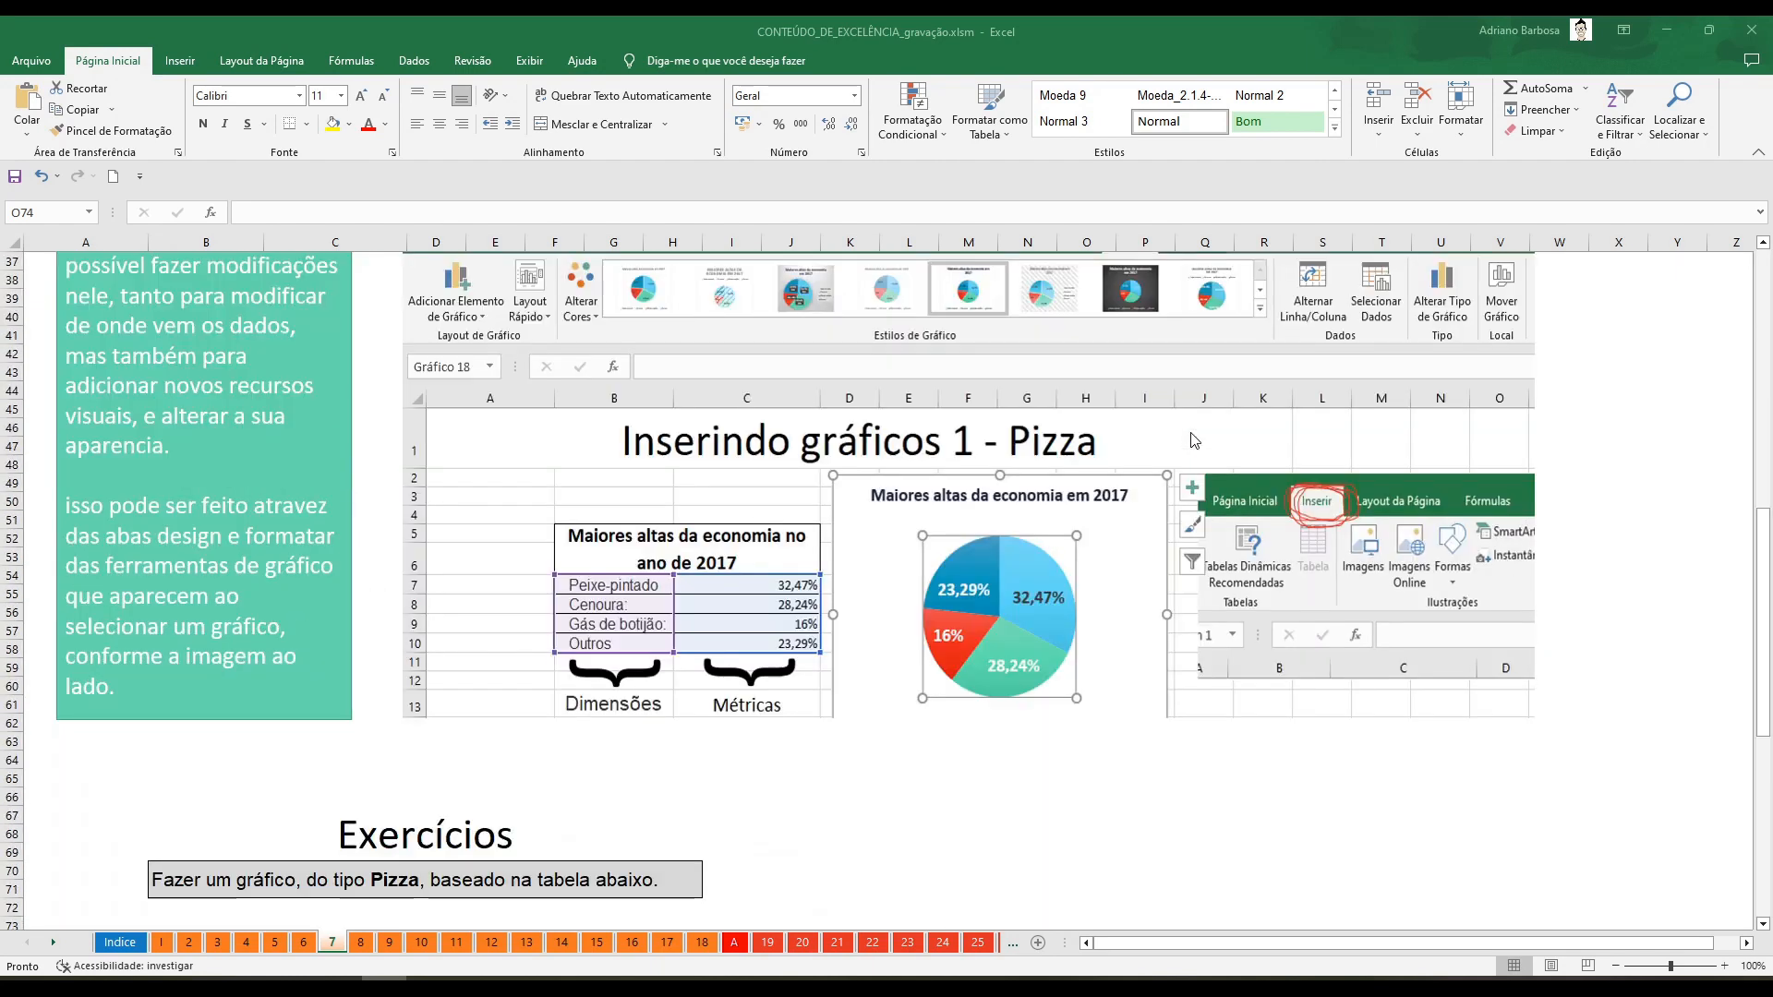
{"action": "scroll", "coordinate": [1191, 441], "scroll_direction": "down", "scroll_amount": 10}
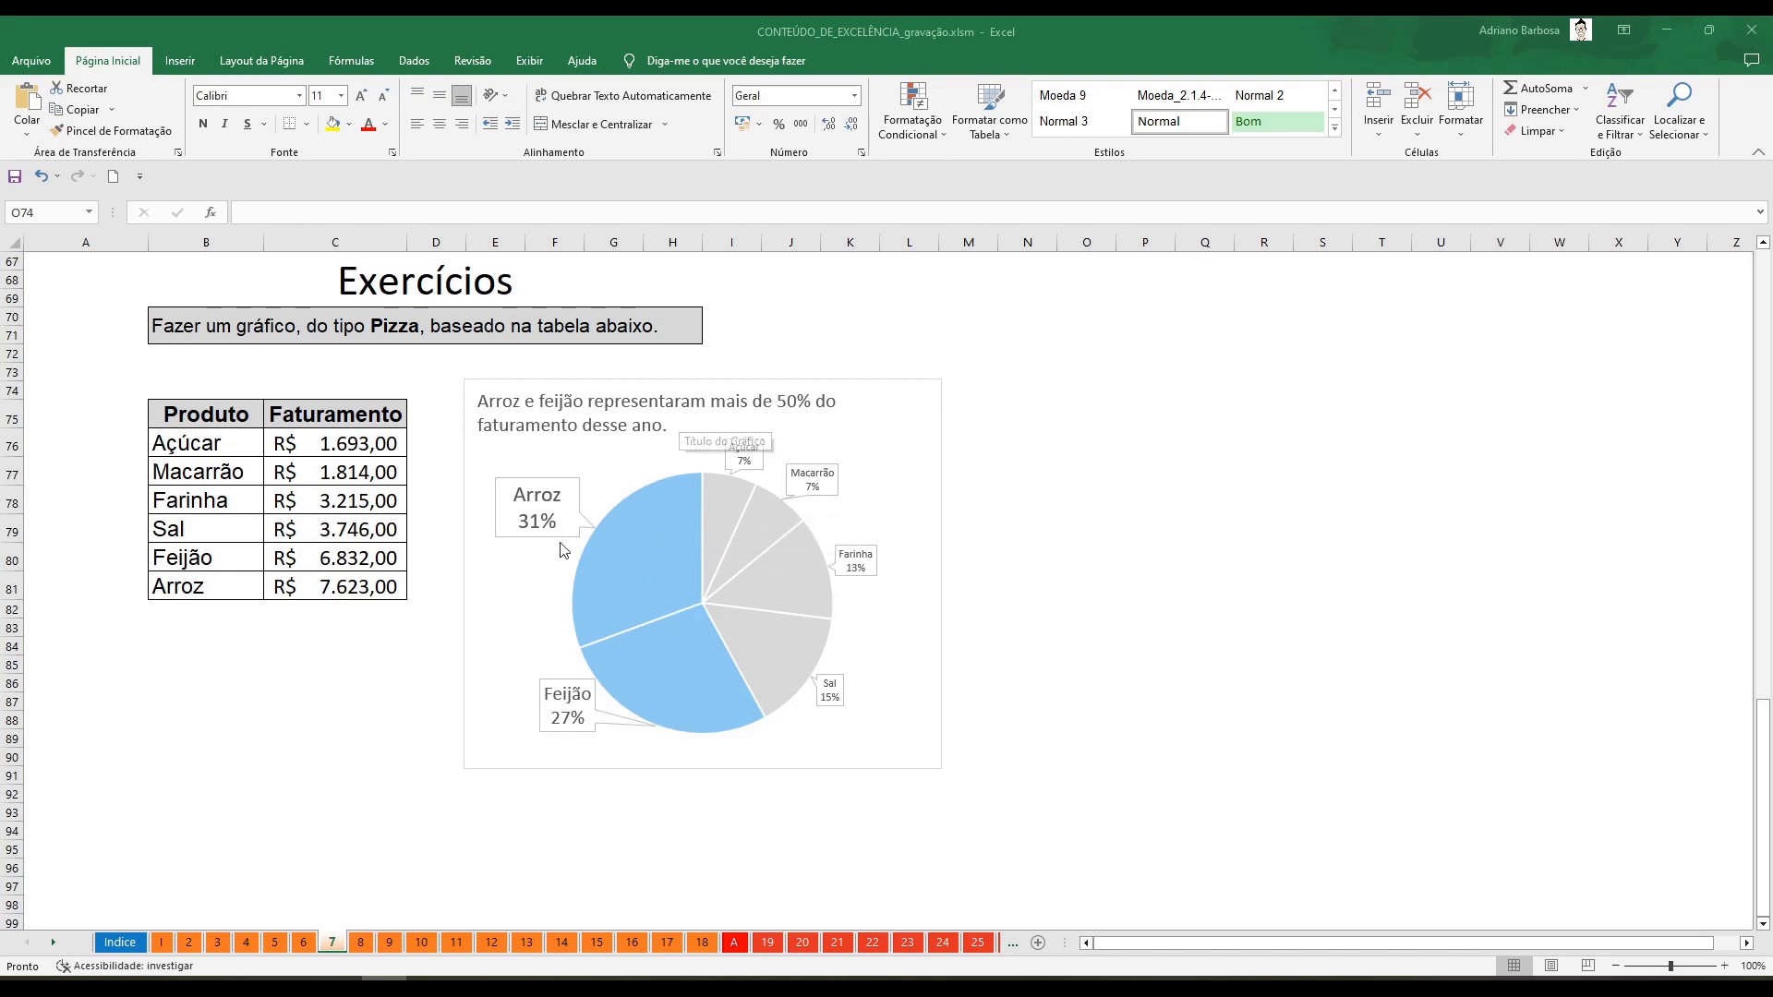
{"action": "mouse_move", "coordinate": [625, 515]}
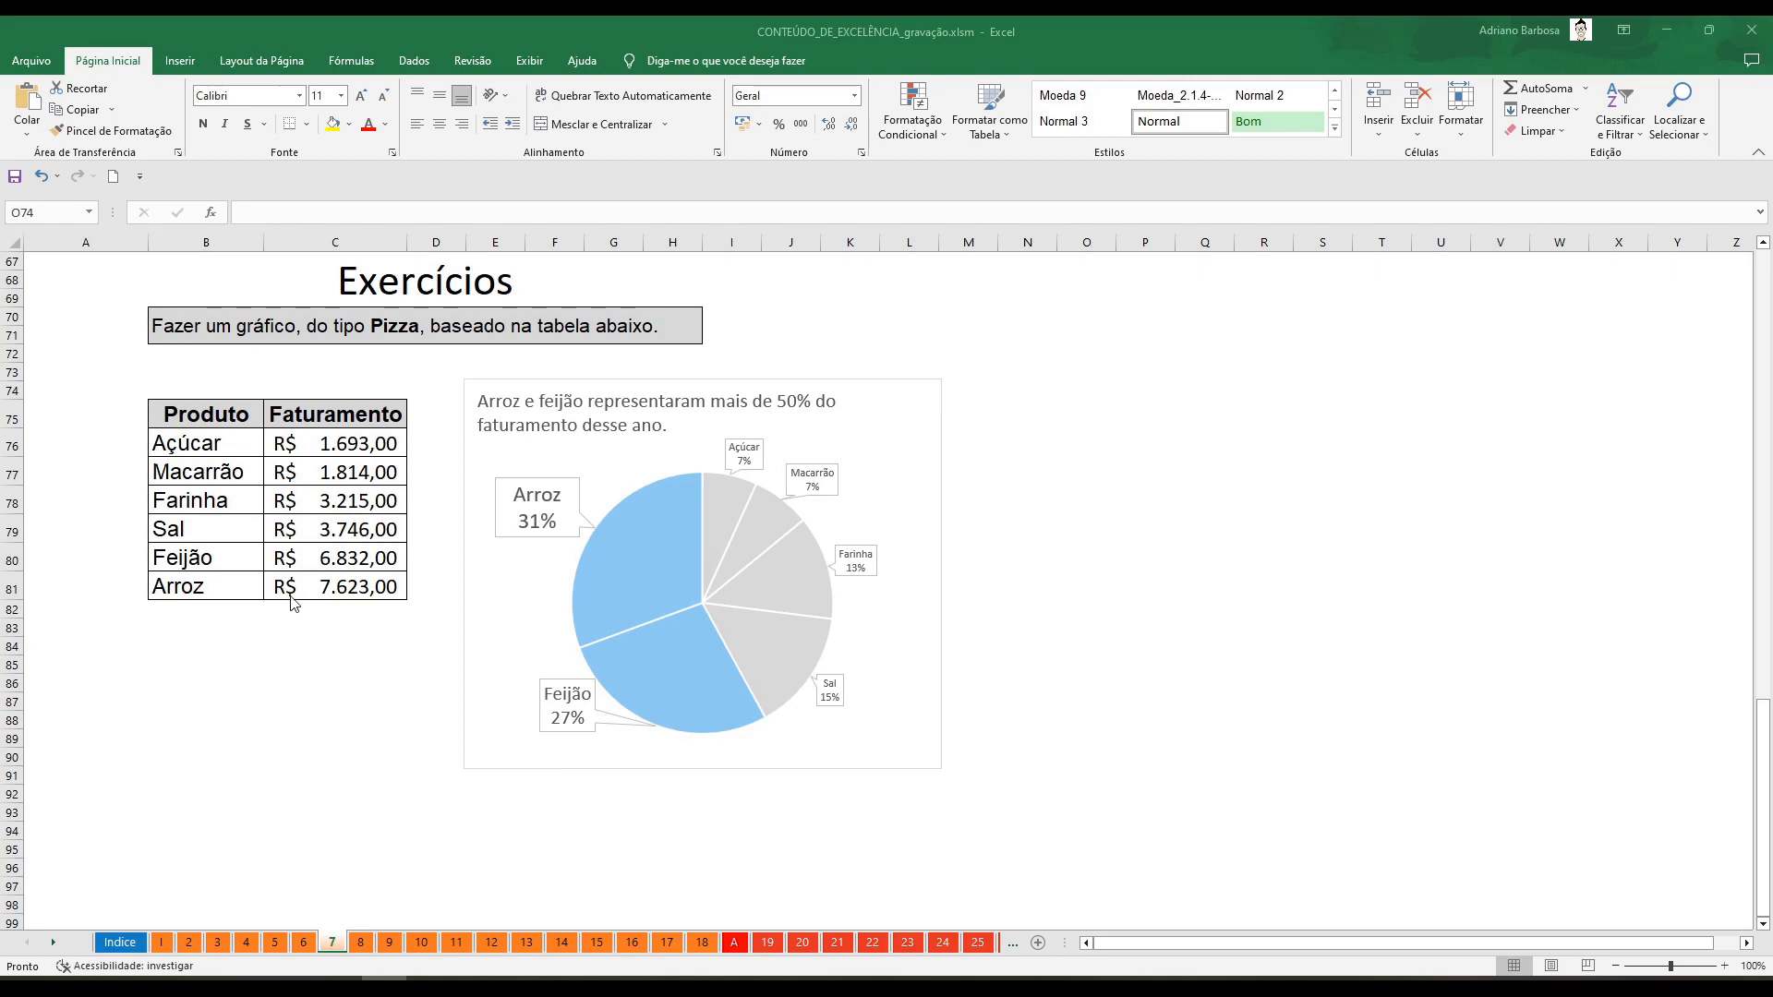
{"action": "left_click", "coordinate": [320, 474]}
{"action": "left_click", "coordinate": [320, 474]}
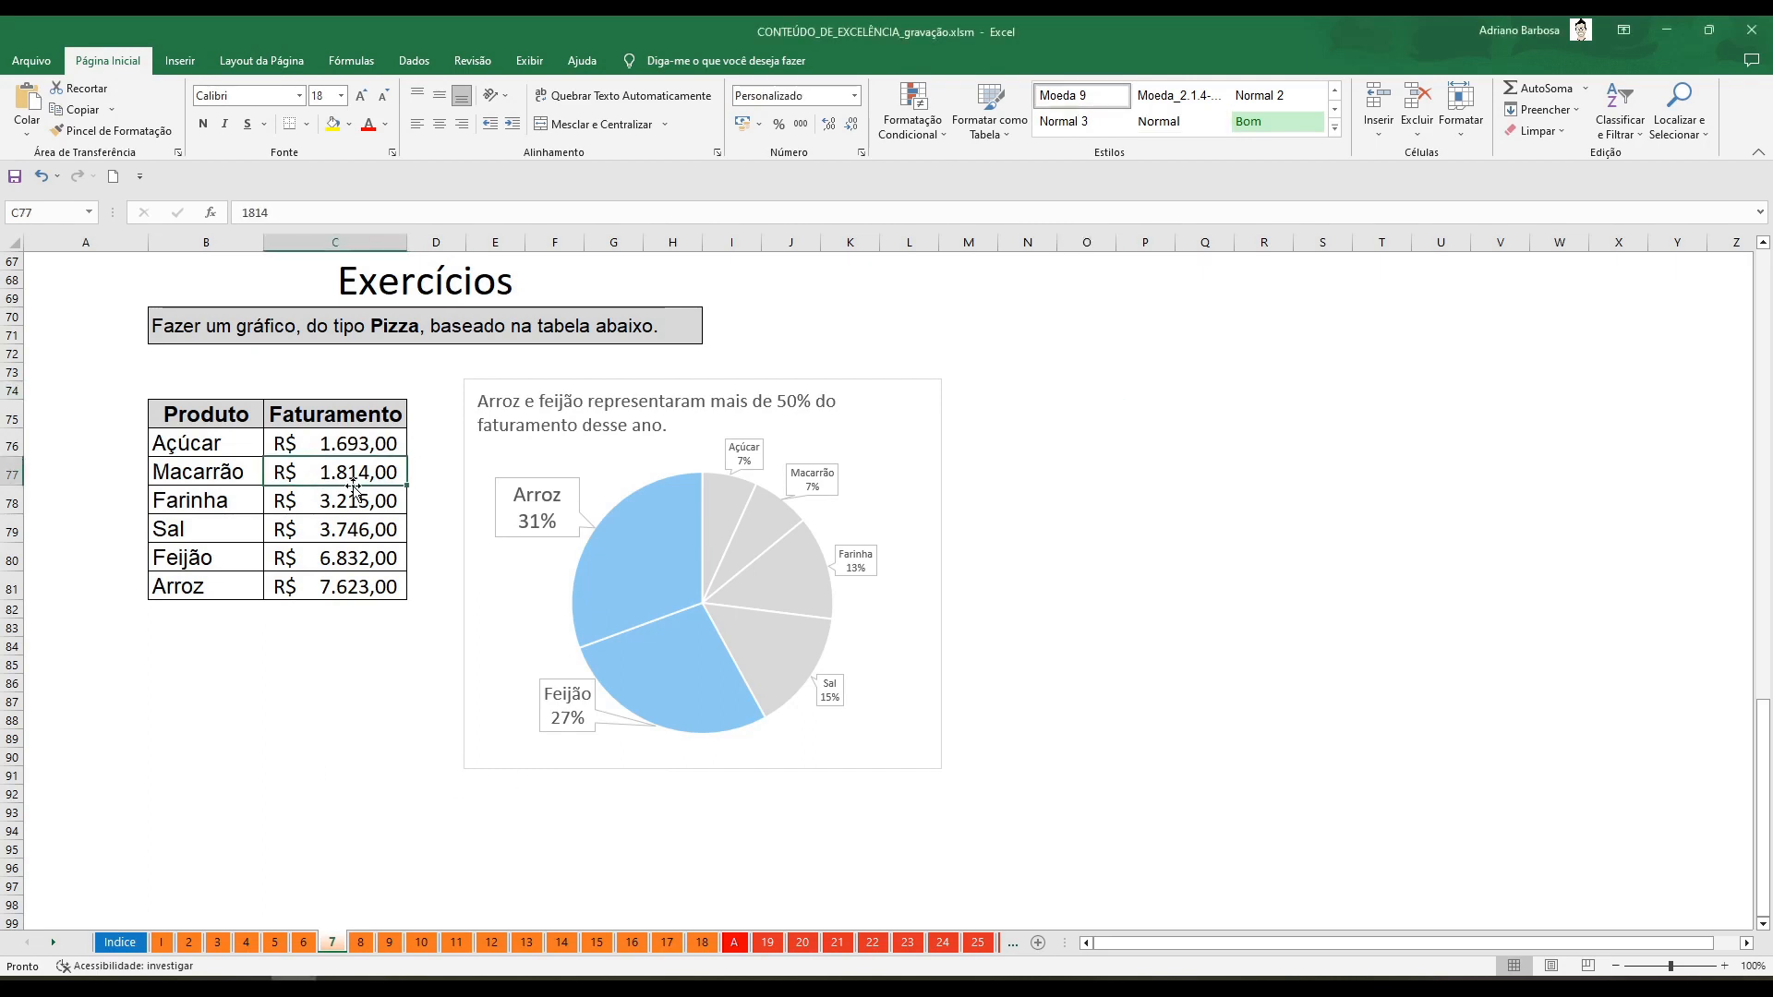
{"action": "left_click_drag", "start_coordinate": [327, 591], "coordinate": [194, 580]}
{"action": "left_click", "coordinate": [193, 556]}
{"action": "left_click", "coordinate": [321, 558]}
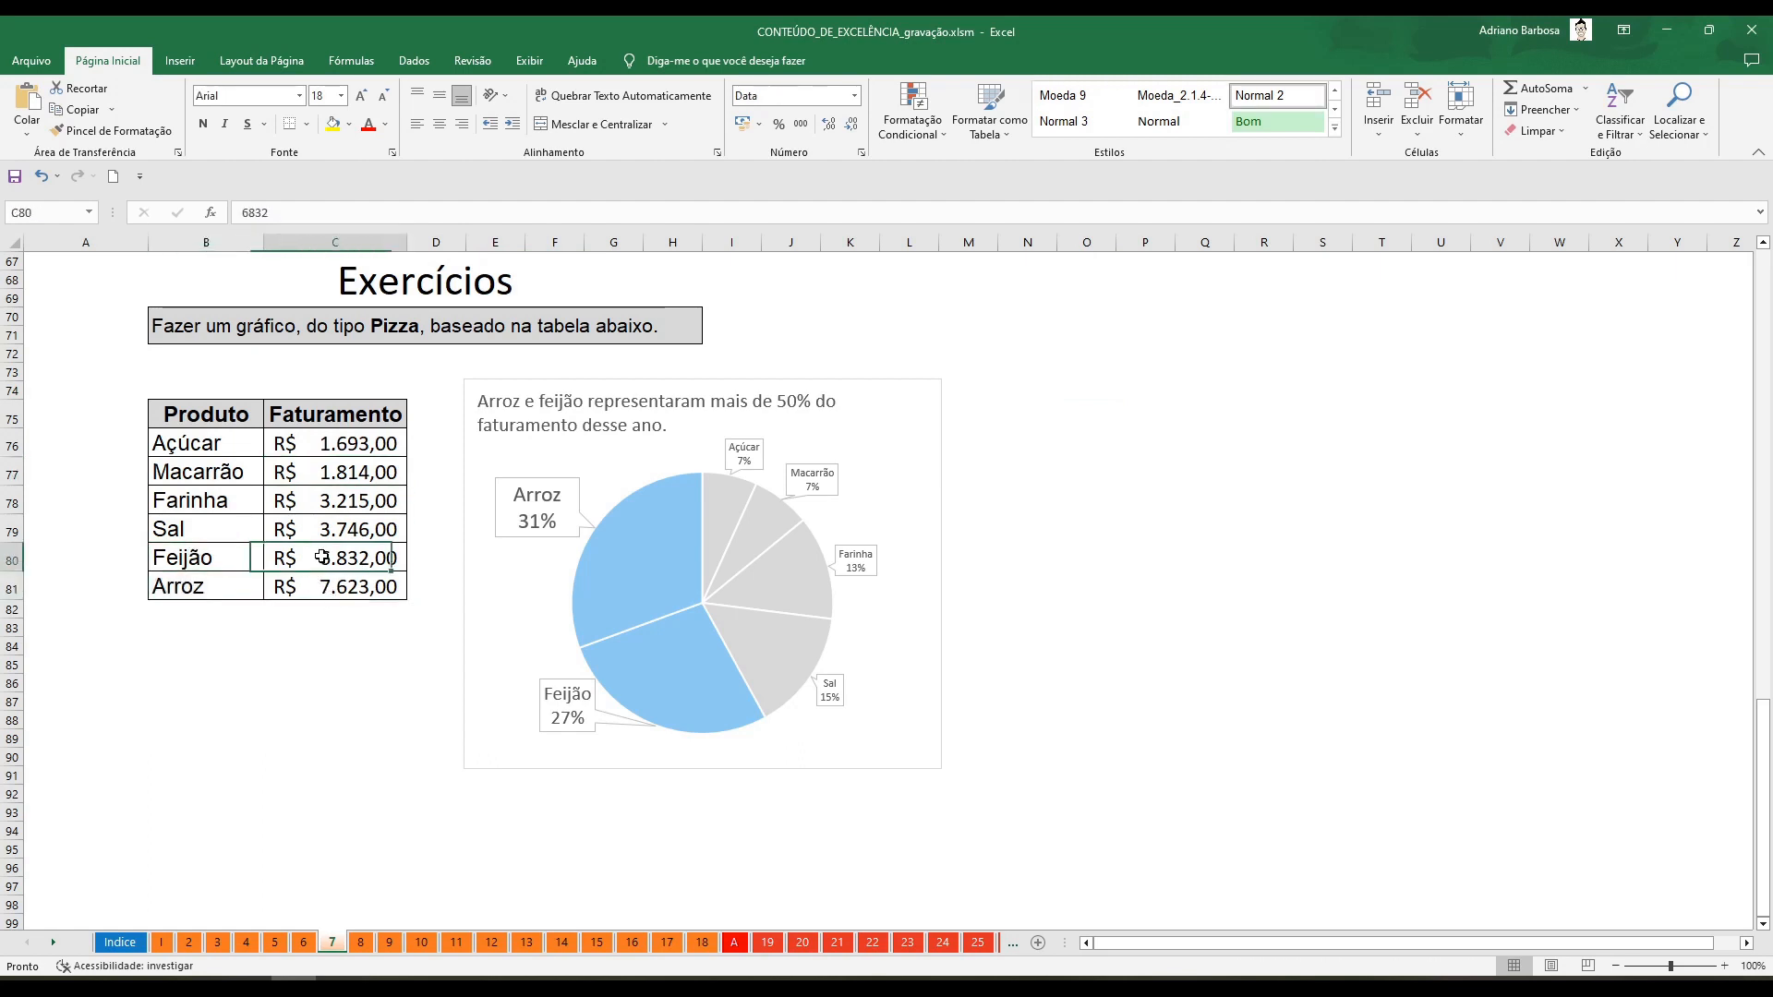
{"action": "left_click", "coordinate": [215, 524]}
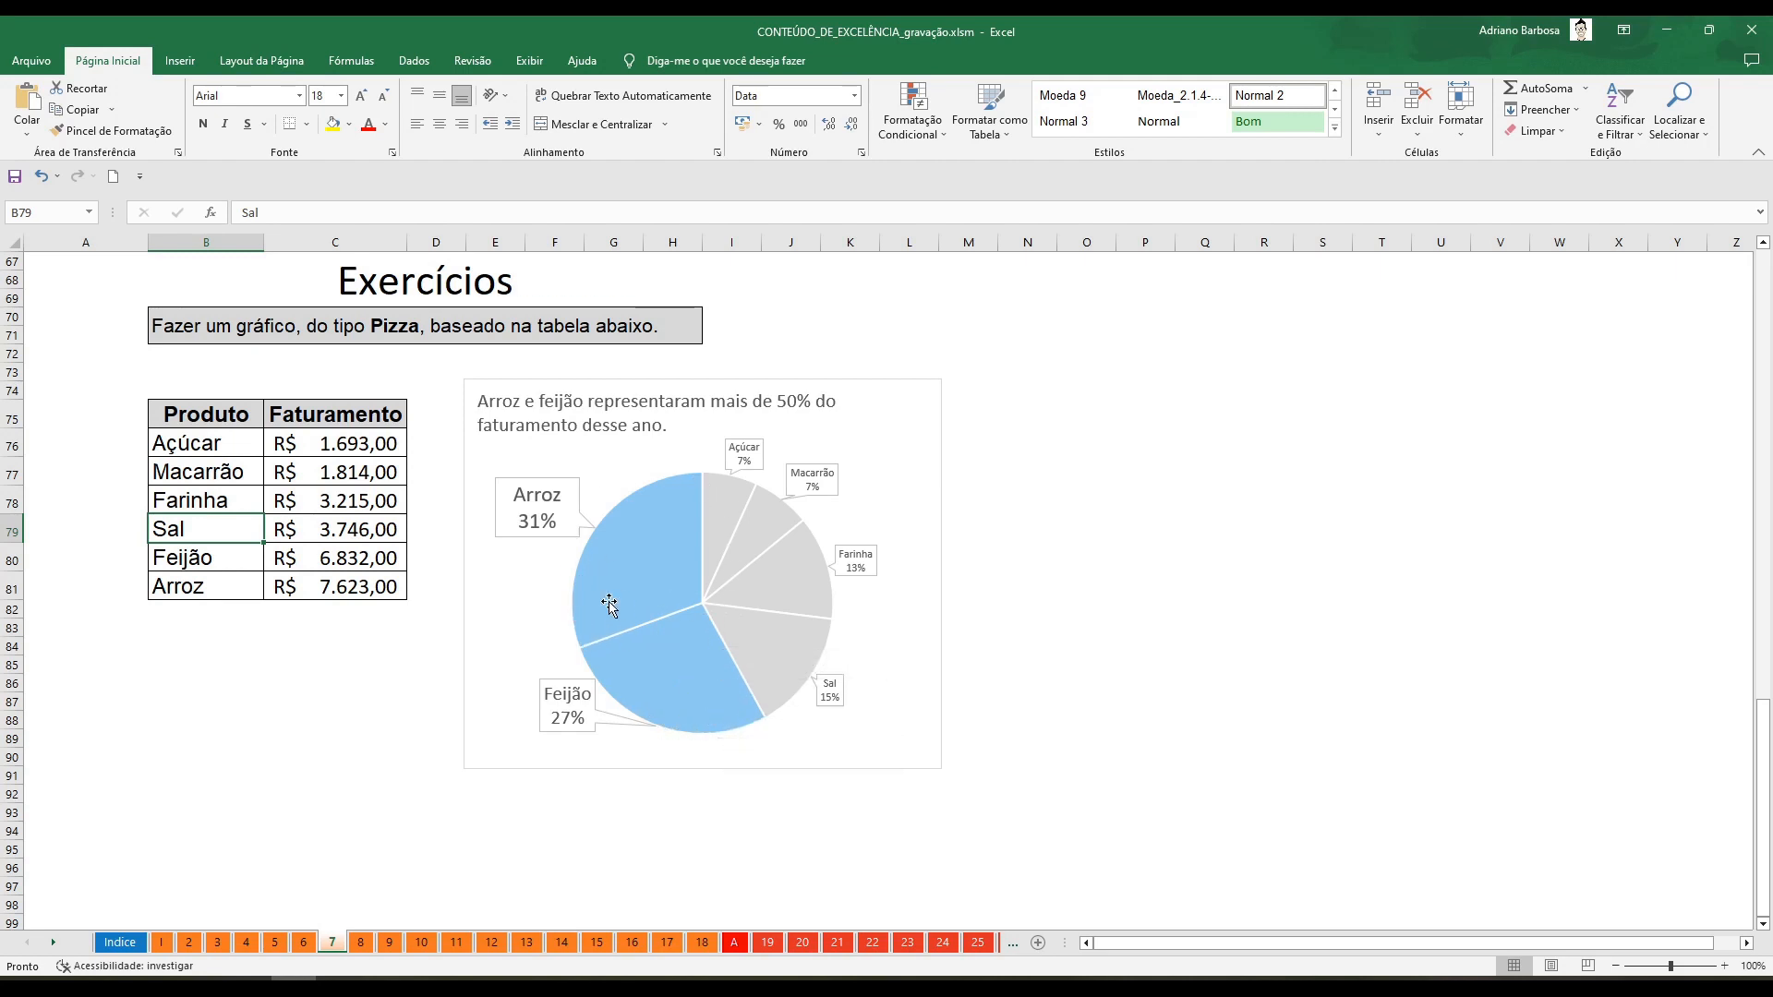
{"action": "mouse_move", "coordinate": [659, 621]}
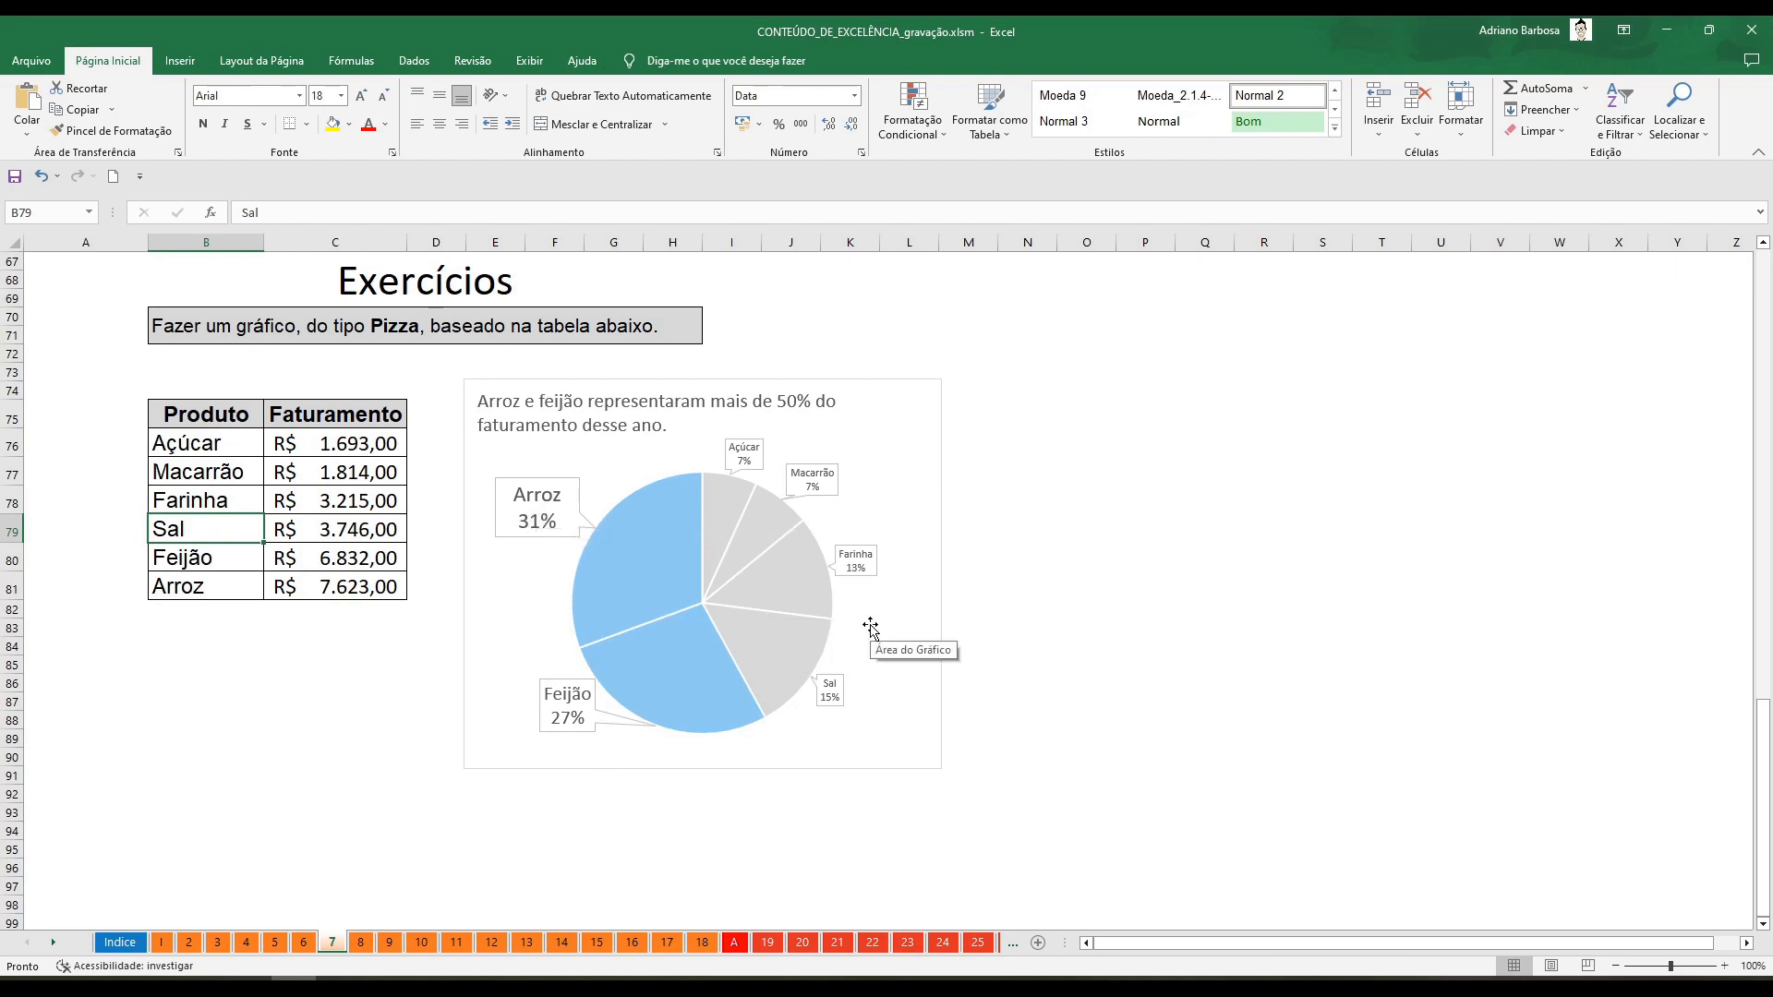
{"action": "mouse_move", "coordinate": [709, 605]}
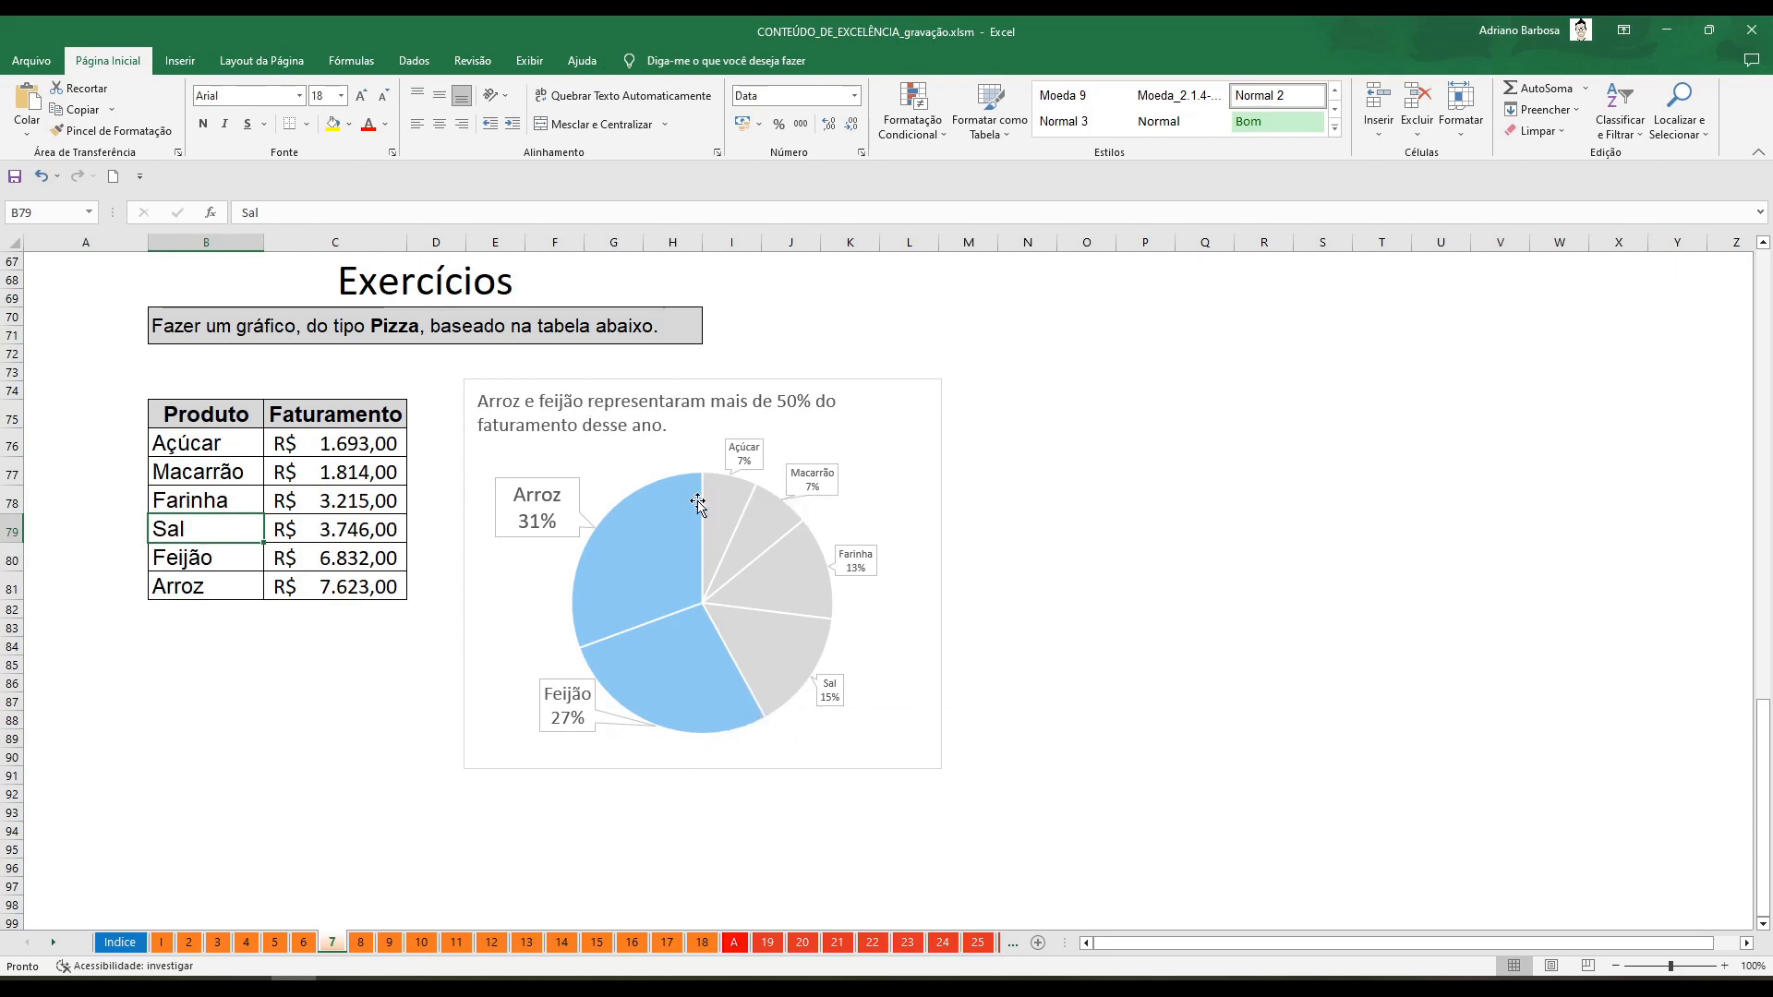
{"action": "mouse_move", "coordinate": [705, 519]}
Insert a Barras Agrupadas chart from the whole Produto and Faturamento table, using the variant with a differently coloured series per product
{"action": "left_click_drag", "start_coordinate": [212, 415], "coordinate": [331, 584]}
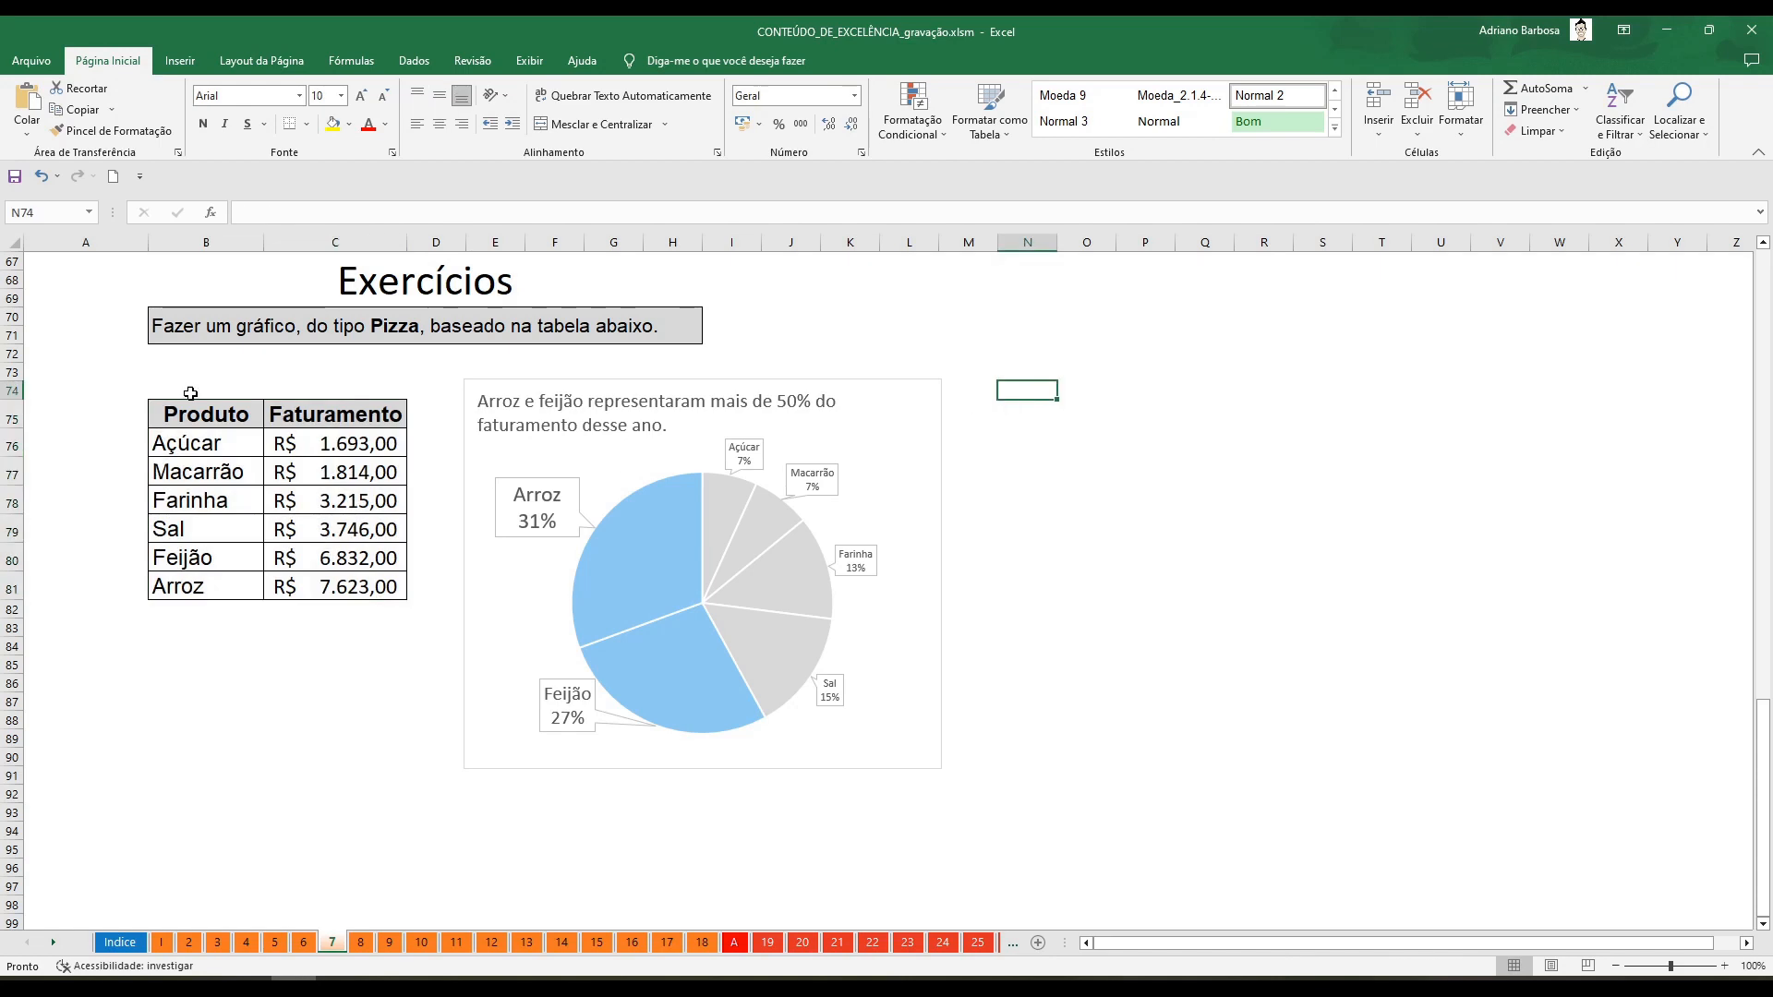
{"action": "left_click_drag", "start_coordinate": [194, 407], "coordinate": [397, 591]}
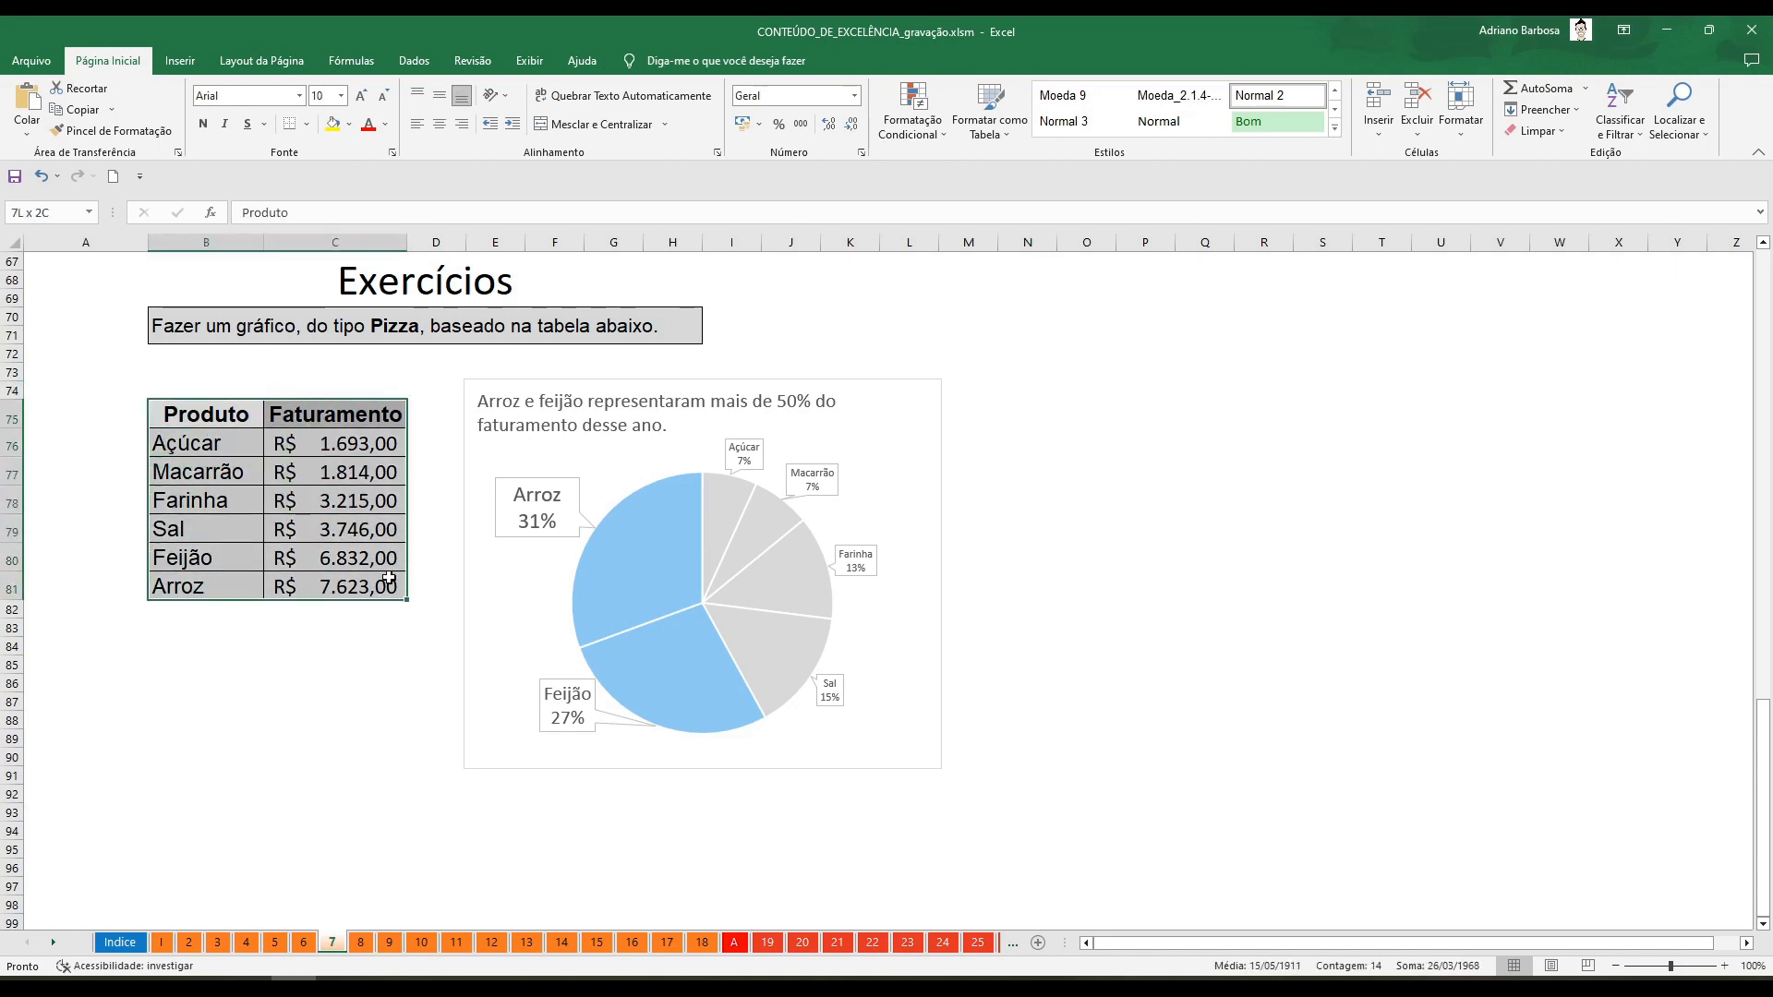
{"action": "left_click", "coordinate": [180, 60]}
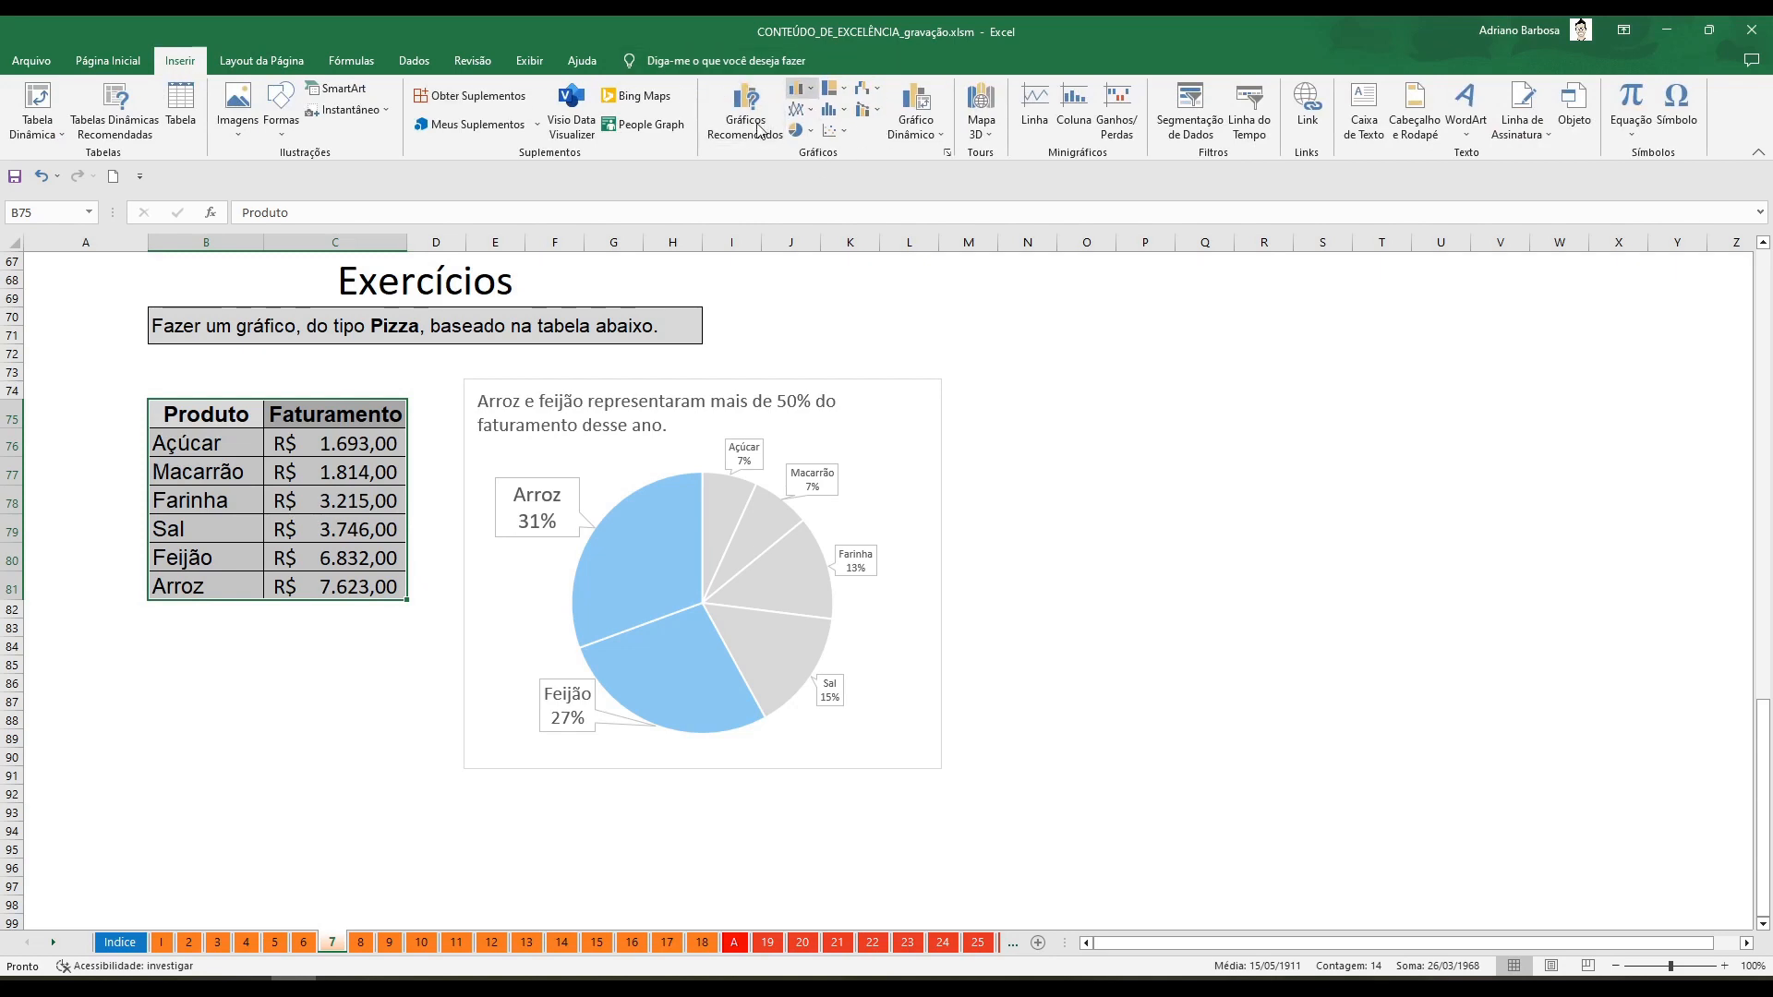
{"action": "left_click", "coordinate": [946, 153]}
{"action": "left_click", "coordinate": [759, 266]}
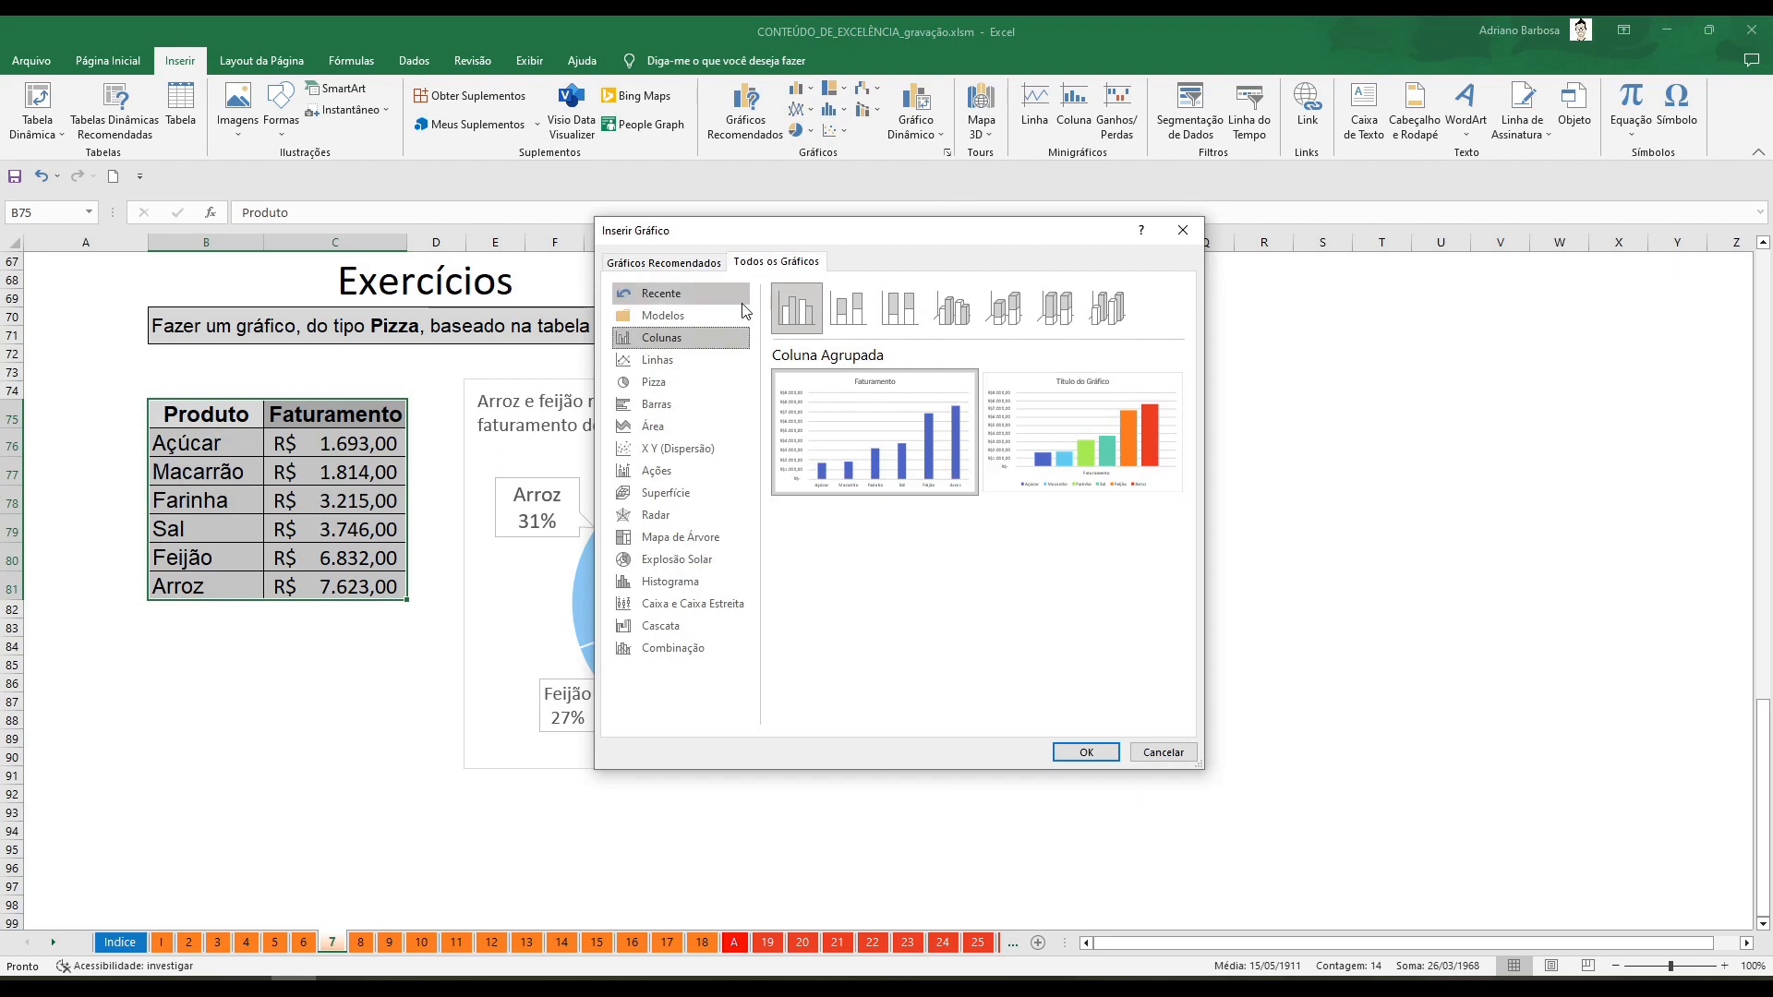
{"action": "left_click", "coordinate": [719, 381]}
{"action": "left_click", "coordinate": [653, 406]}
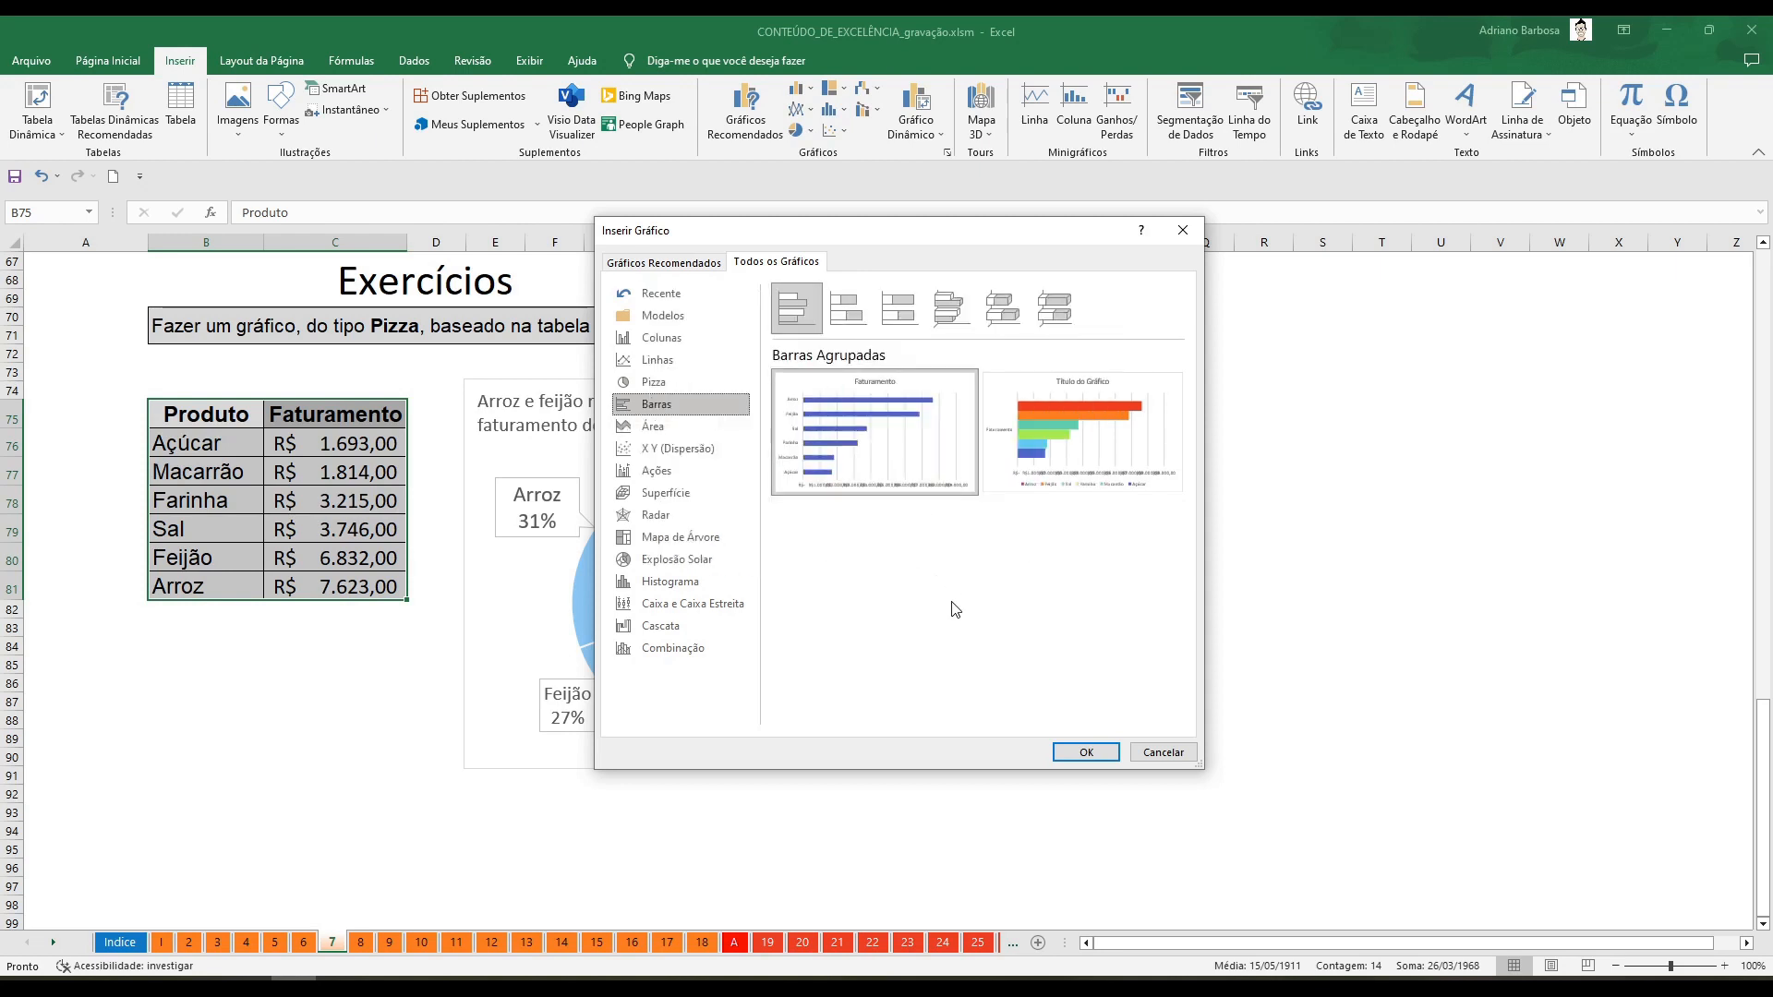
{"action": "mouse_move", "coordinate": [1078, 431]}
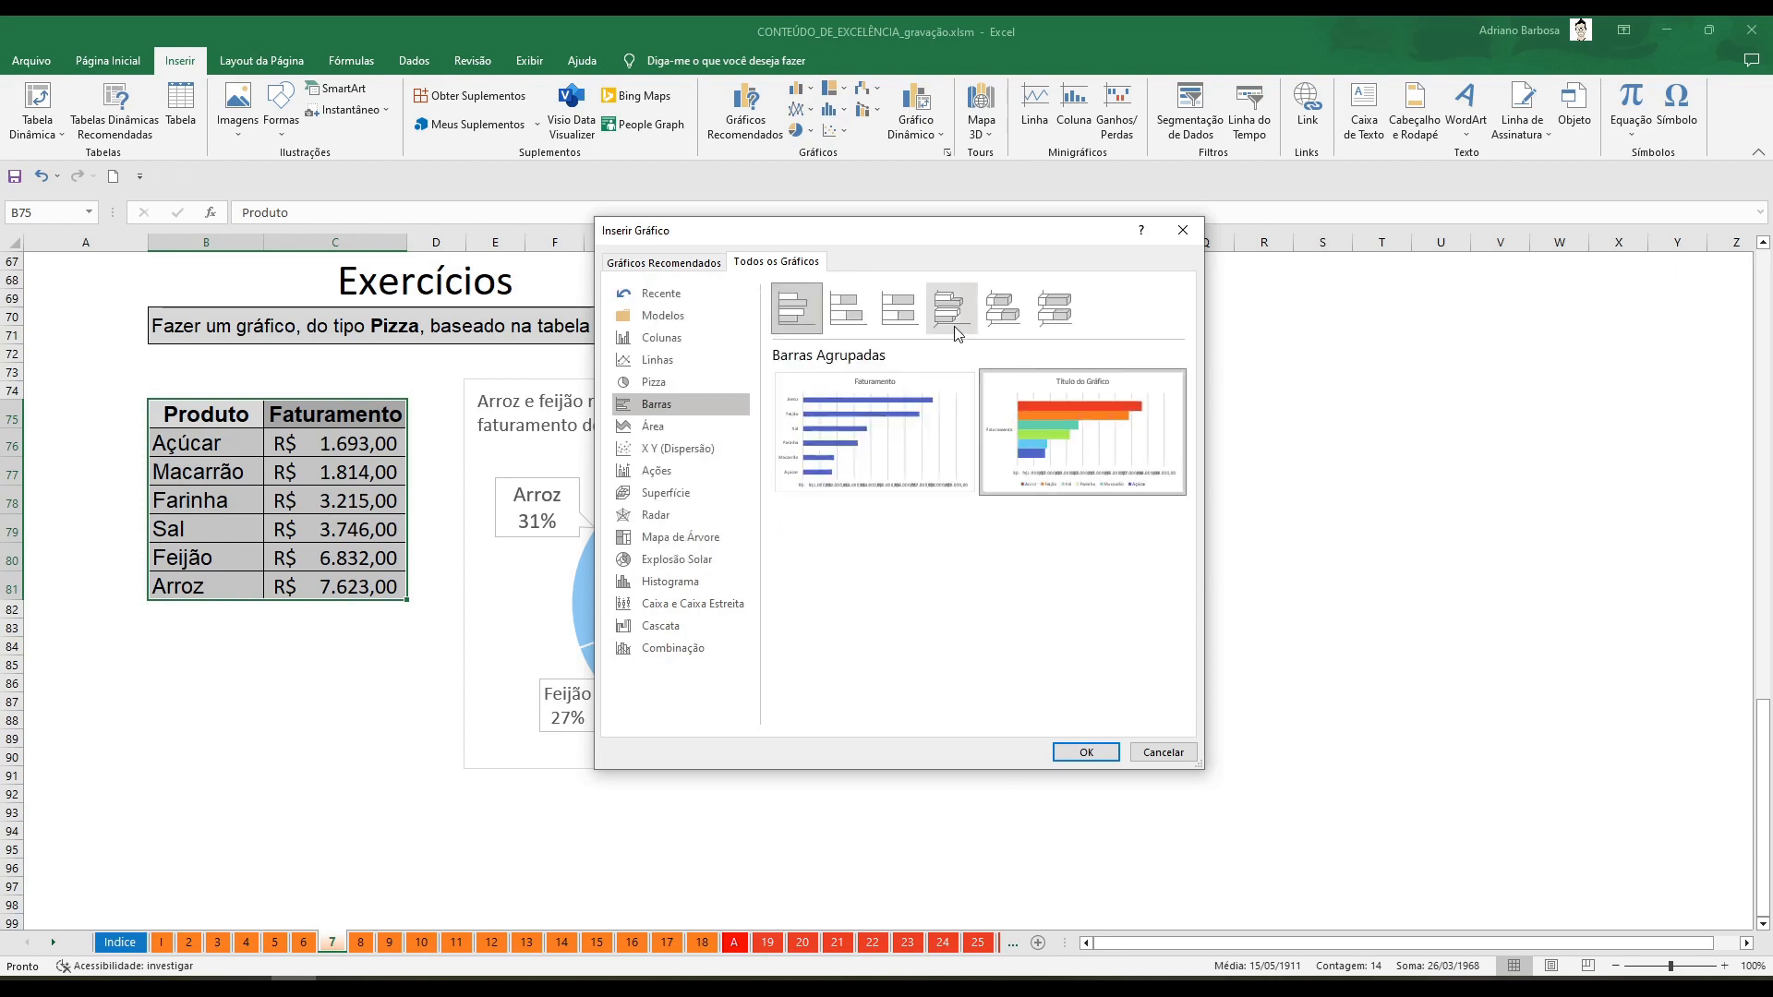
{"action": "left_click", "coordinate": [1086, 751]}
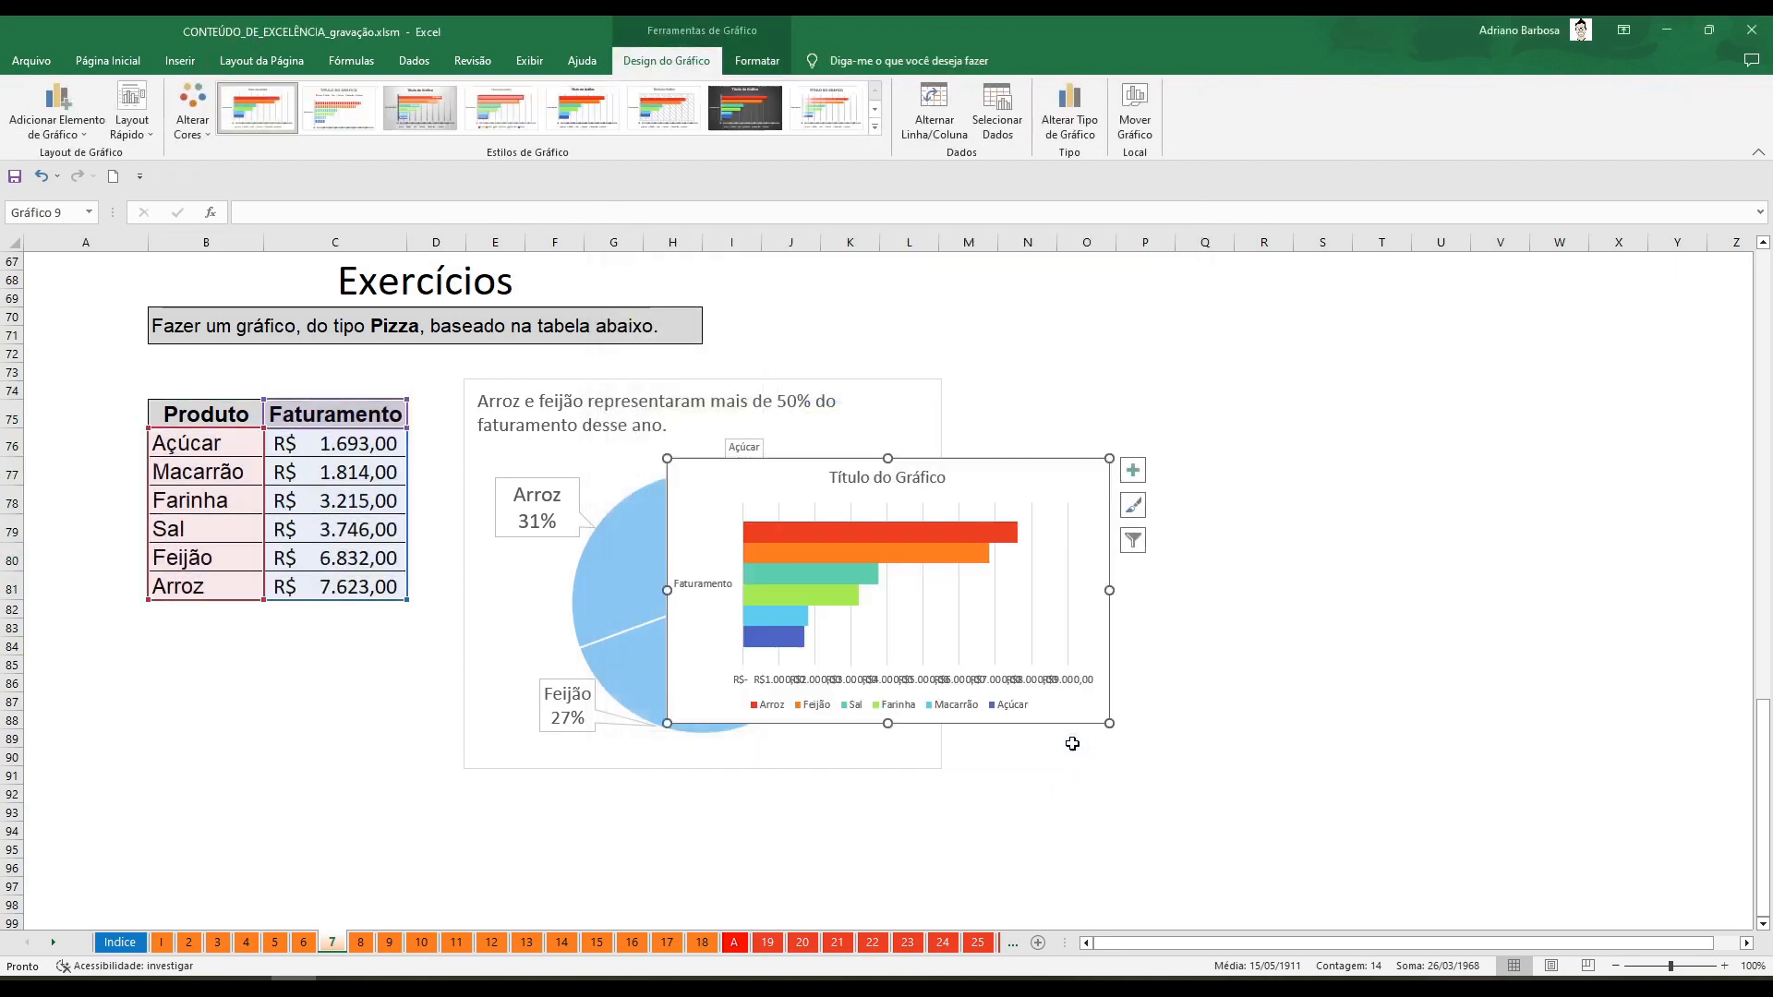
Move the new bar chart beside the pie chart and enlarge it to about the pie chart's size
{"action": "left_click_drag", "start_coordinate": [1031, 465], "coordinate": [1334, 386]}
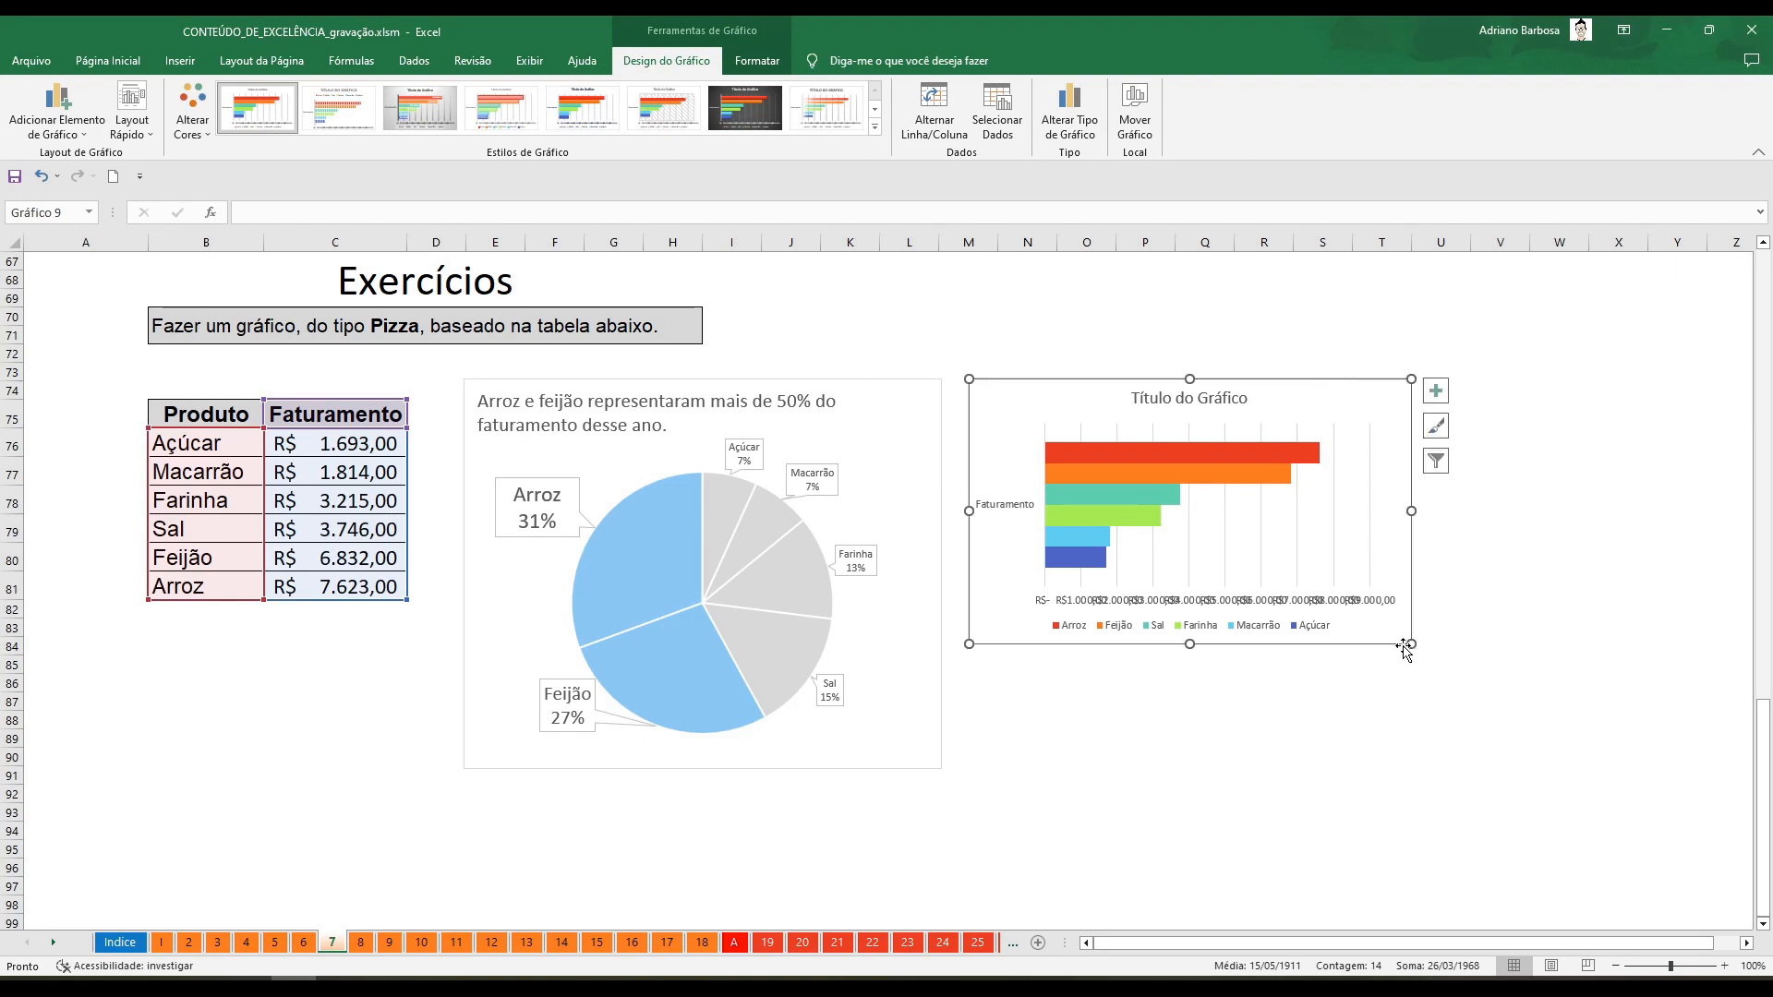
{"action": "left_click_drag", "start_coordinate": [1411, 644], "coordinate": [1455, 768]}
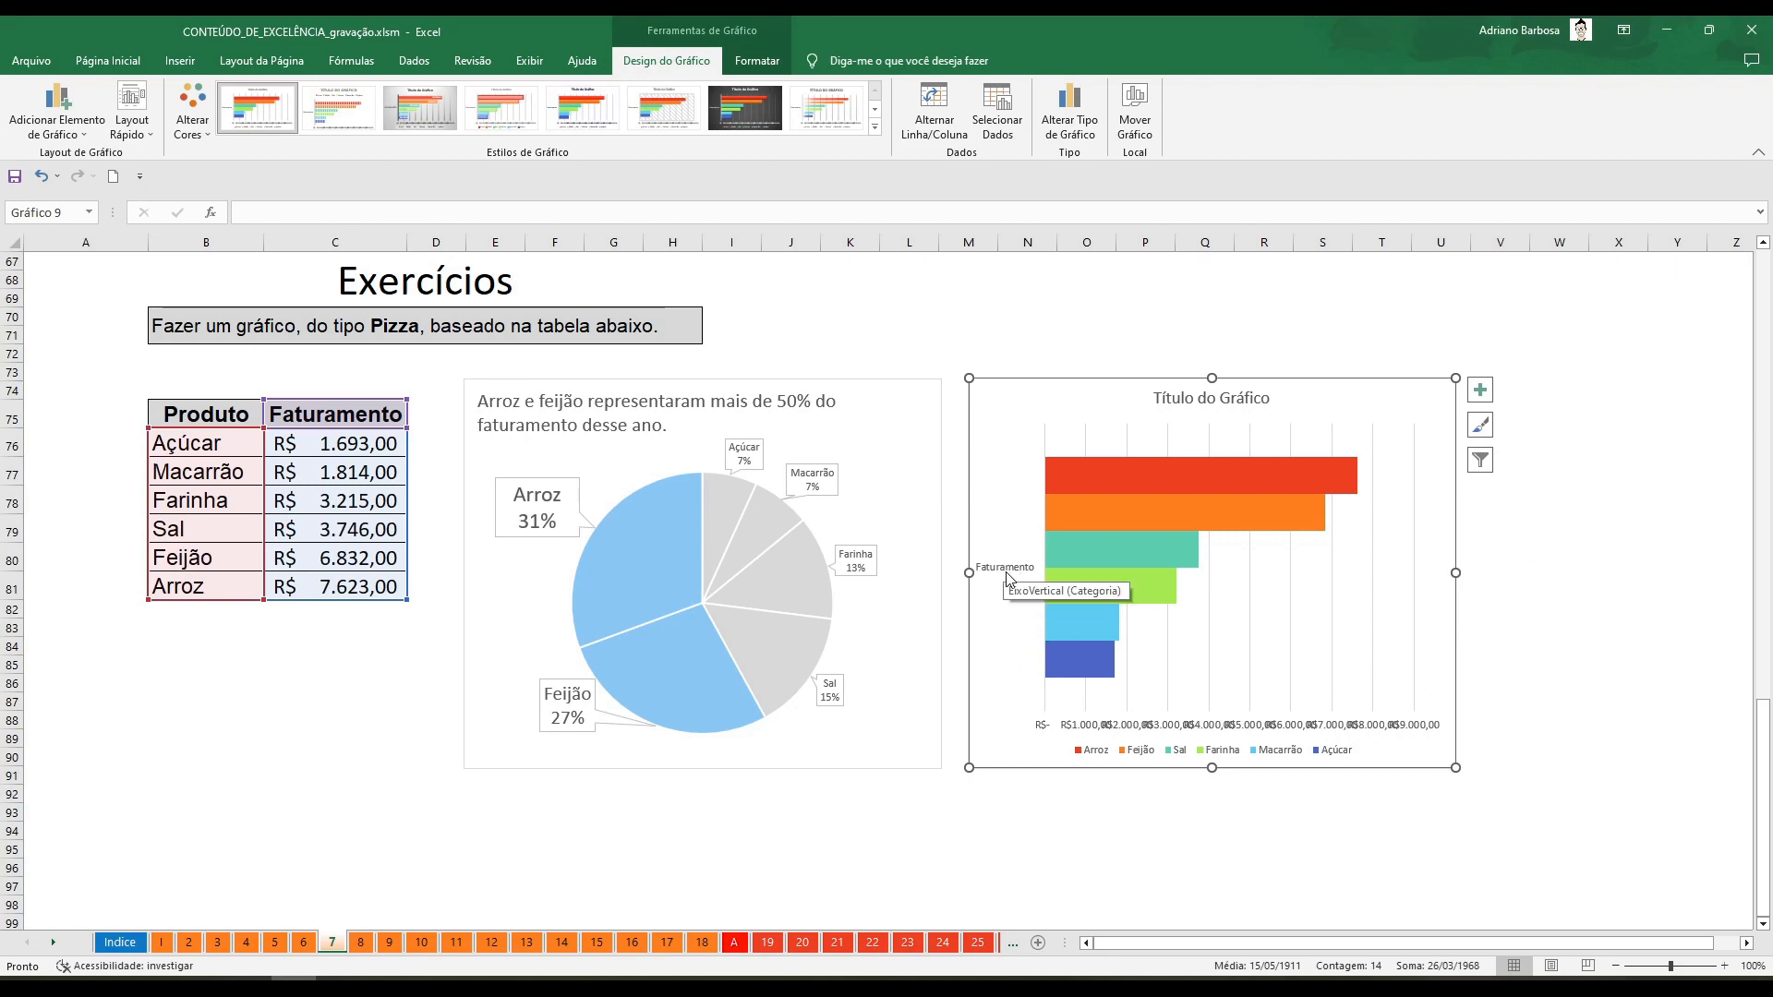
Delete the horizontal value axis from the bar chart
{"action": "left_click", "coordinate": [1182, 482]}
{"action": "left_click", "coordinate": [1177, 727]}
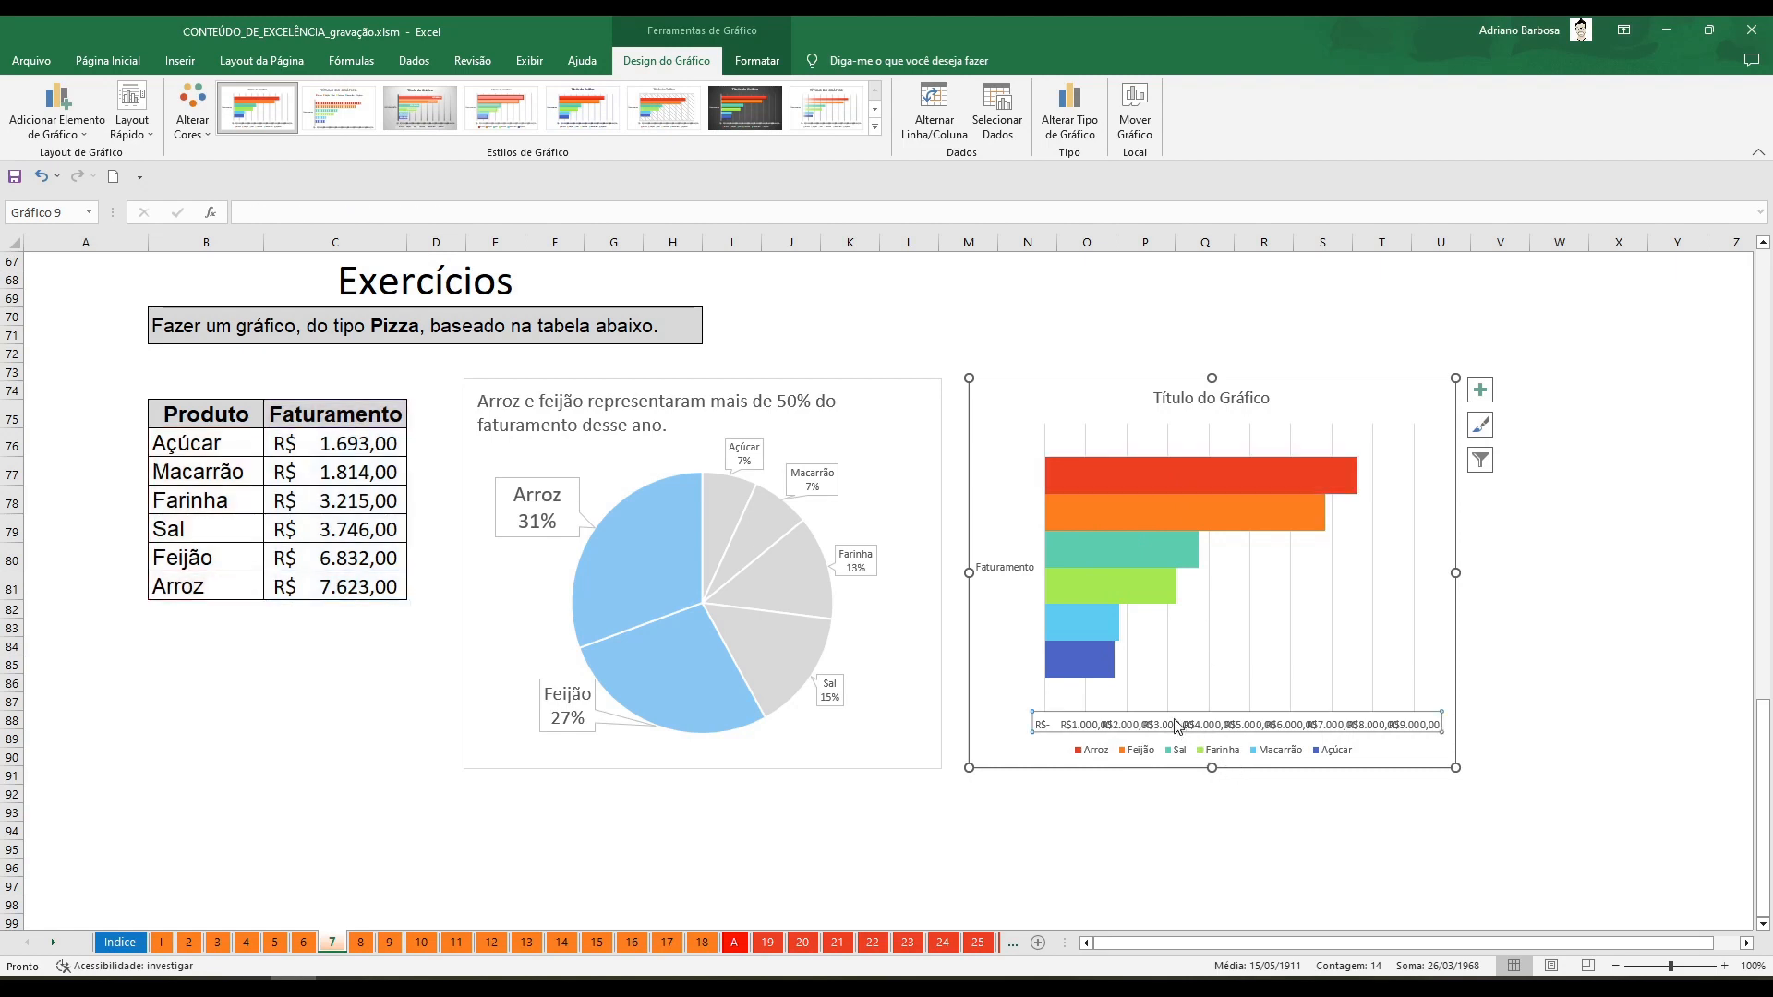
{"action": "key", "text": "Delete"}
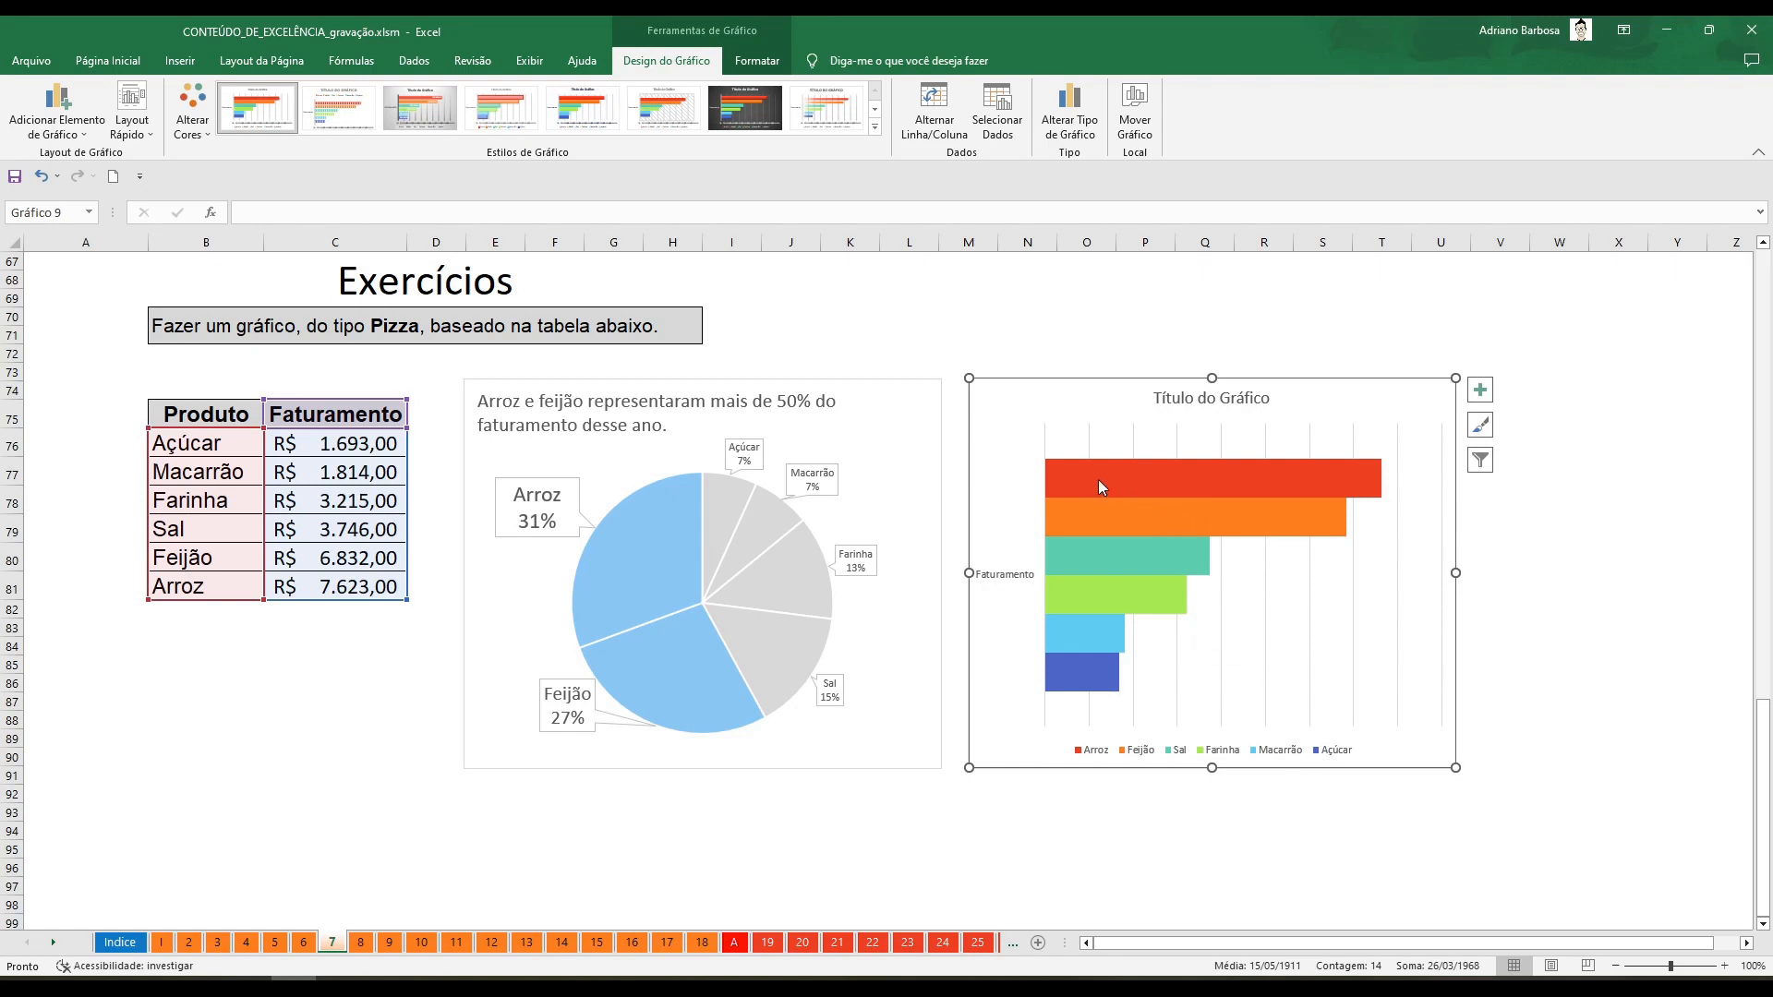
{"action": "left_click", "coordinate": [1078, 467]}
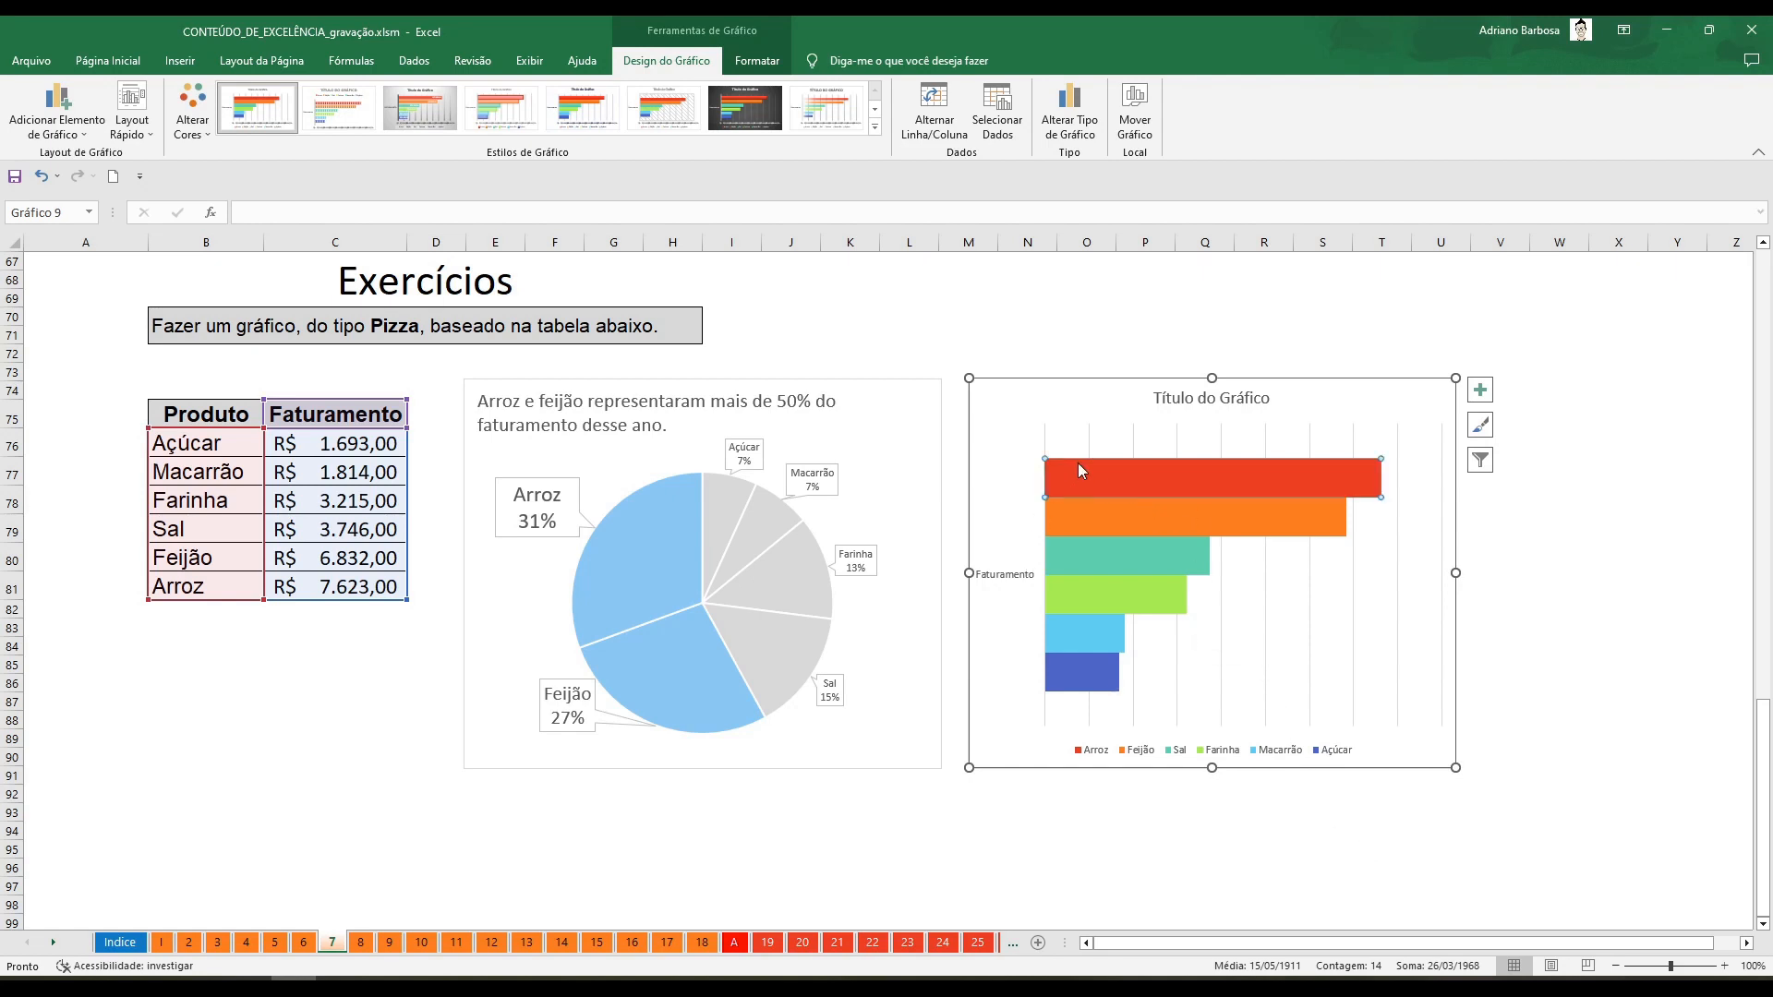
{"action": "left_click", "coordinate": [1142, 534]}
{"action": "left_click", "coordinate": [1234, 750]}
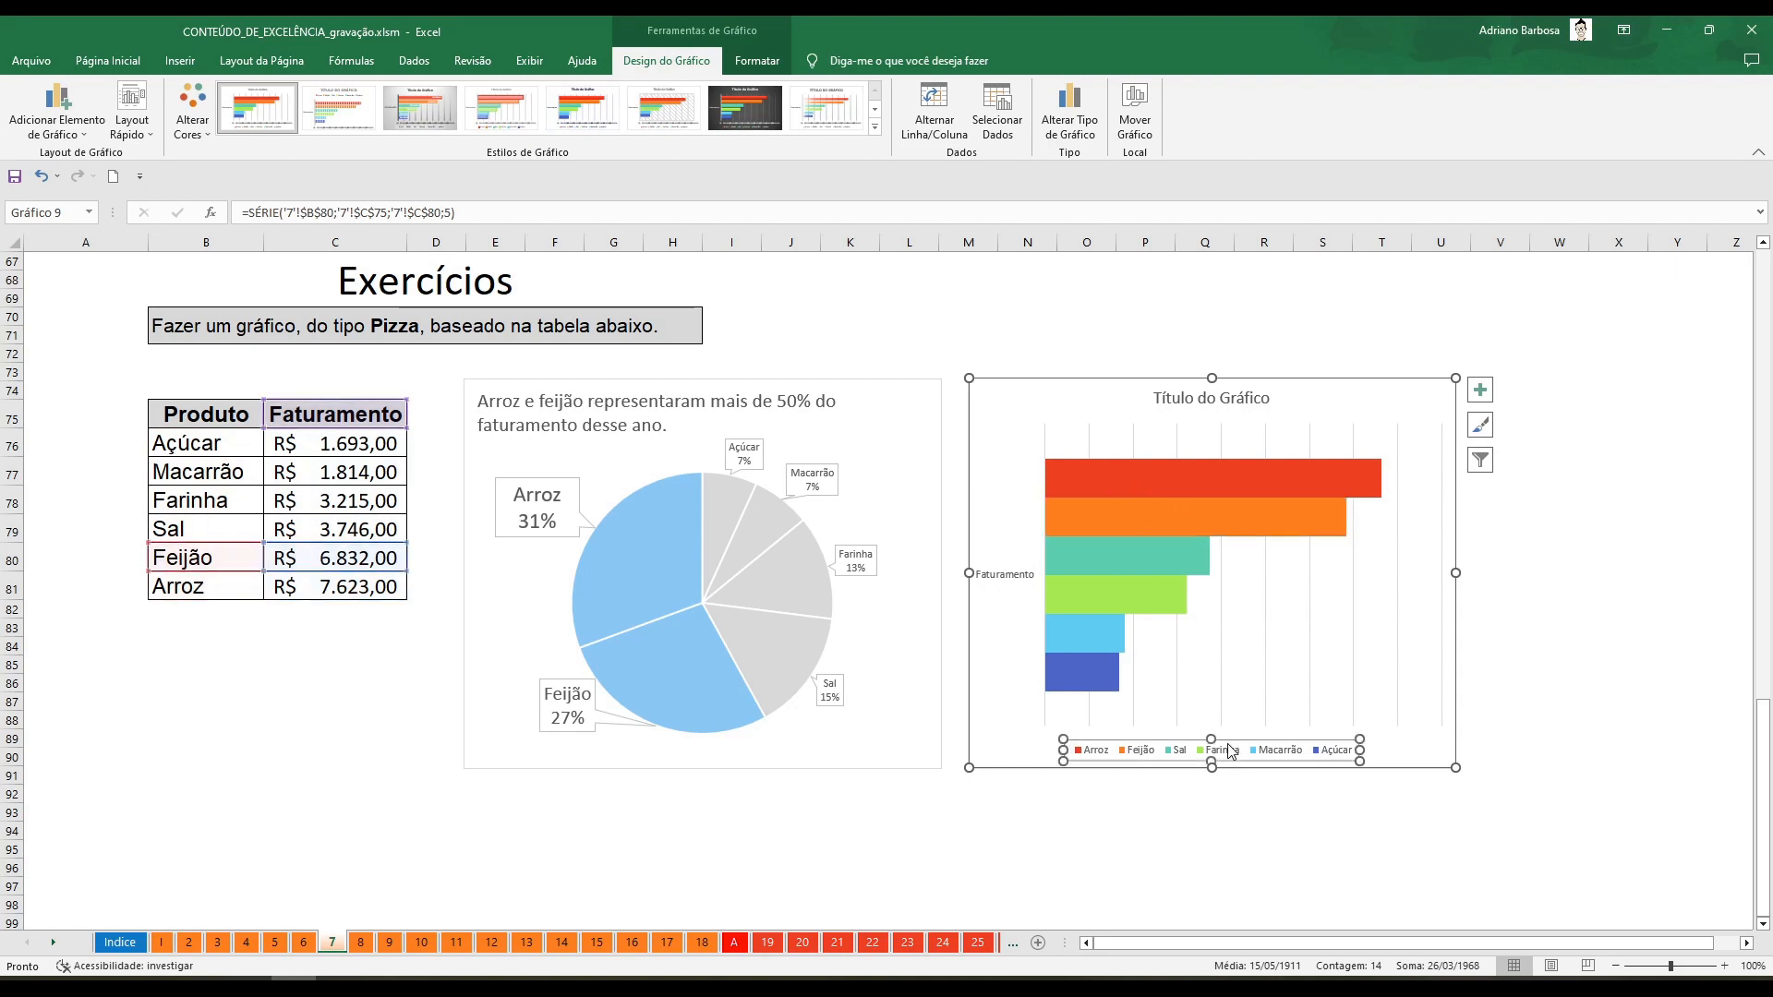
{"action": "left_click", "coordinate": [1252, 477]}
{"action": "left_click", "coordinate": [1143, 418]}
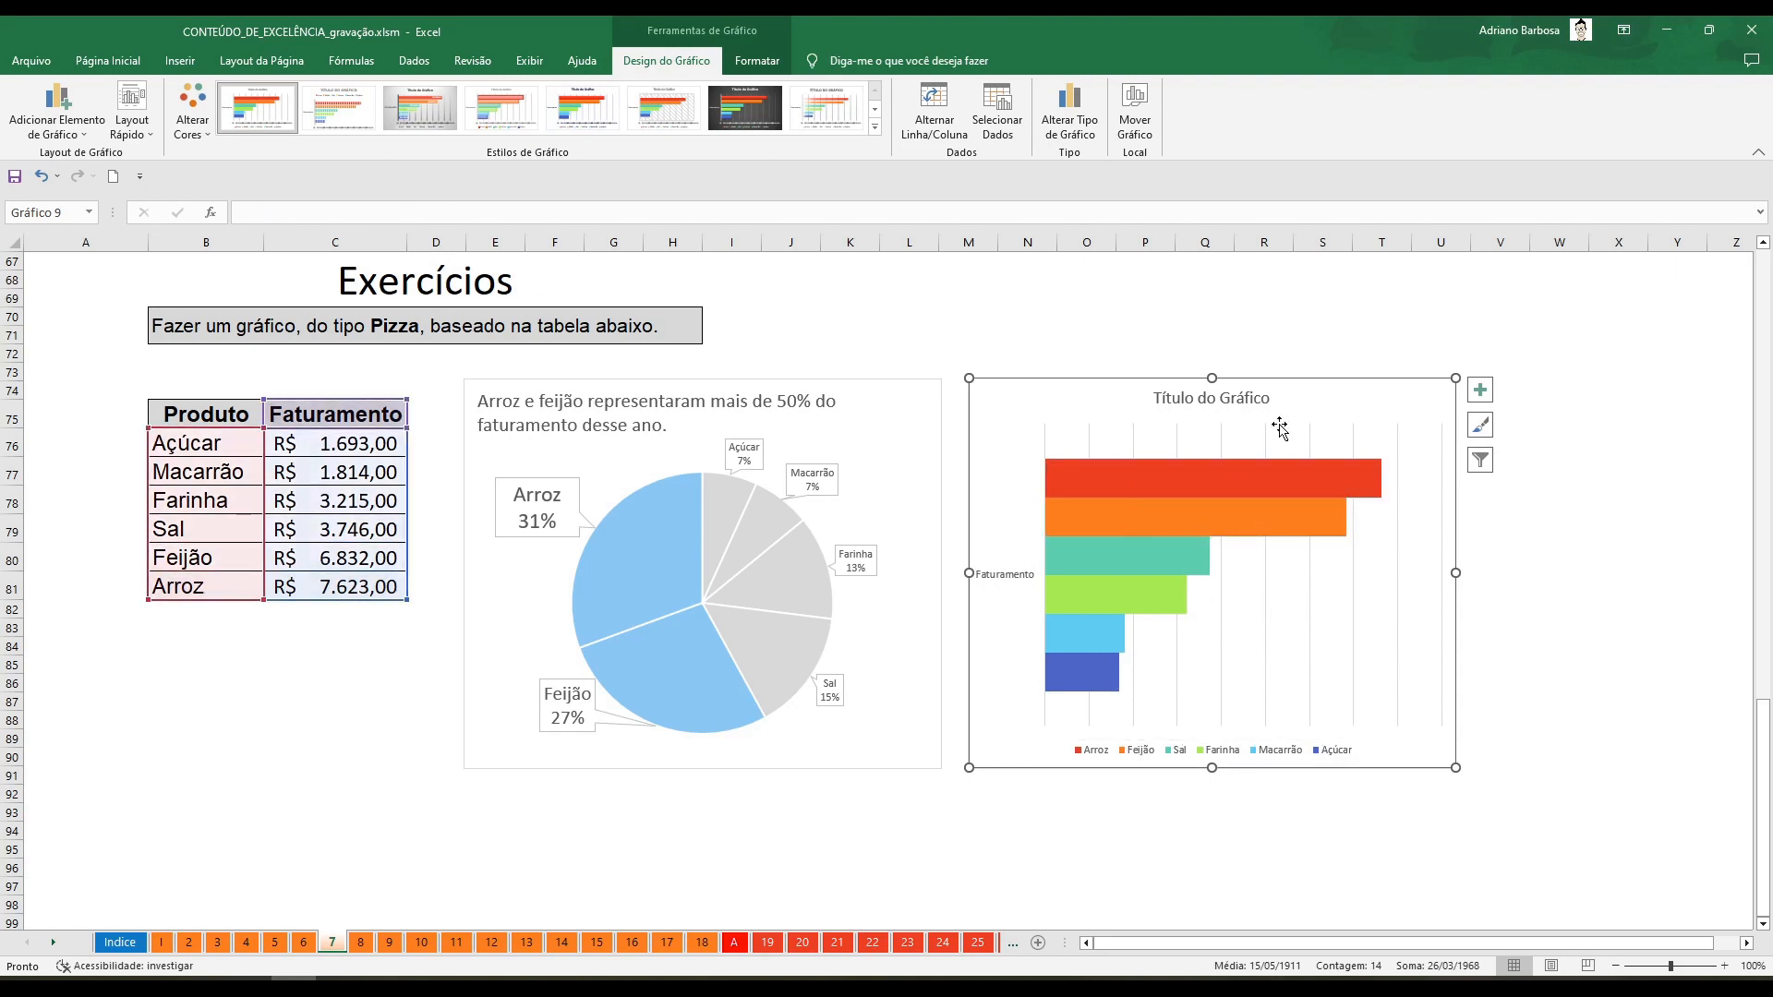
{"action": "left_click", "coordinate": [1385, 280]}
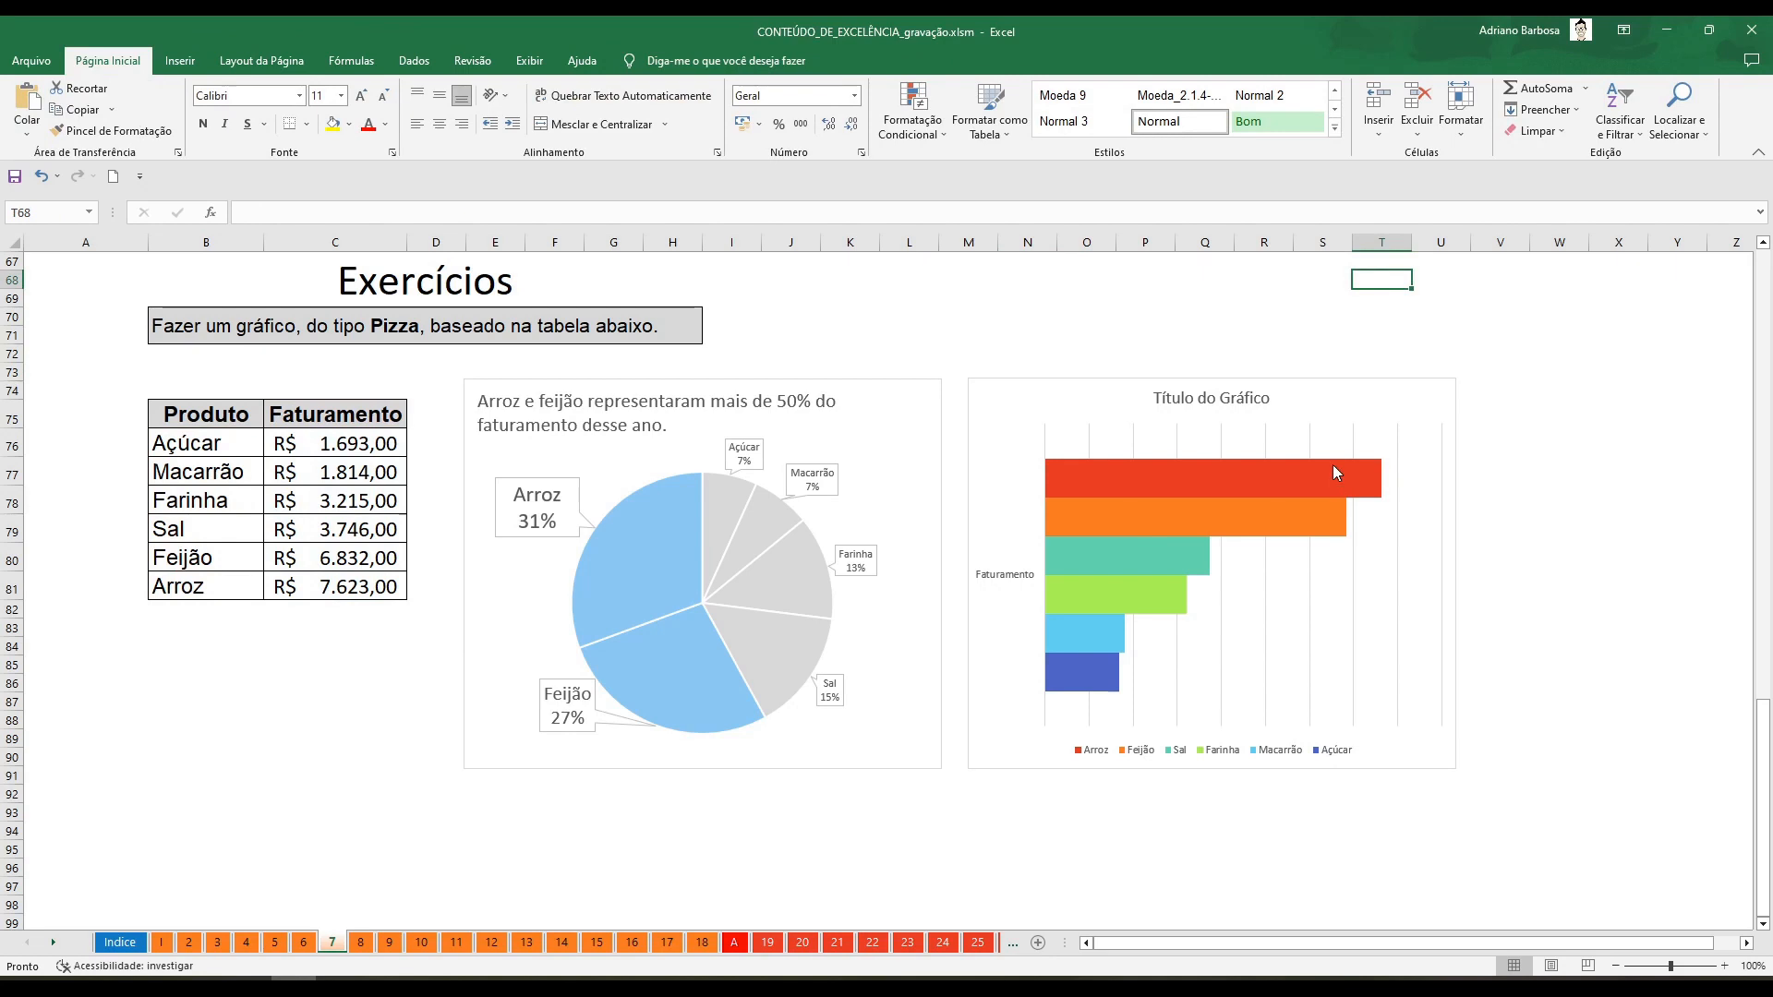
Add data labels to all bars in the Extremidade Interna position
{"action": "left_click", "coordinate": [1331, 431]}
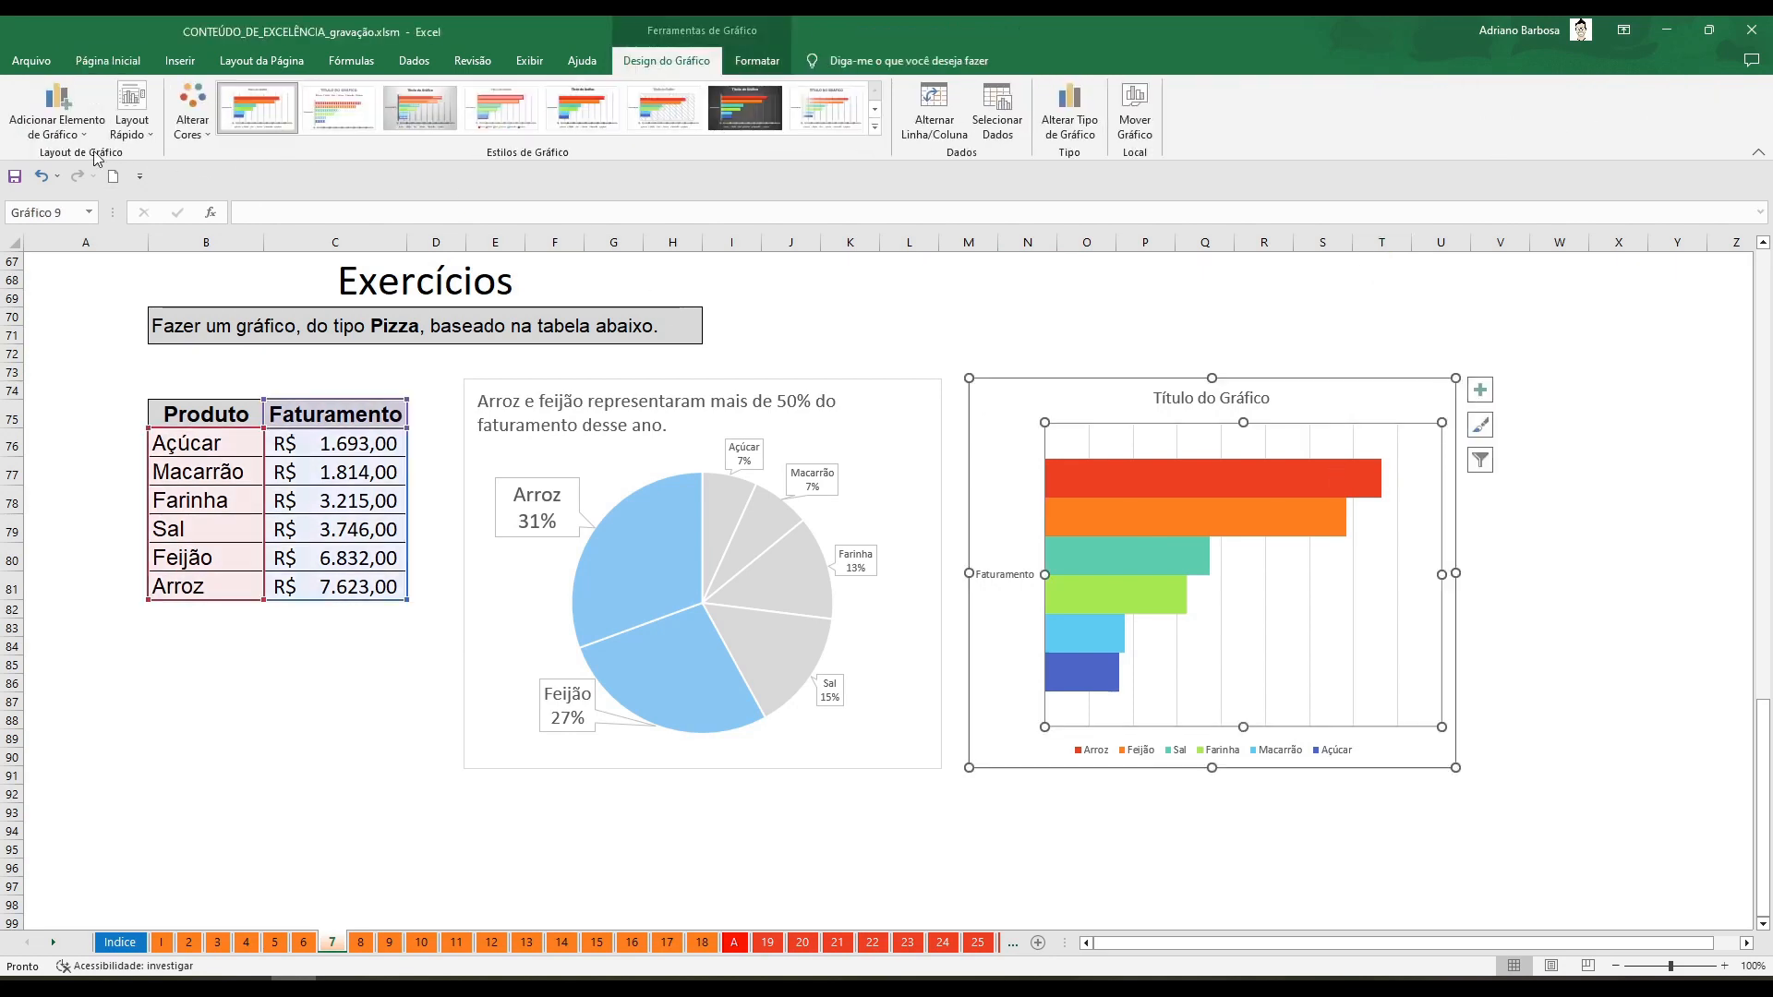
{"action": "left_click", "coordinate": [61, 118]}
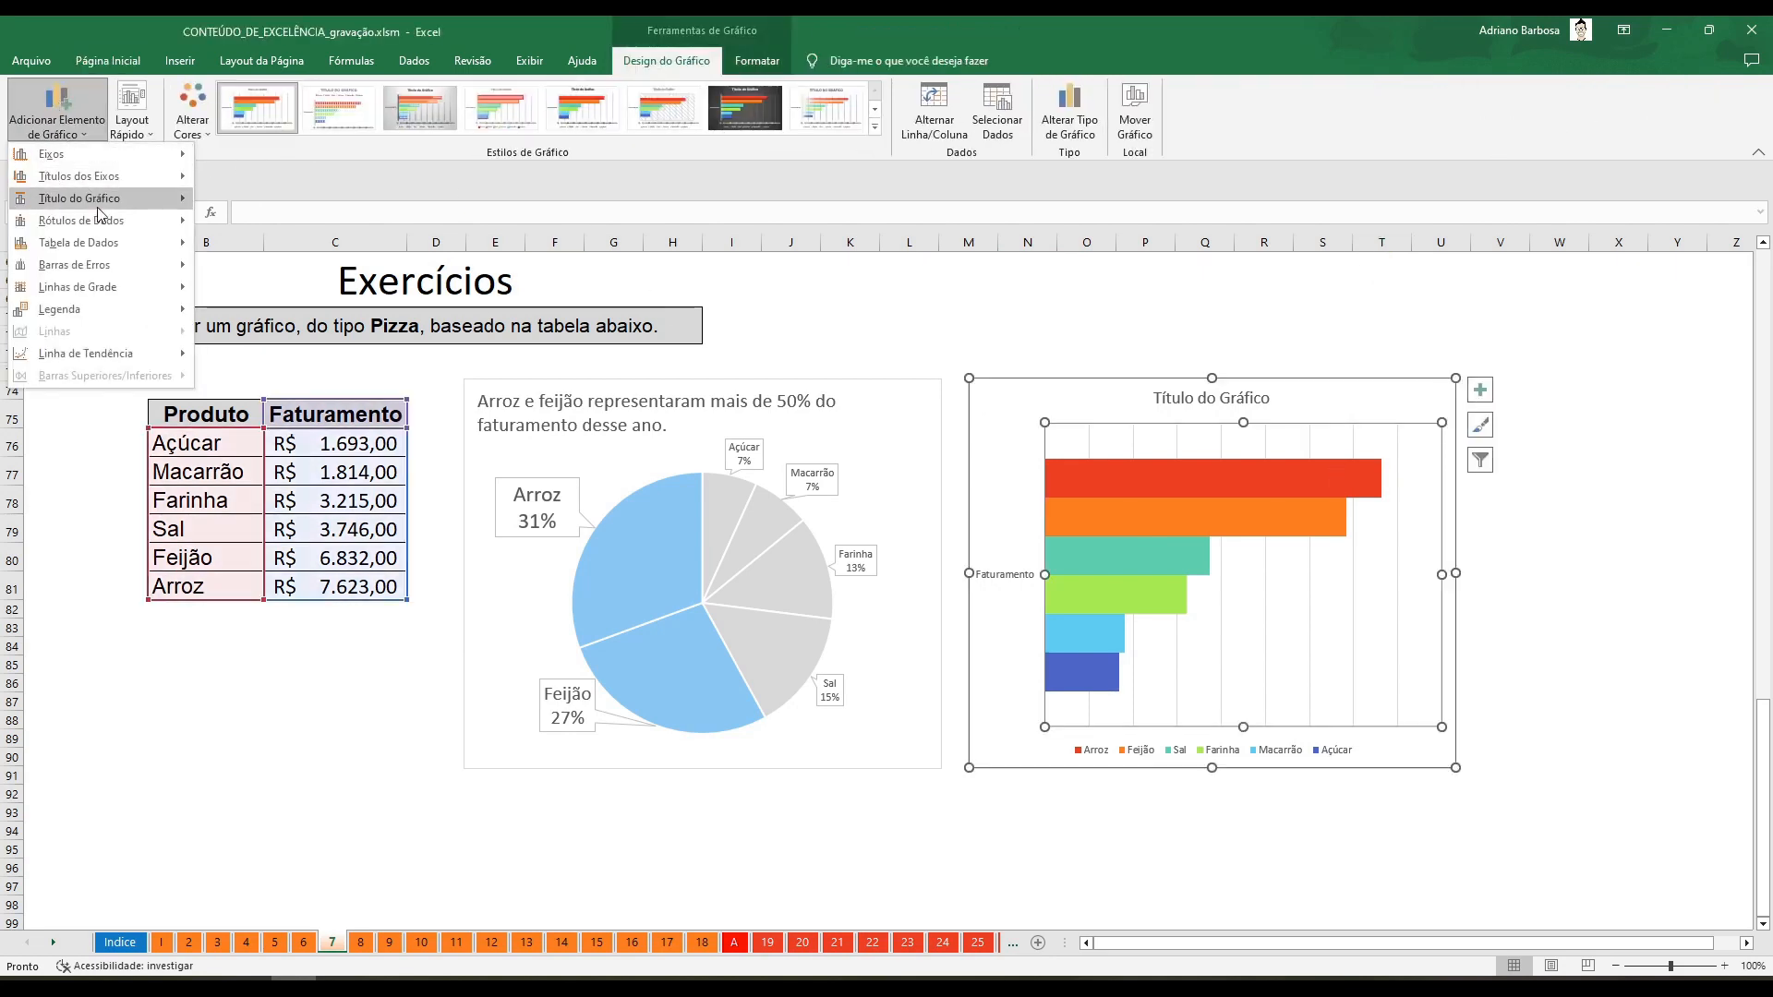
{"action": "mouse_move", "coordinate": [98, 219]}
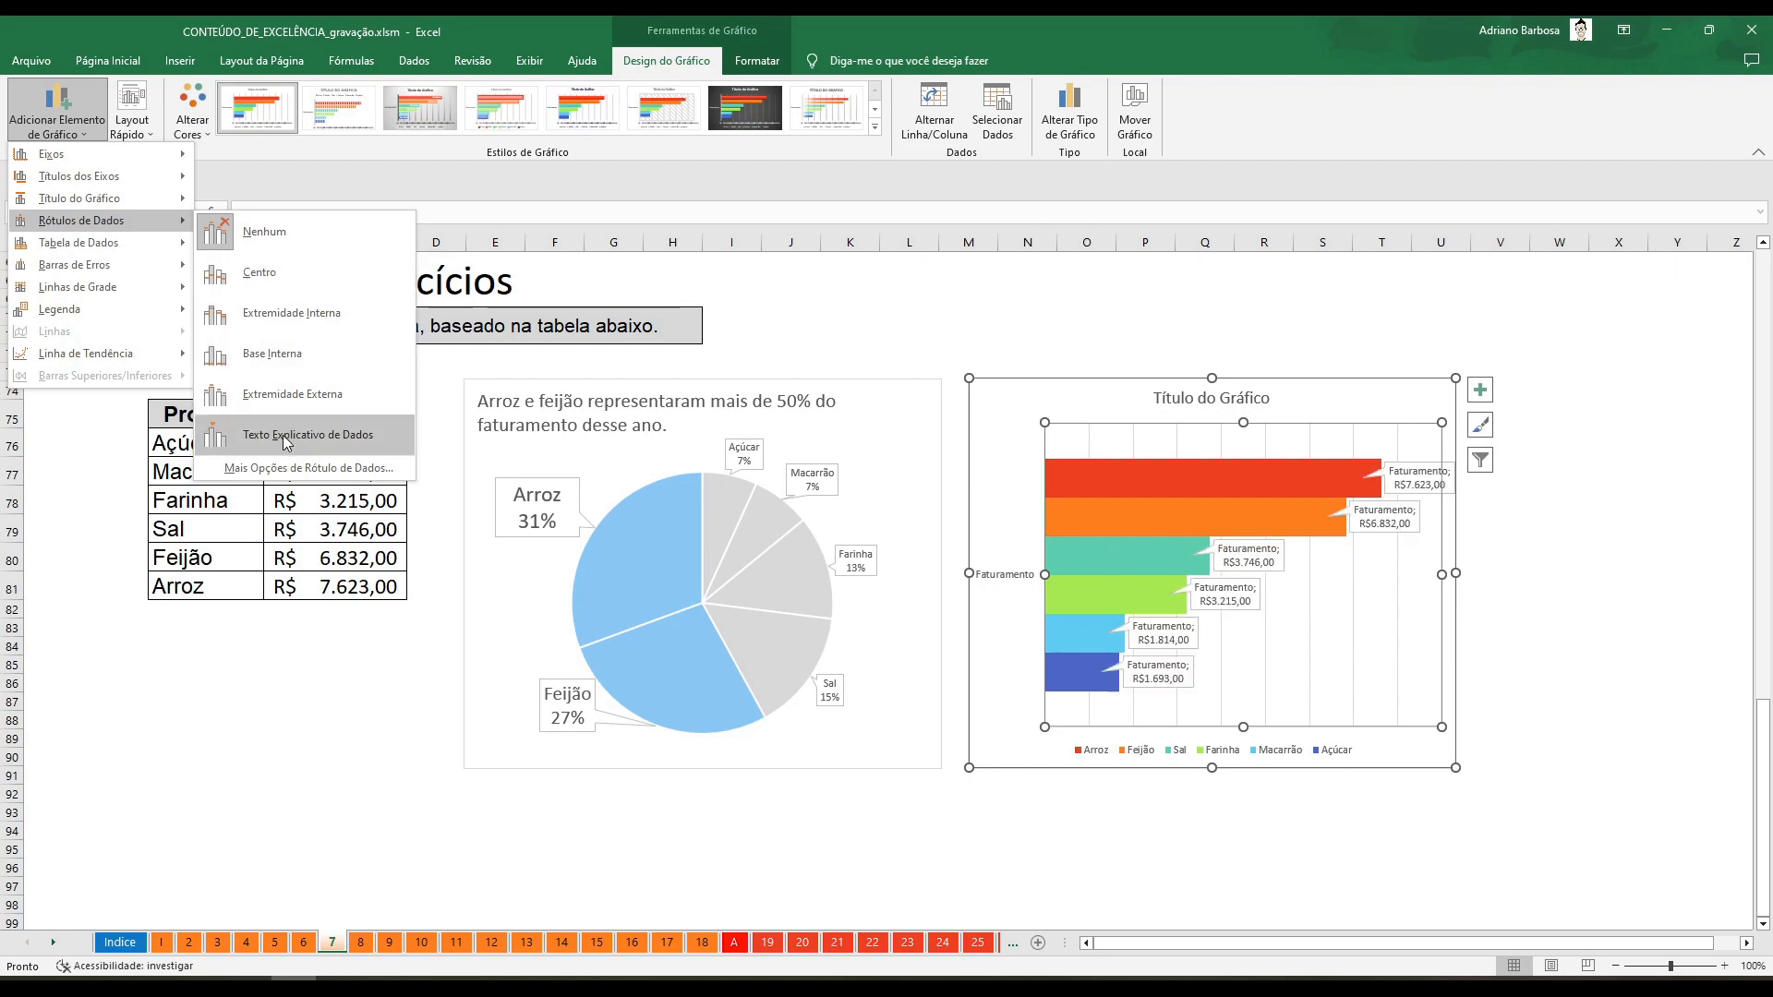
{"action": "left_click", "coordinate": [305, 325]}
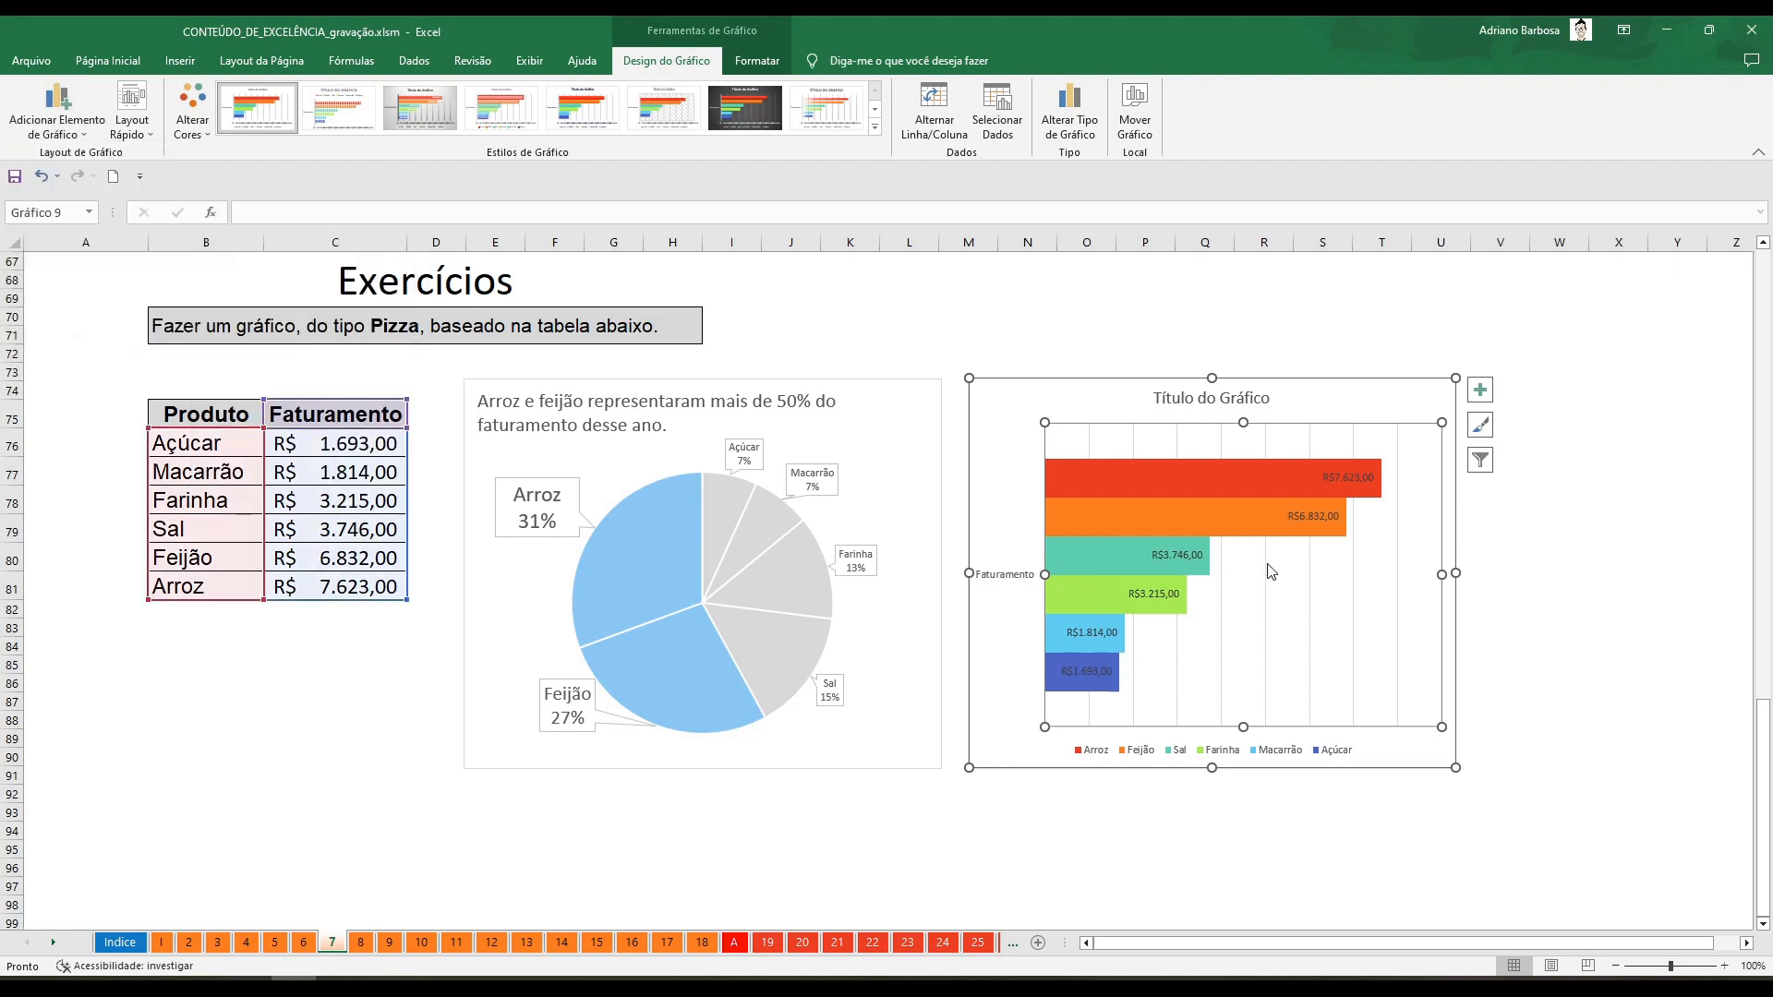
{"action": "left_click", "coordinate": [1081, 673]}
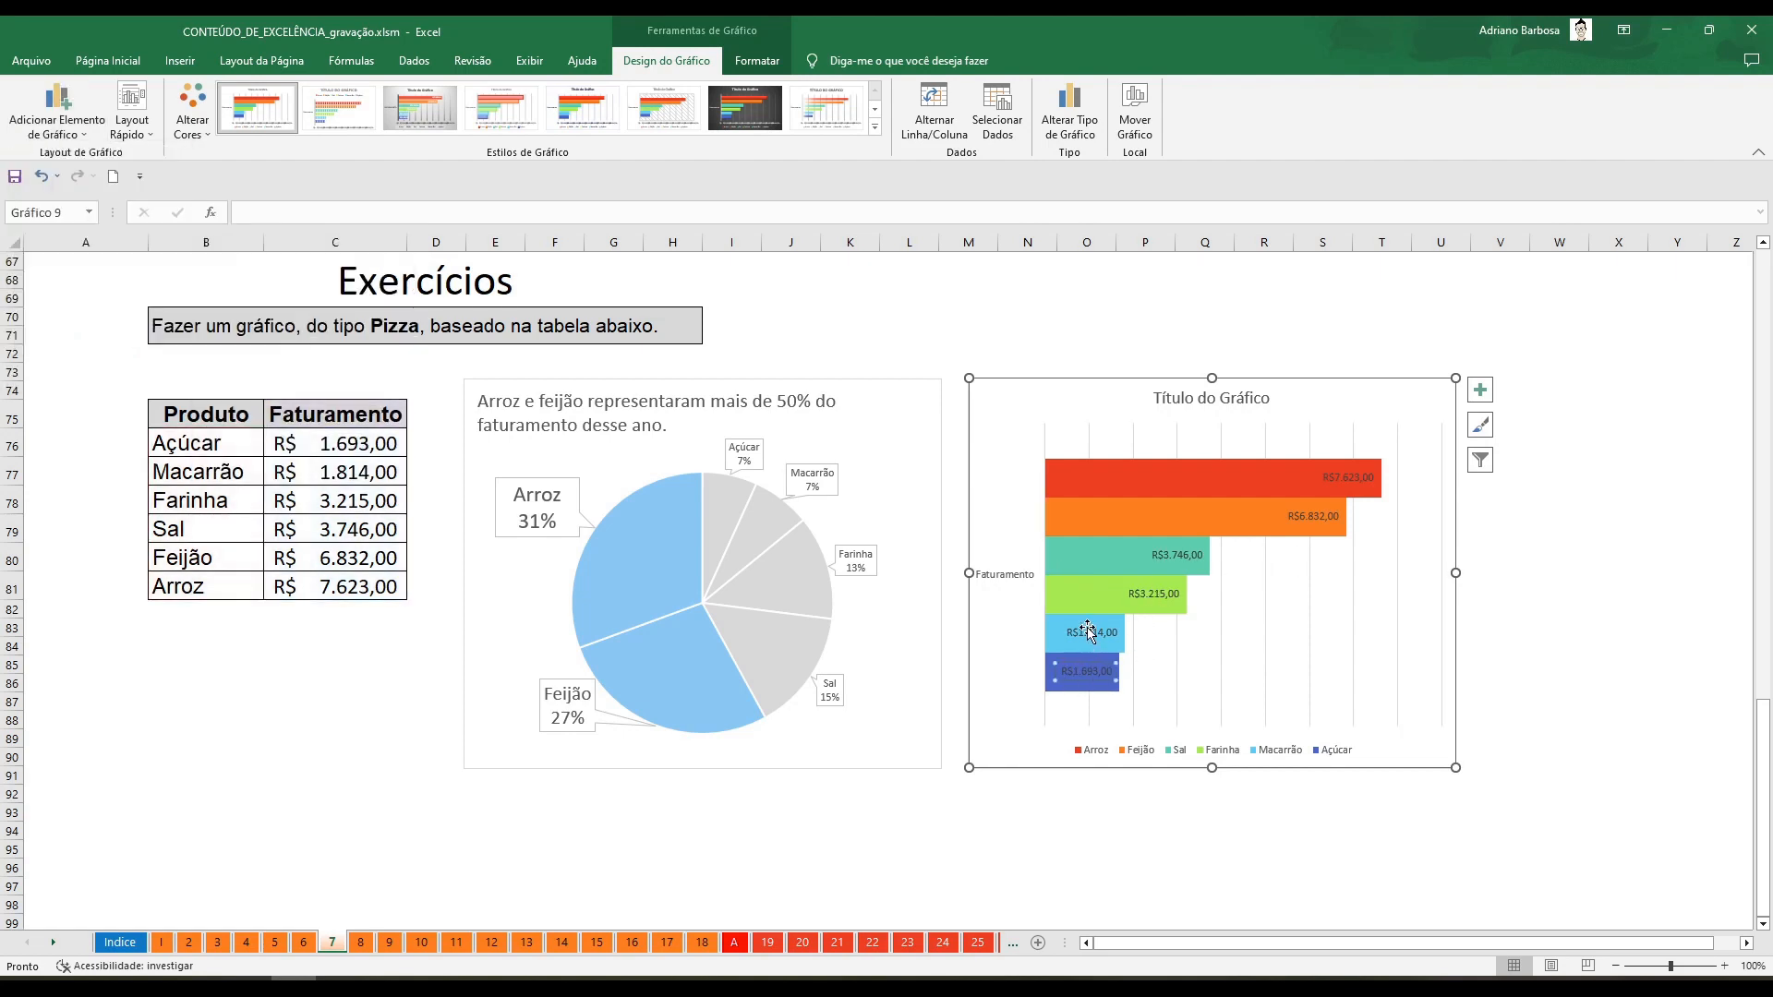
{"action": "key", "text": "Escape"}
{"action": "left_click", "coordinate": [1113, 629]}
{"action": "left_click", "coordinate": [1325, 456]}
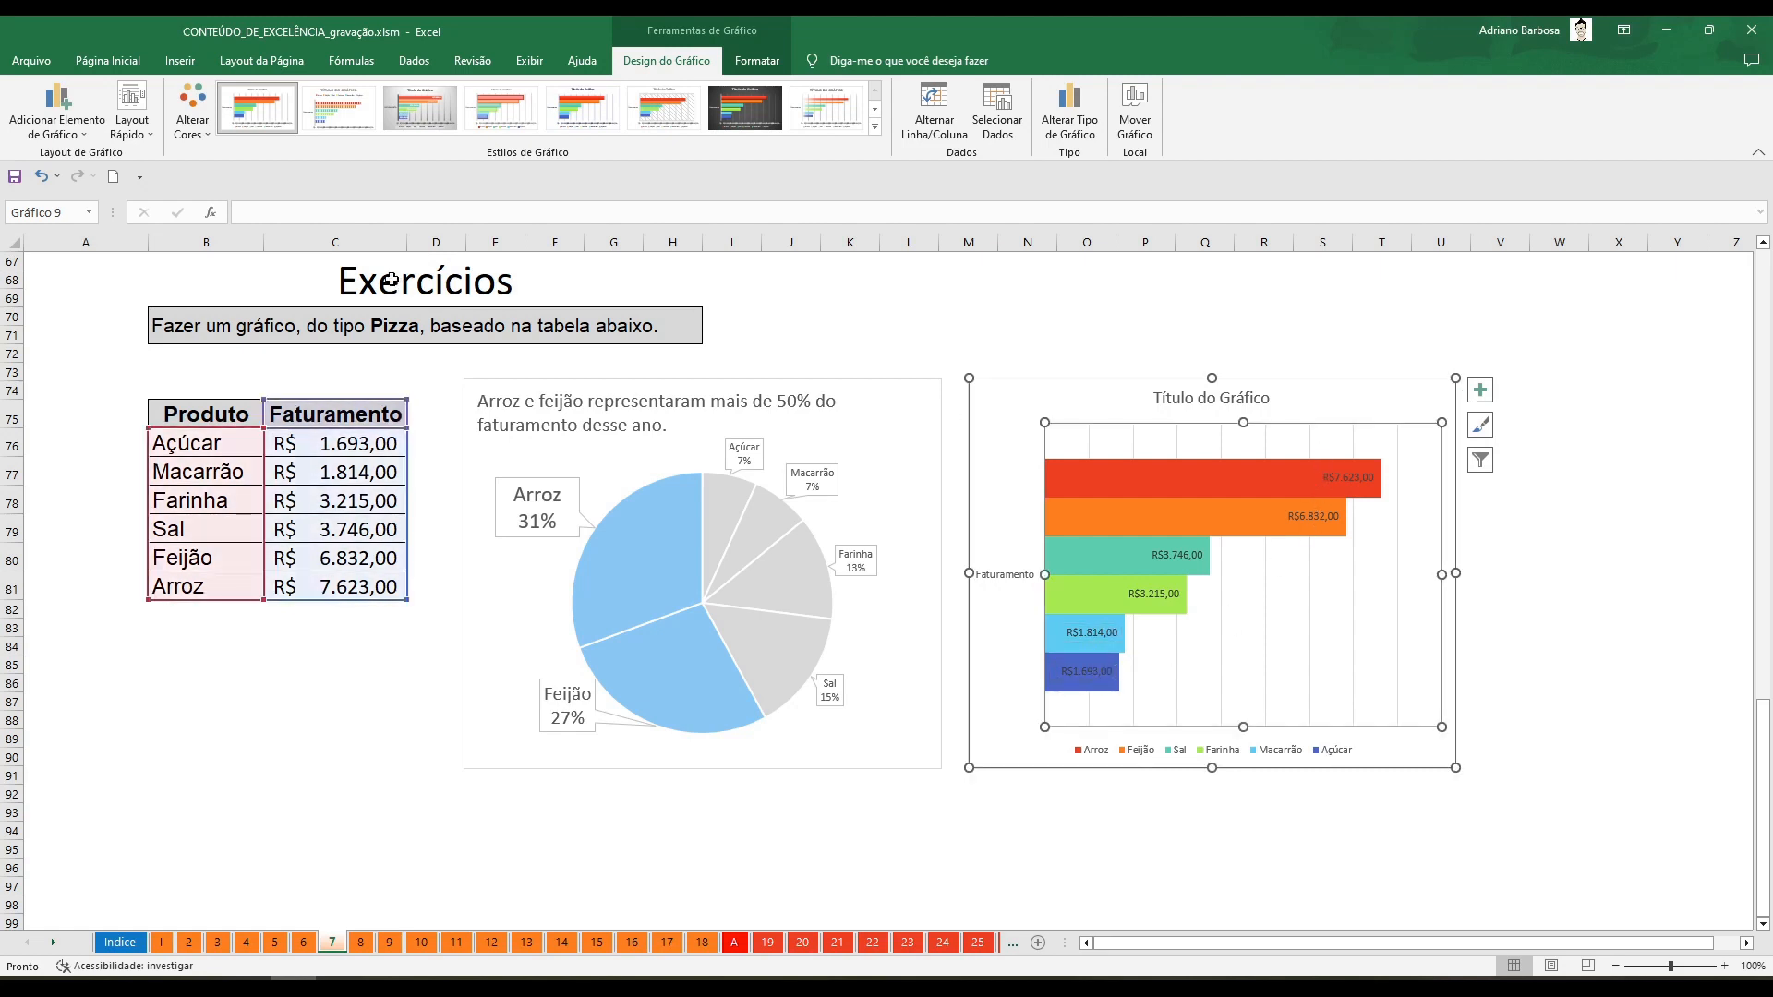
Increase the font size of the Arroz bar's data label to 14
{"action": "left_click", "coordinate": [109, 60]}
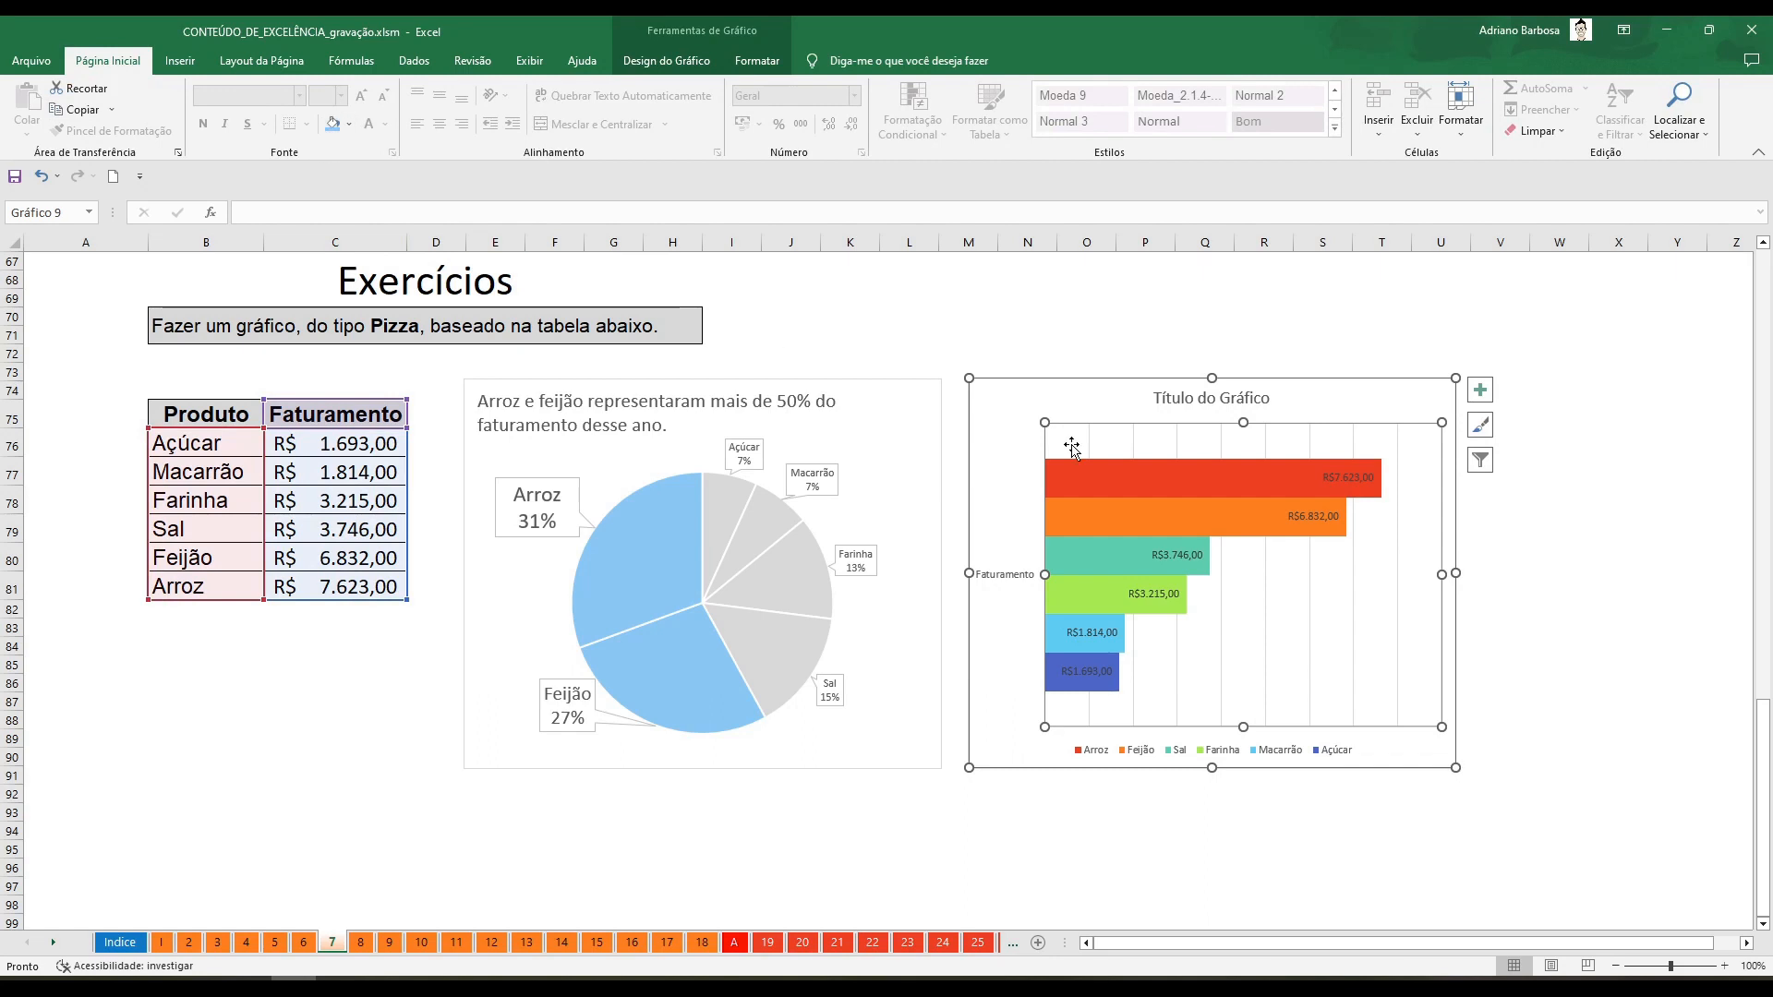
{"action": "left_click", "coordinate": [1355, 478]}
{"action": "left_click", "coordinate": [363, 97]}
{"action": "left_click", "coordinate": [361, 96]}
{"action": "left_click", "coordinate": [361, 96]}
{"action": "left_click", "coordinate": [361, 96]}
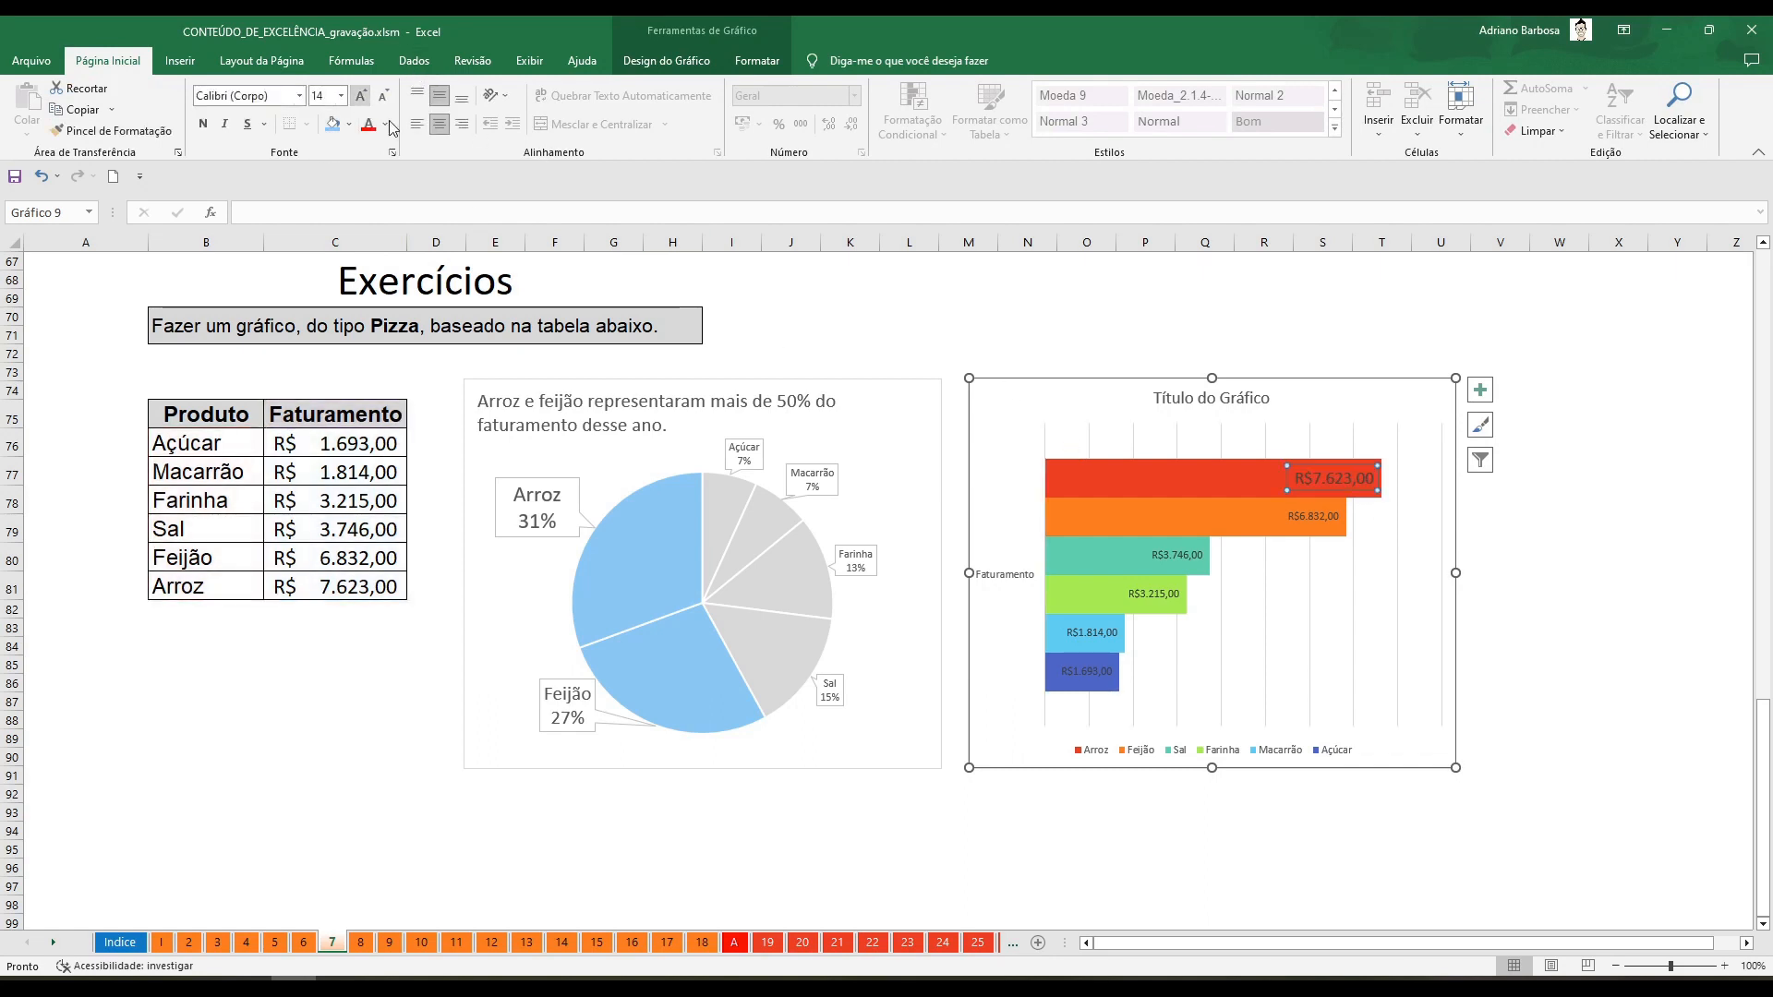
Set the font size of the Feijão bar's data label to 14
{"action": "left_click", "coordinate": [1318, 525]}
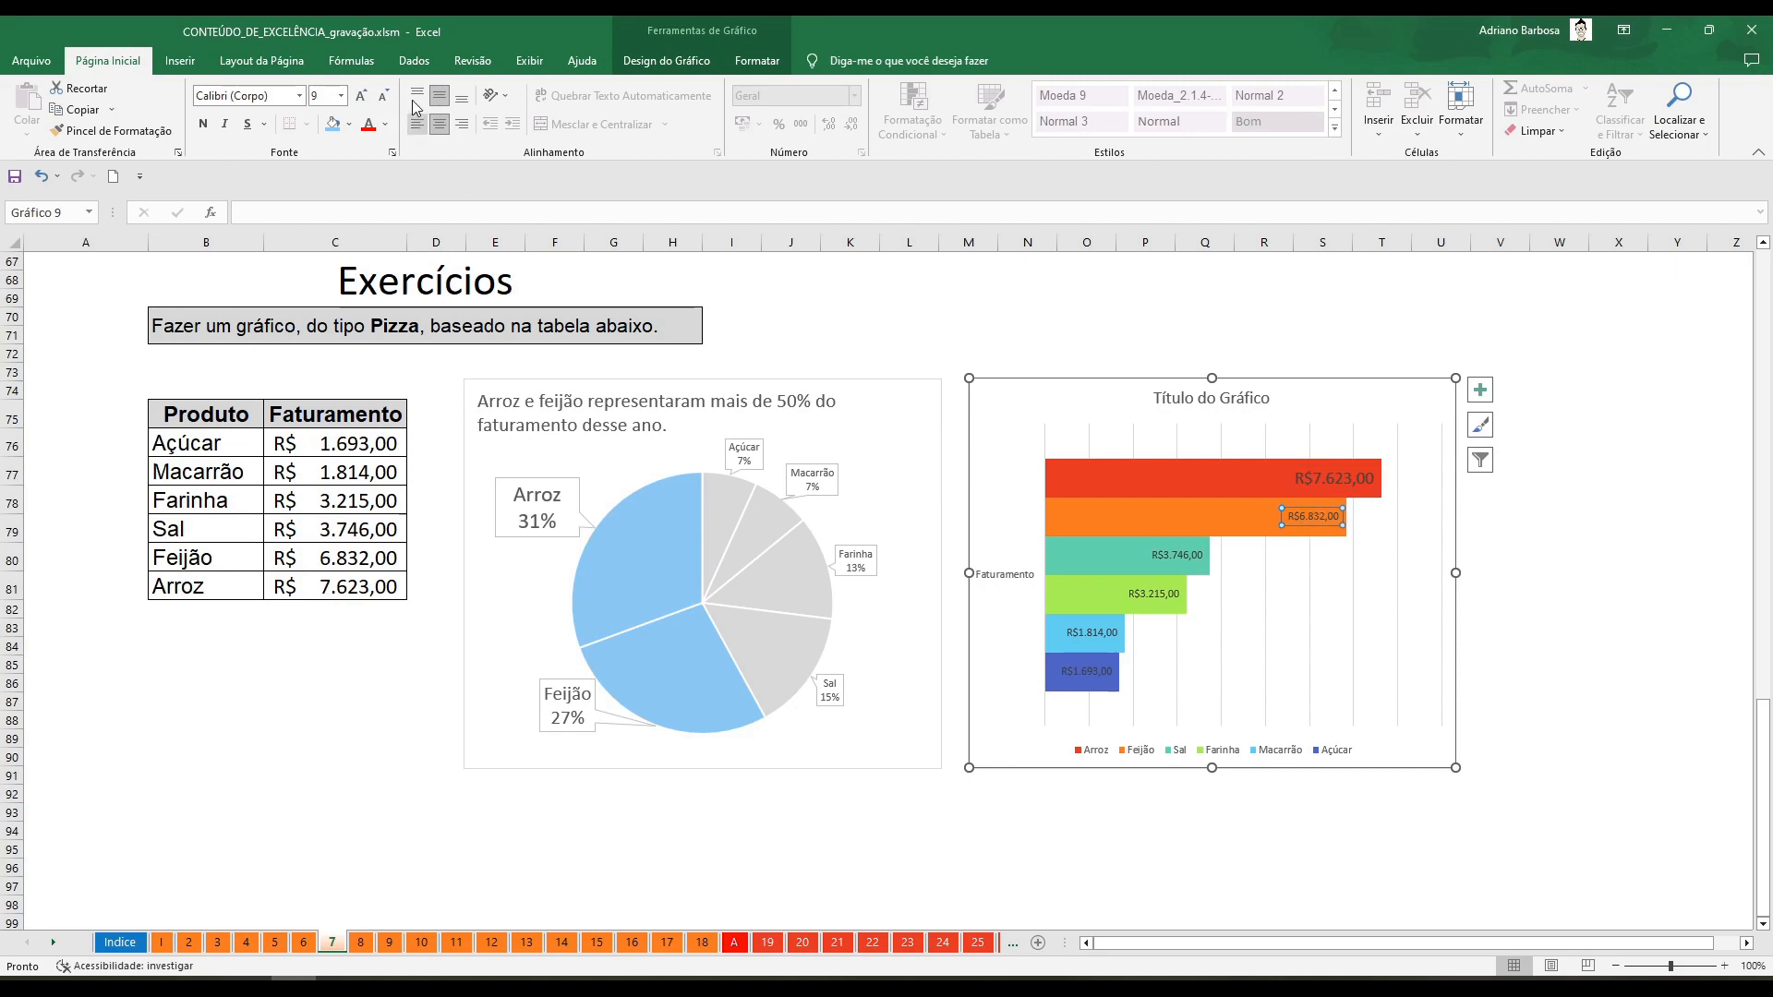
{"action": "left_click", "coordinate": [362, 94]}
{"action": "left_click", "coordinate": [362, 95]}
{"action": "left_click", "coordinate": [362, 95]}
{"action": "left_click", "coordinate": [362, 96]}
{"action": "left_click", "coordinate": [362, 95]}
{"action": "left_click", "coordinate": [362, 95]}
{"action": "left_click", "coordinate": [362, 95]}
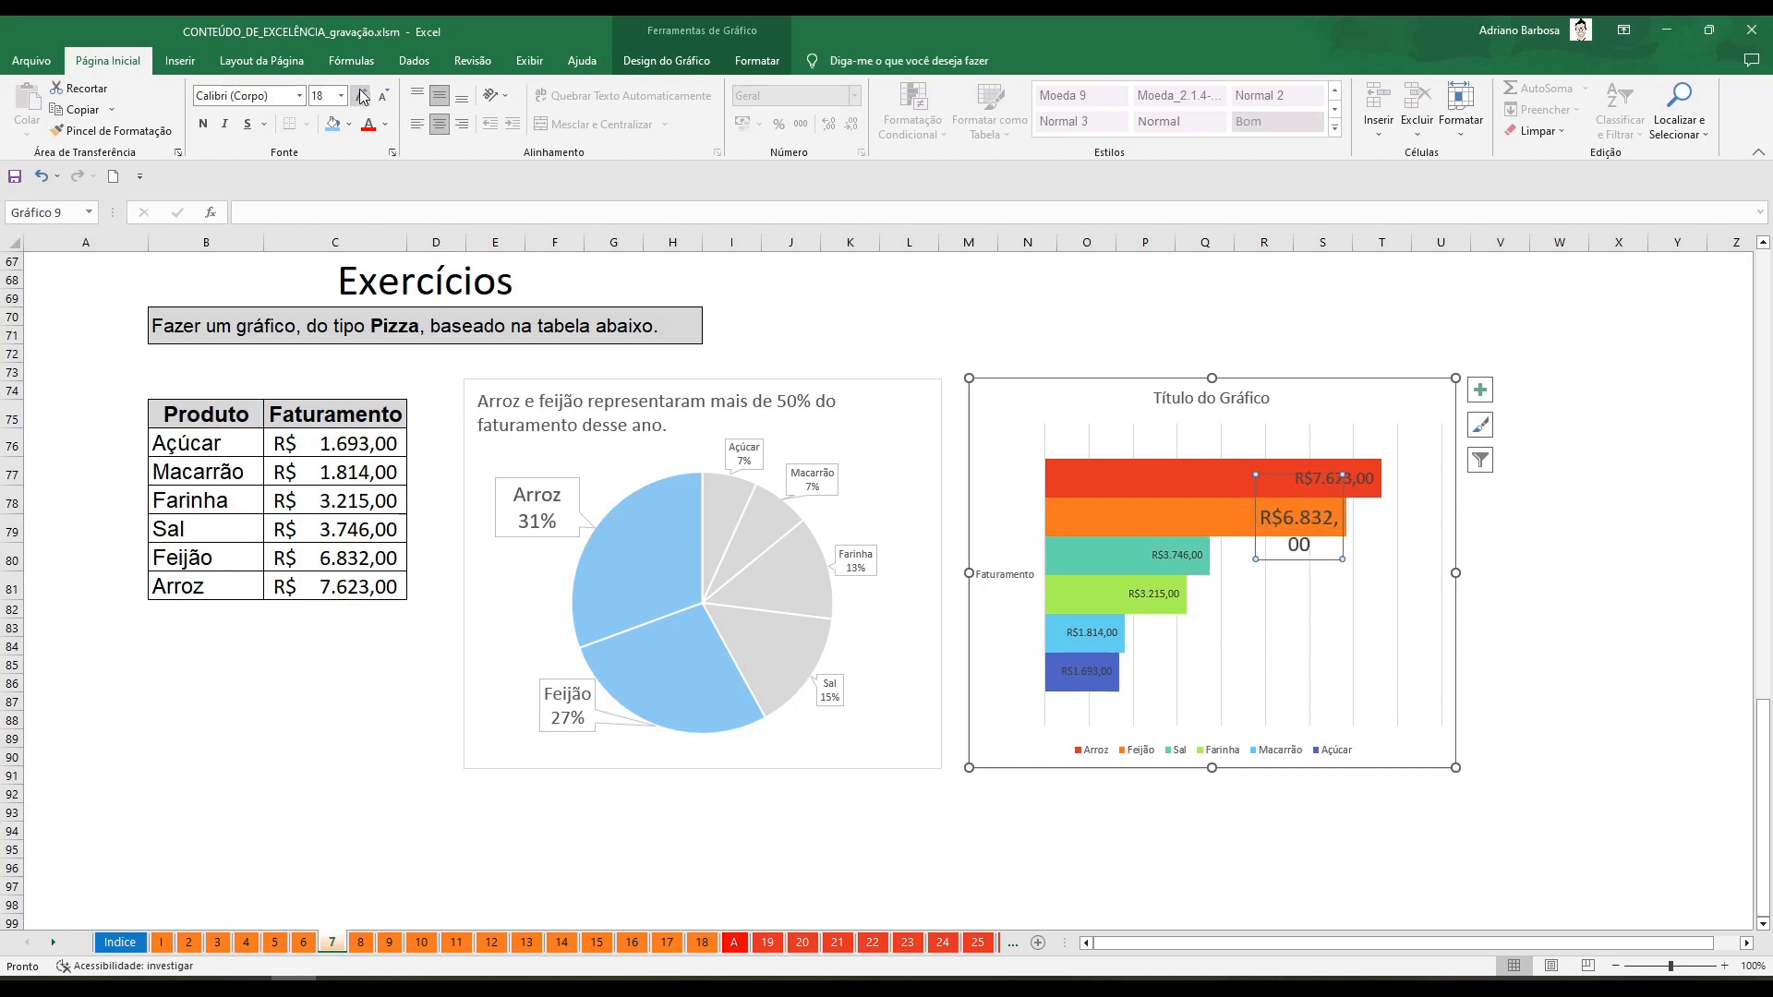
{"action": "left_click", "coordinate": [382, 95]}
{"action": "left_click", "coordinate": [383, 95]}
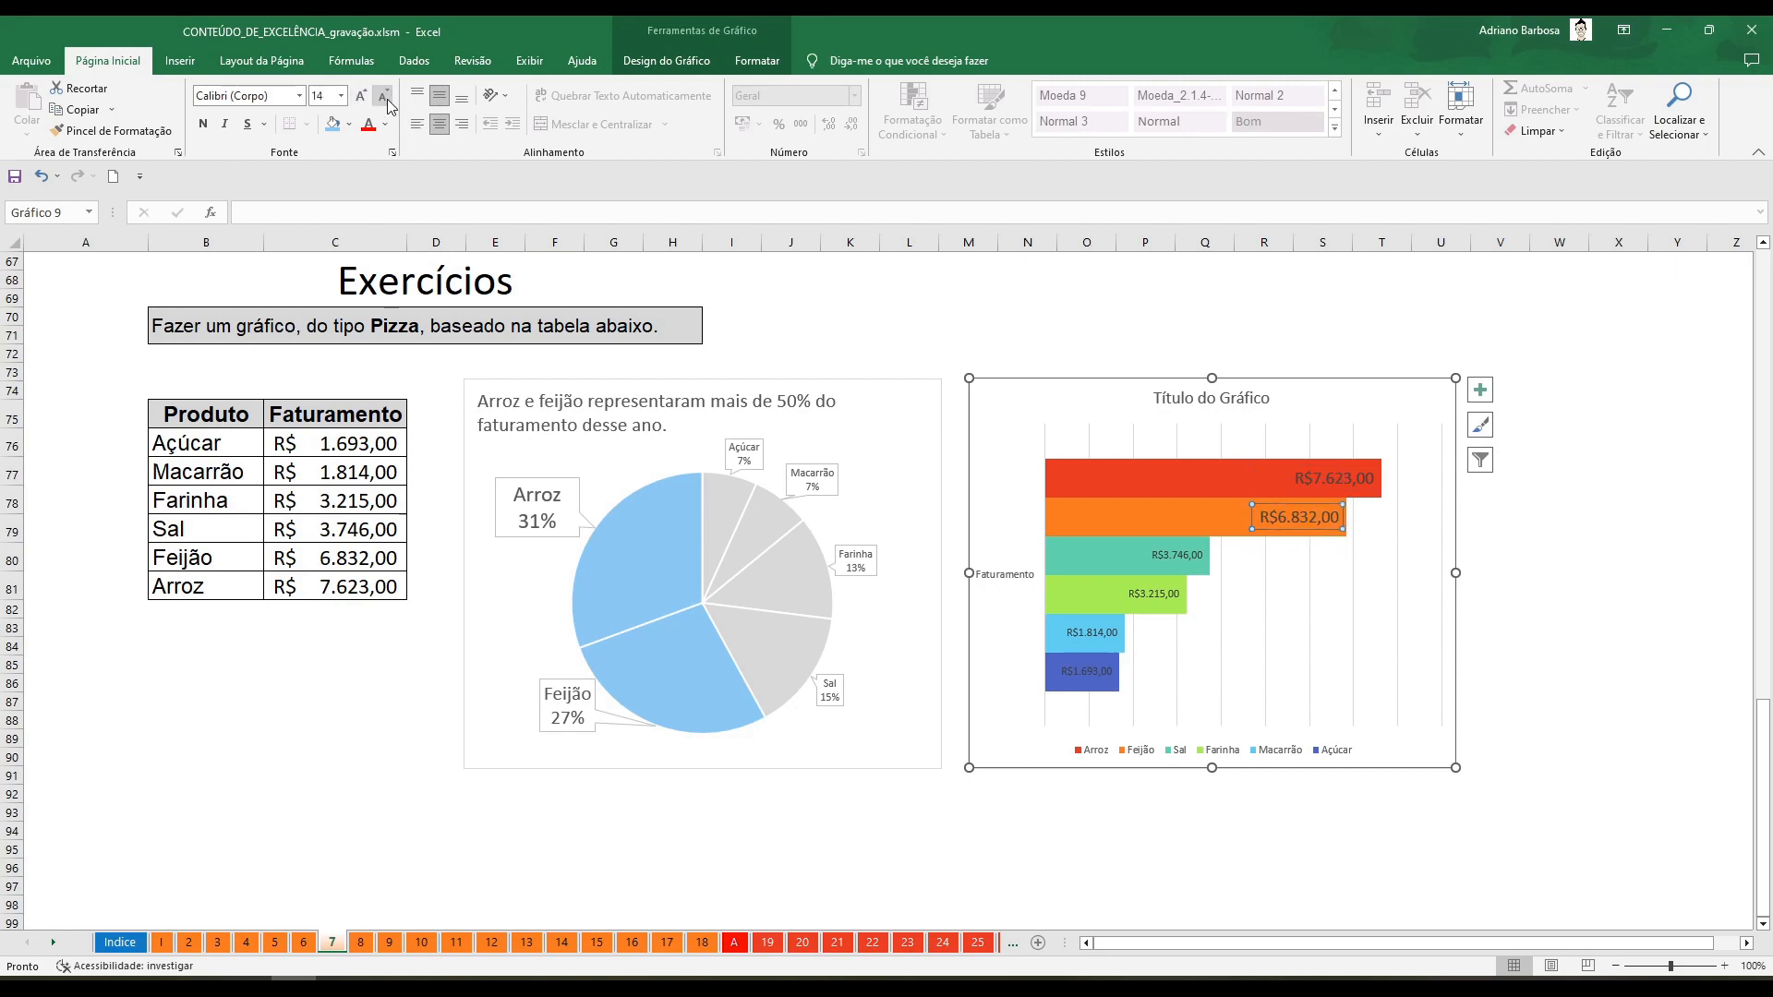
Increase the font size of the Sal and Farinha bars' data labels to 12
{"action": "left_click", "coordinate": [1166, 555]}
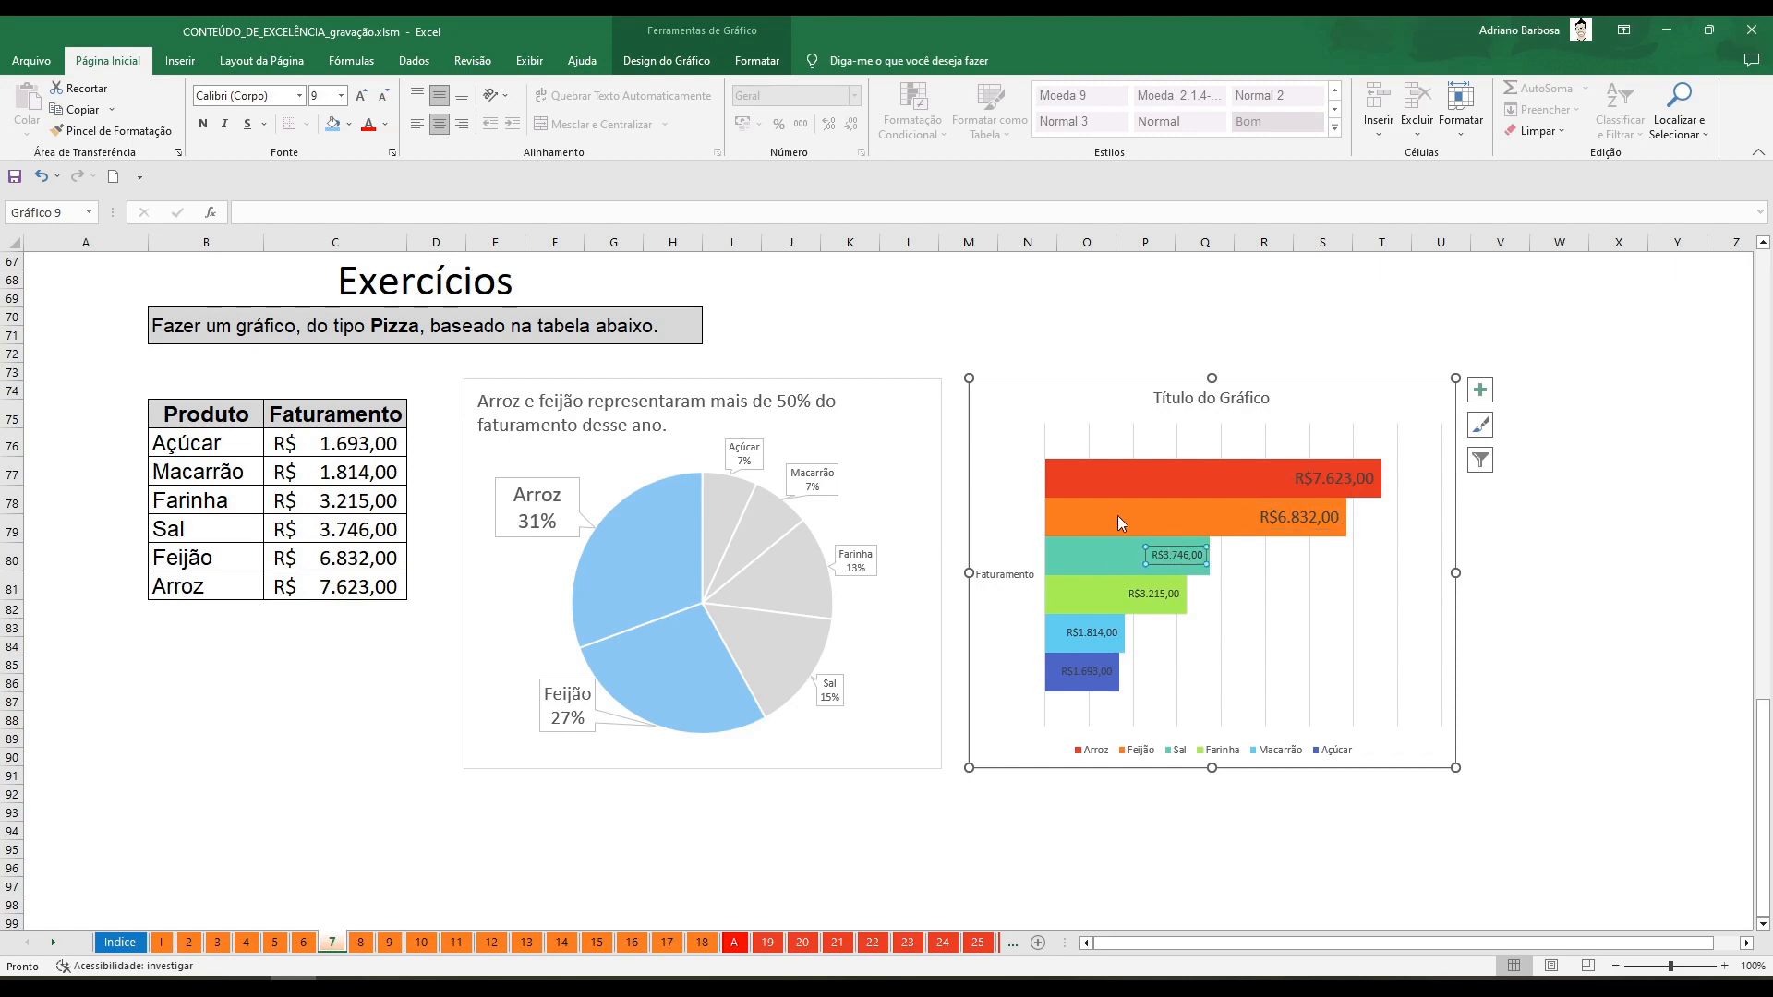
{"action": "left_click", "coordinate": [362, 96]}
{"action": "left_click", "coordinate": [362, 96]}
{"action": "left_click", "coordinate": [362, 95]}
{"action": "left_click", "coordinate": [362, 95]}
{"action": "left_click", "coordinate": [1150, 595]}
{"action": "left_click", "coordinate": [361, 95]}
{"action": "left_click", "coordinate": [362, 95]}
{"action": "left_click", "coordinate": [361, 95]}
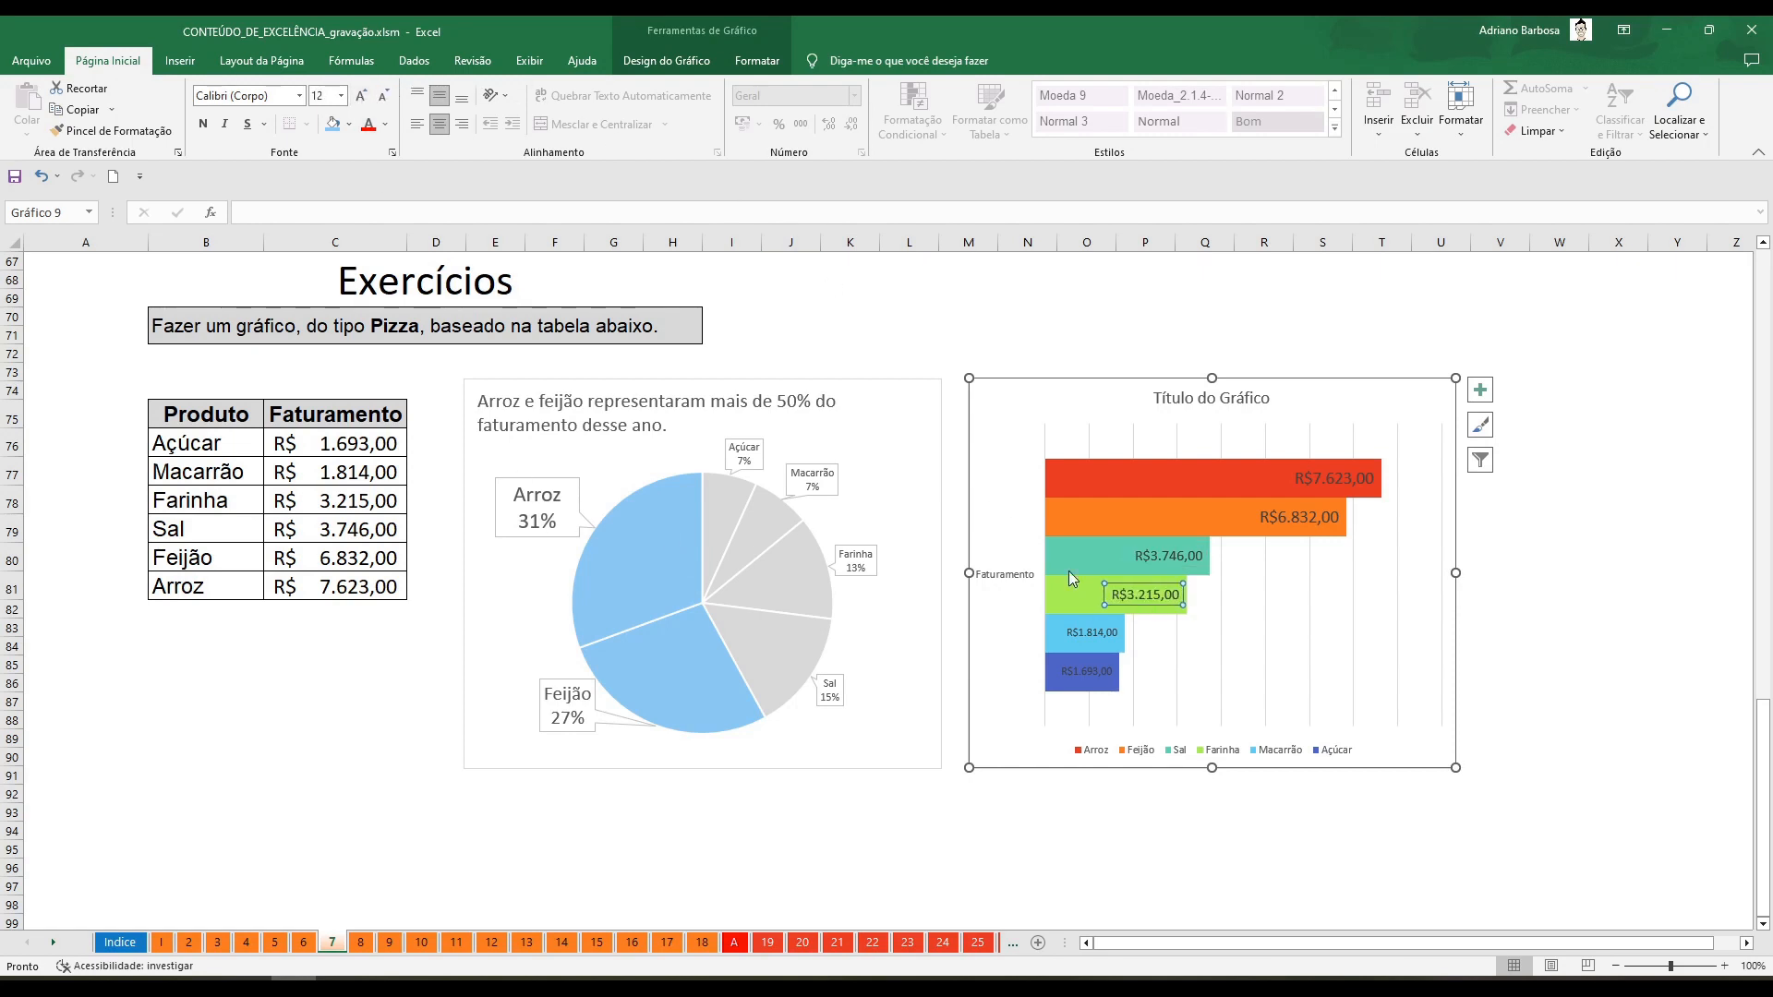
Set the data label font size to 11 for the Macarrão bar and 10,5 for the Açúcar bar
{"action": "left_click", "coordinate": [1094, 637]}
{"action": "left_click", "coordinate": [361, 95]}
{"action": "left_click", "coordinate": [361, 96]}
{"action": "left_click", "coordinate": [361, 96]}
{"action": "left_click", "coordinate": [1089, 680]}
{"action": "left_click", "coordinate": [361, 95]}
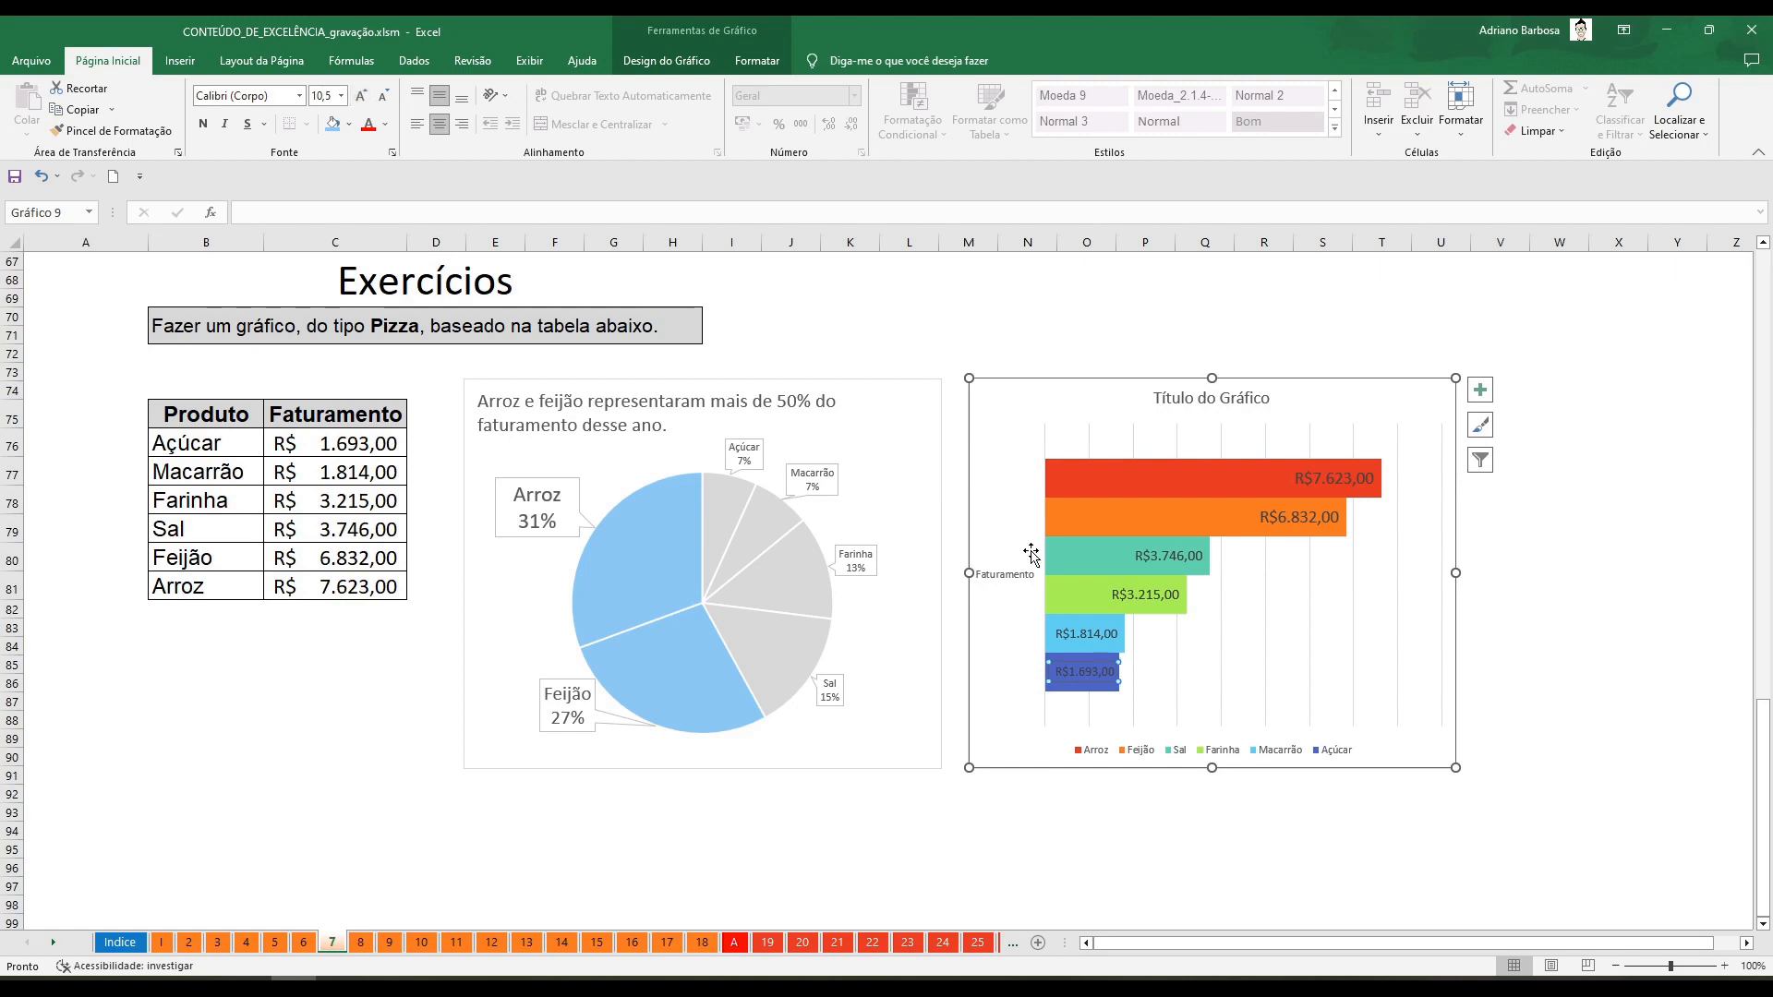
Make the data labels of the Açúcar and Macarrão bars white and bold
{"action": "left_click", "coordinate": [386, 124]}
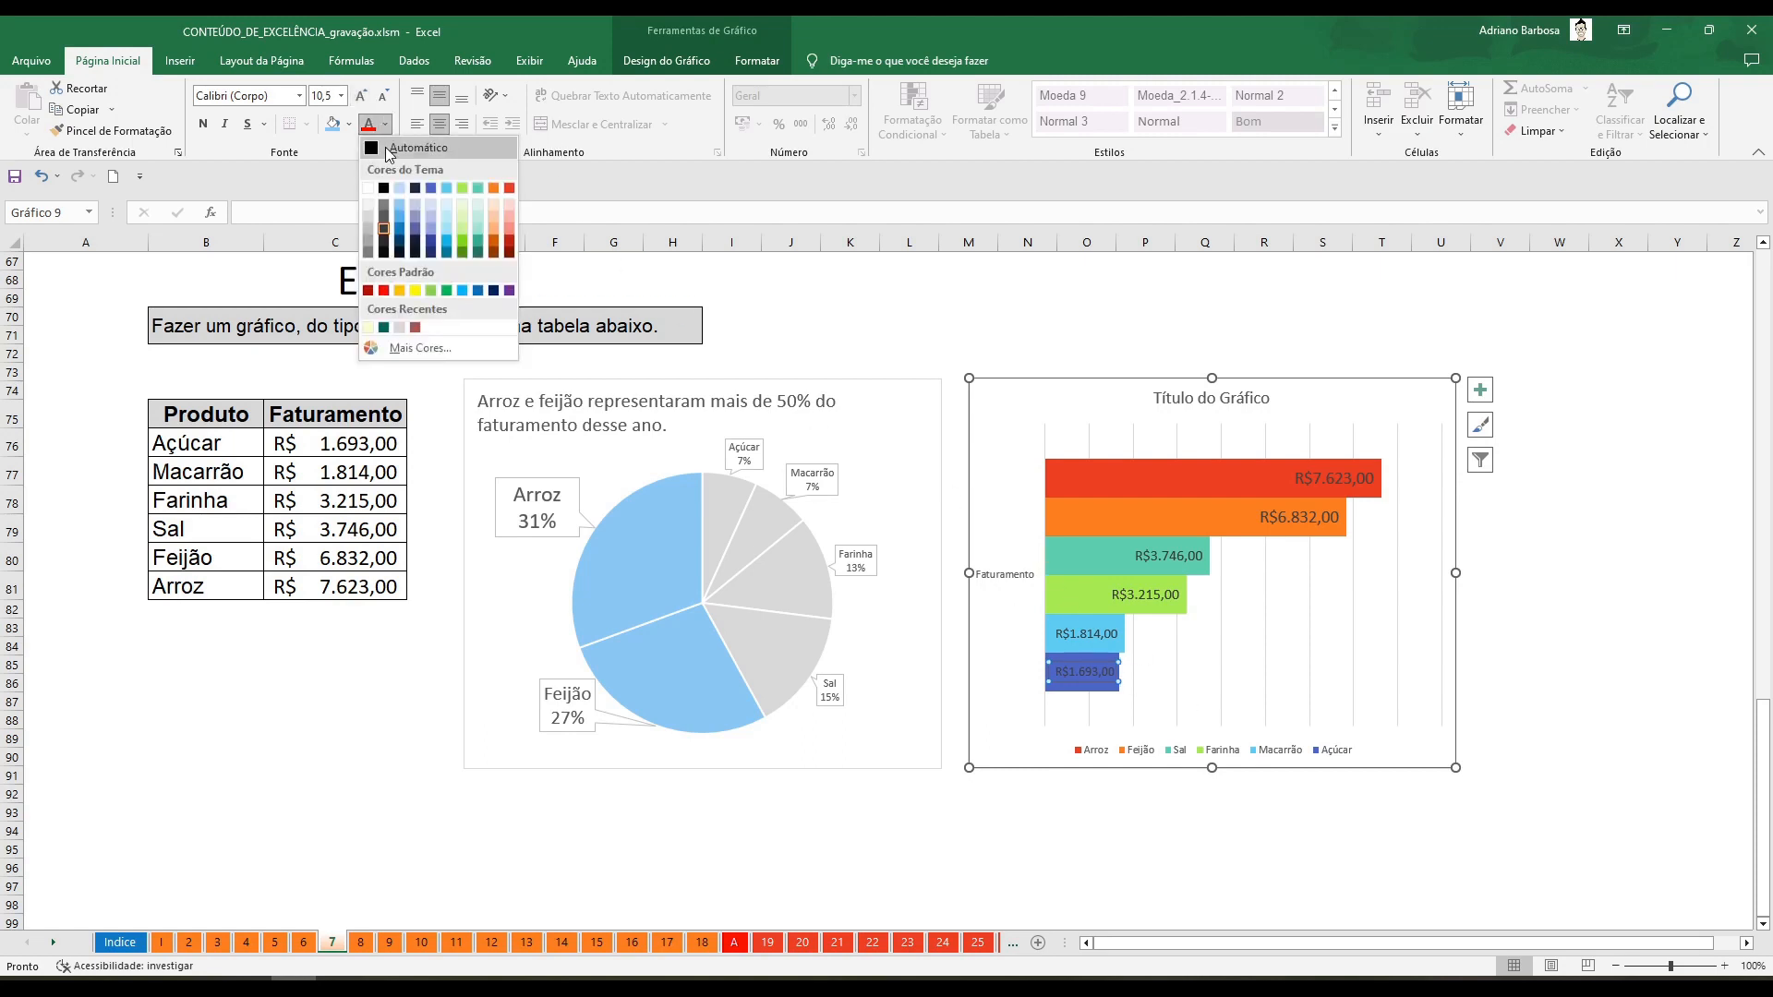
{"action": "left_click", "coordinate": [369, 191]}
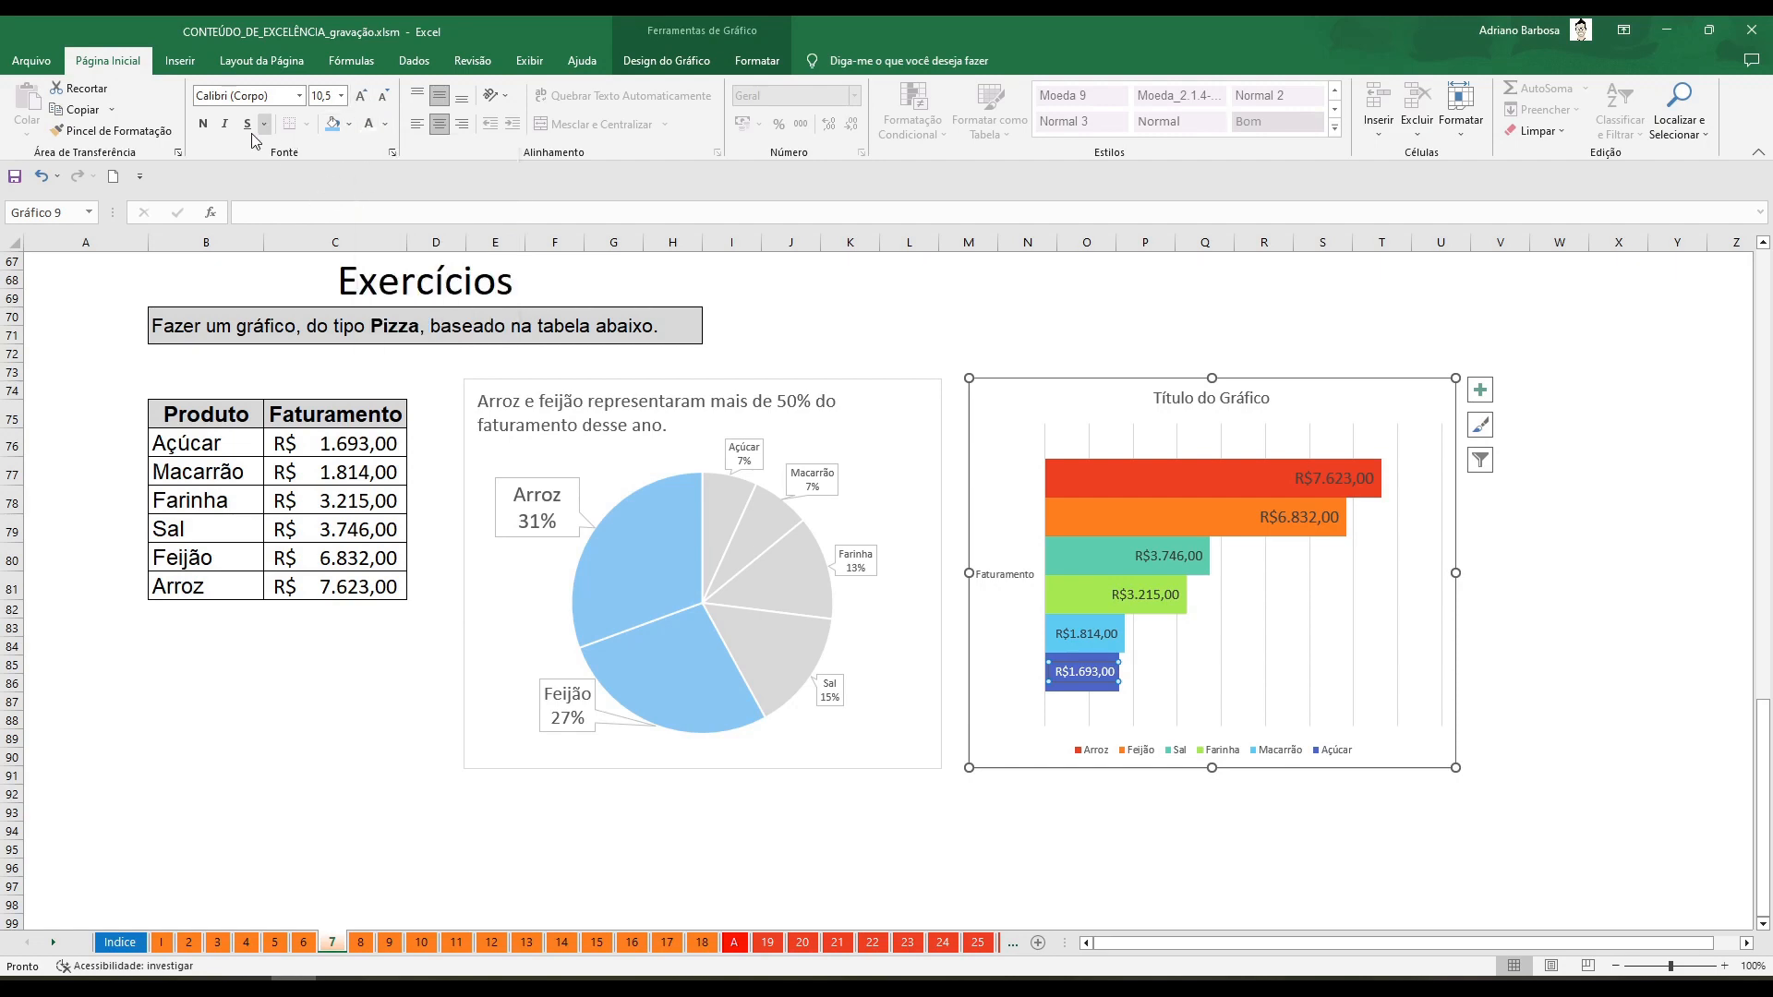
{"action": "left_click", "coordinate": [202, 124]}
{"action": "left_click", "coordinate": [1095, 633]}
{"action": "left_click", "coordinate": [372, 126]}
{"action": "left_click", "coordinate": [203, 124]}
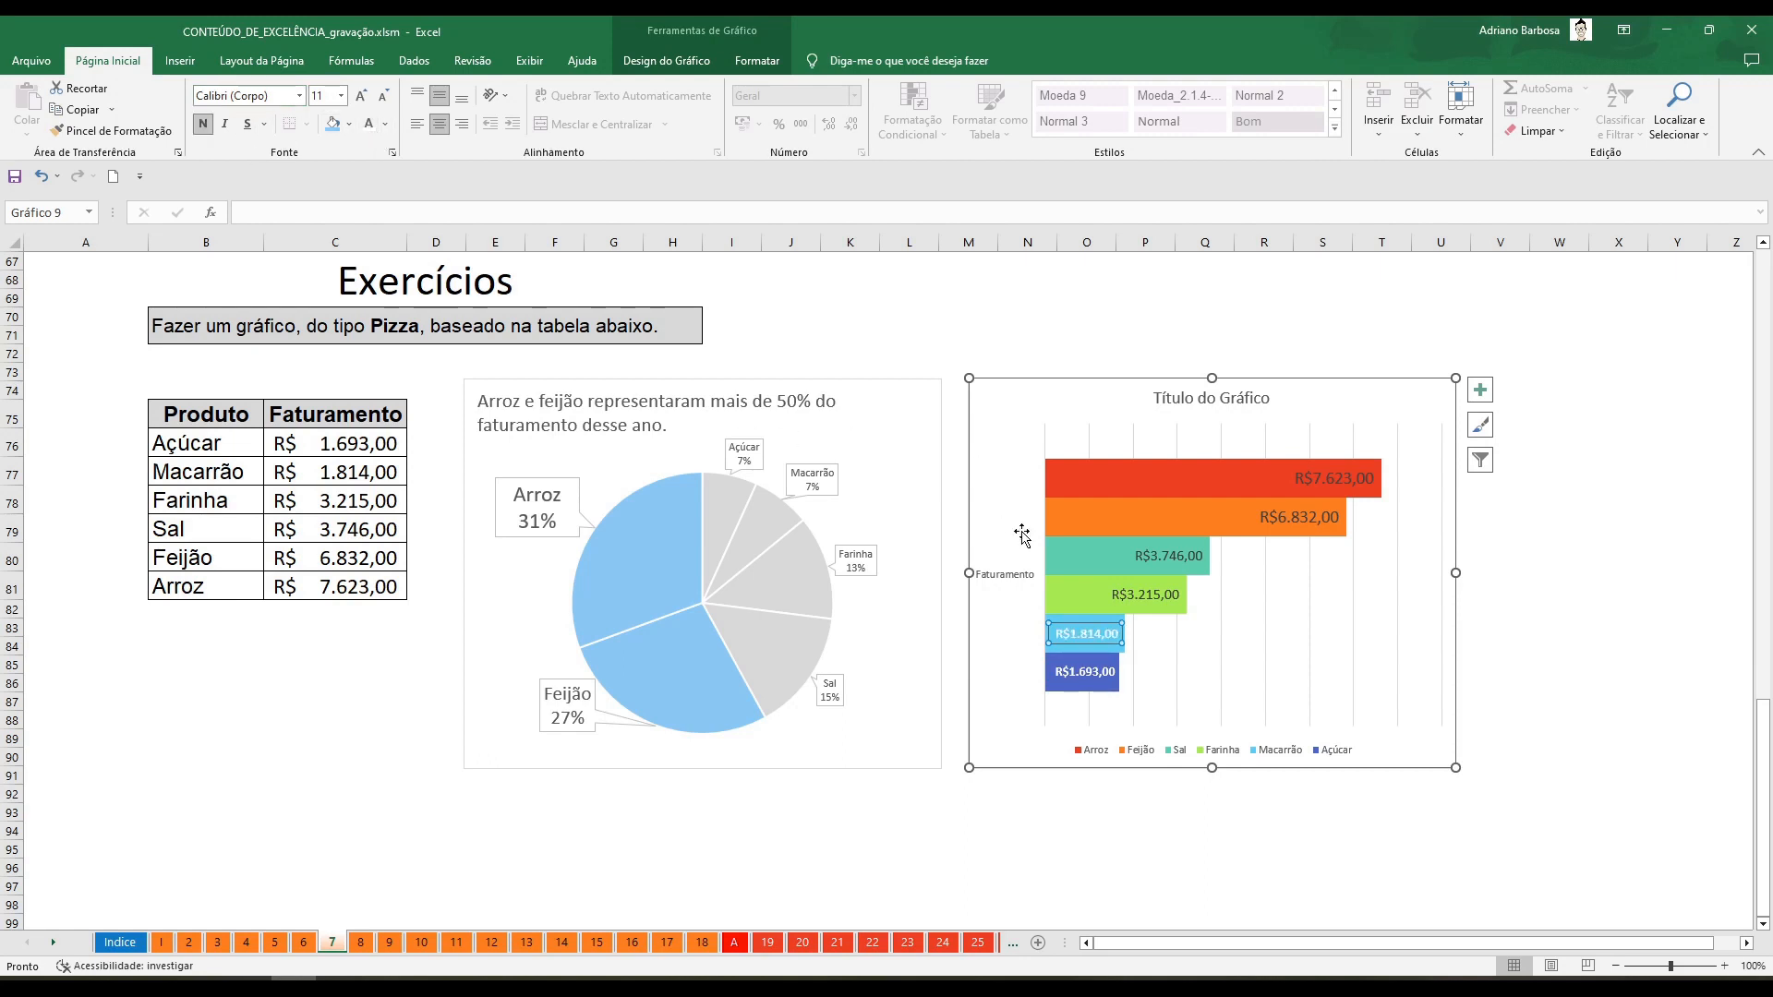
Format the Farinha and Sal bars' data labels in white bold text
{"action": "left_click", "coordinate": [1152, 602]}
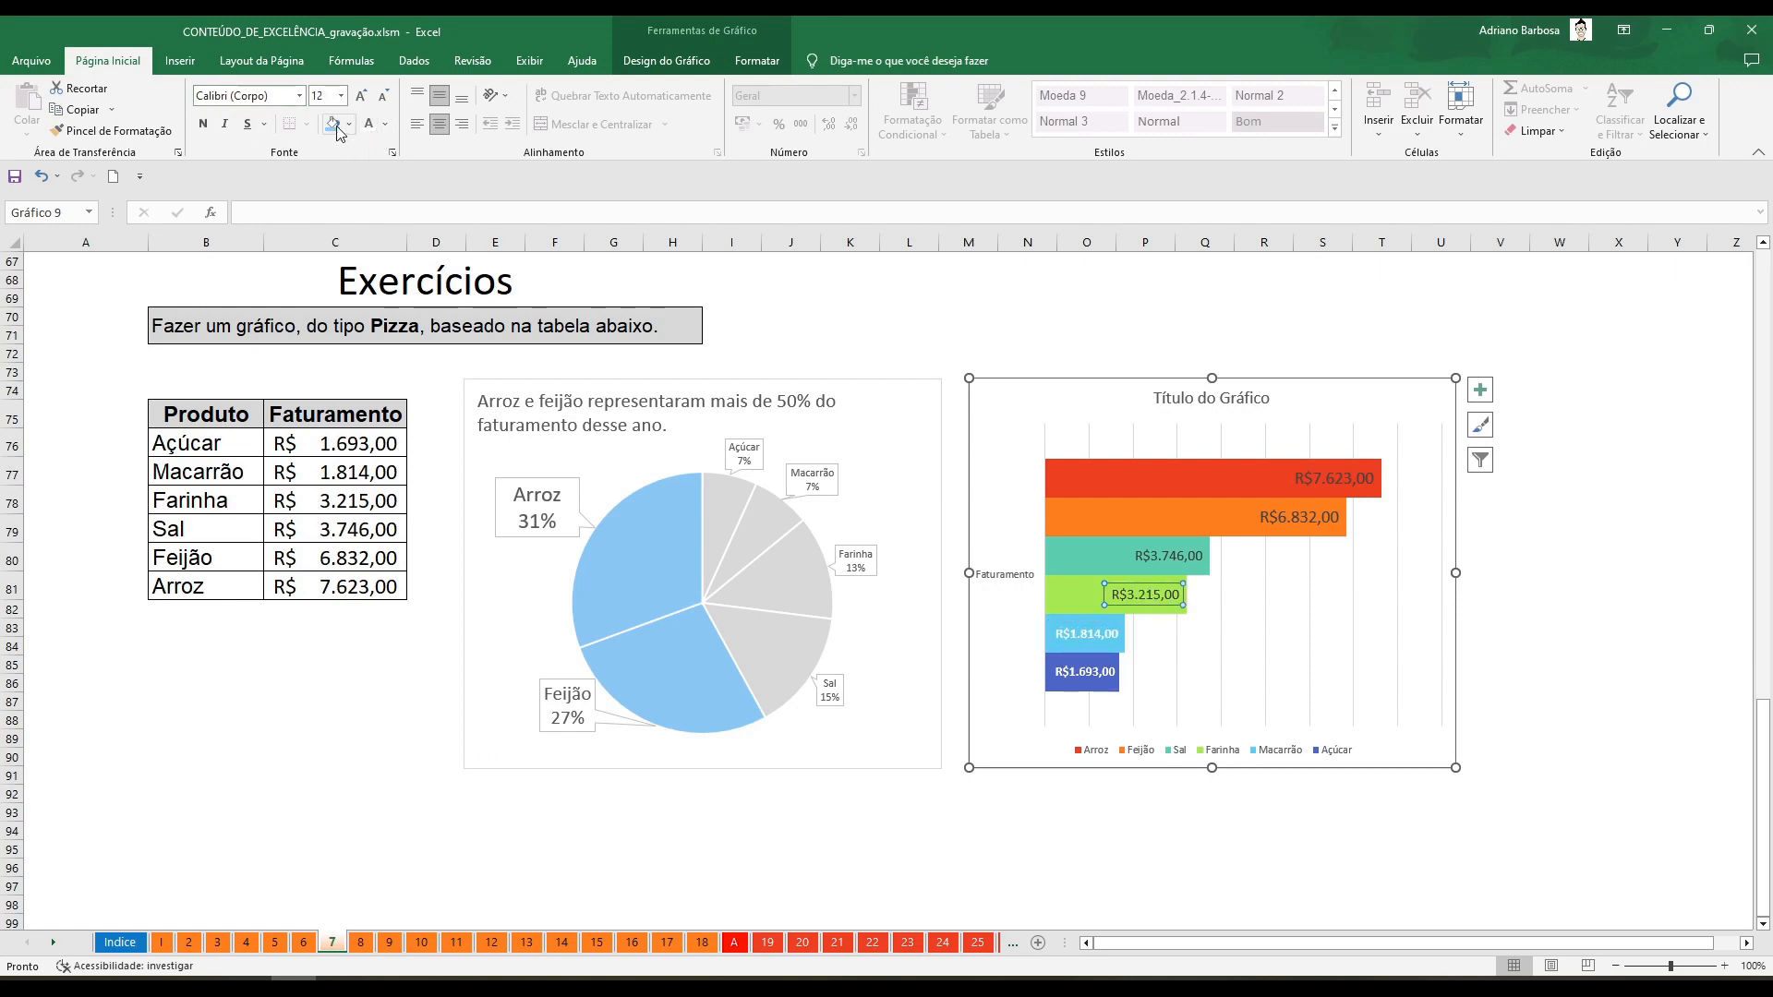
{"action": "left_click", "coordinate": [368, 121]}
{"action": "left_click", "coordinate": [203, 123]}
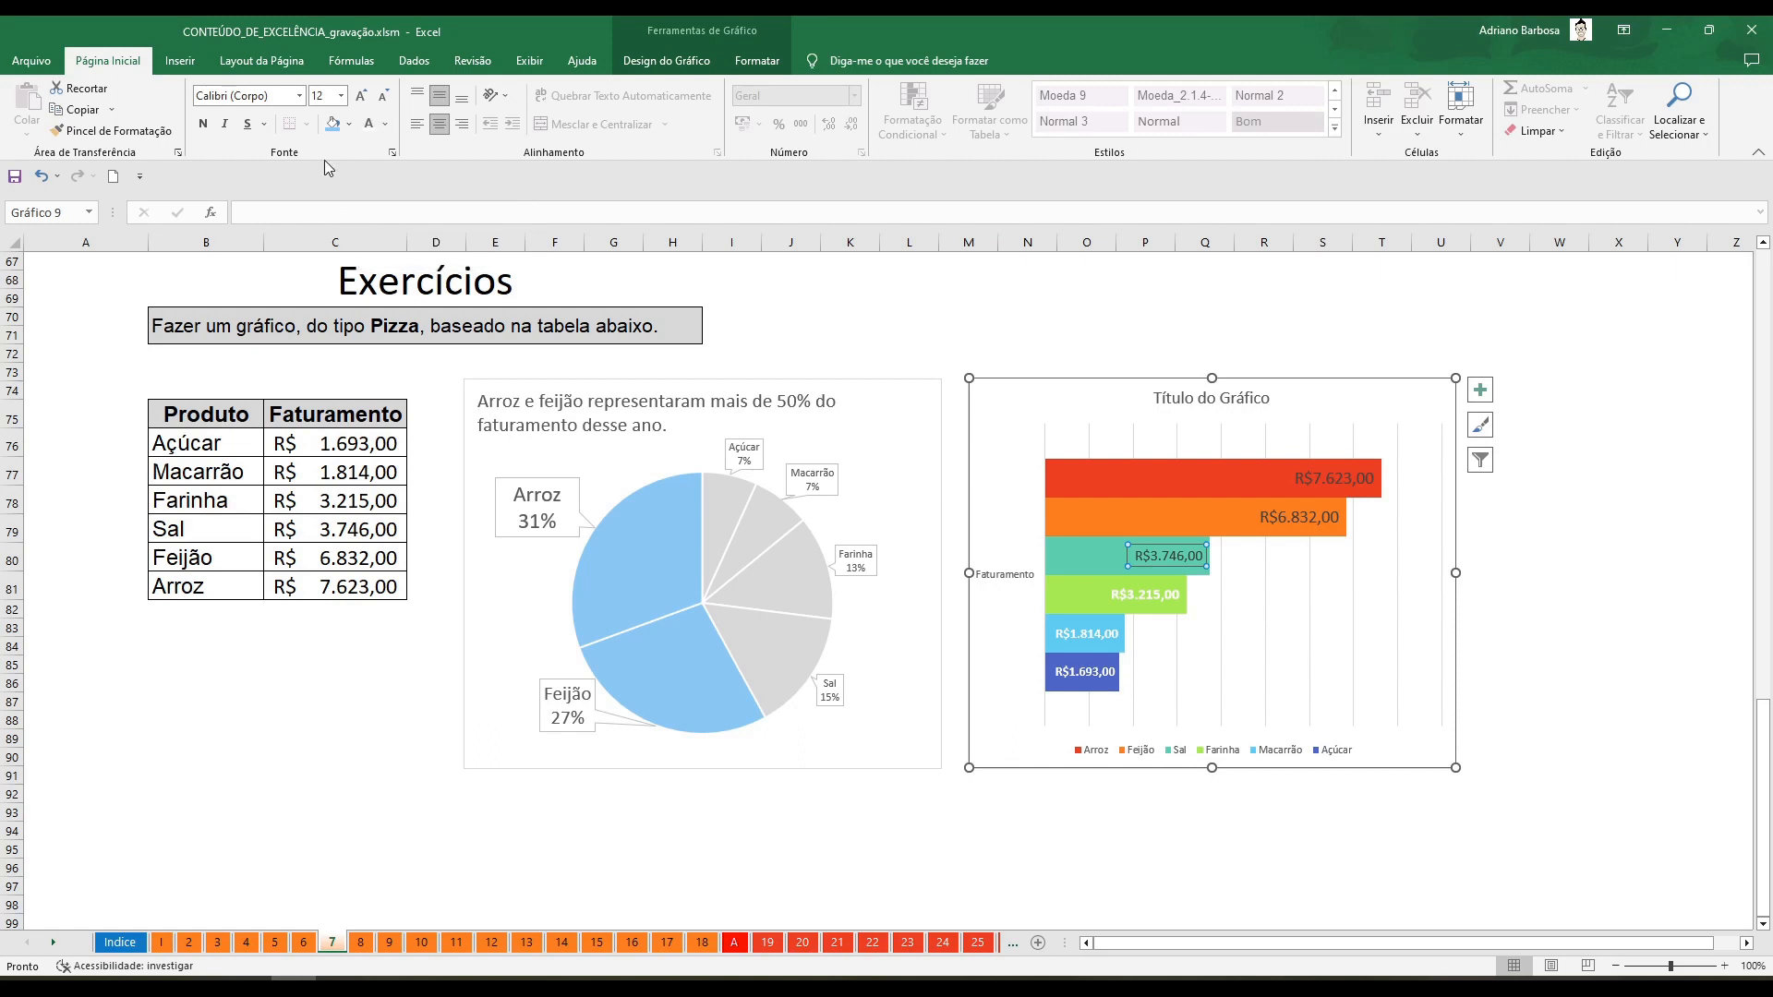
{"action": "left_click", "coordinate": [374, 125]}
Apply white font color and bold to the Feijão and Arroz bars' data labels
{"action": "left_click", "coordinate": [1316, 518]}
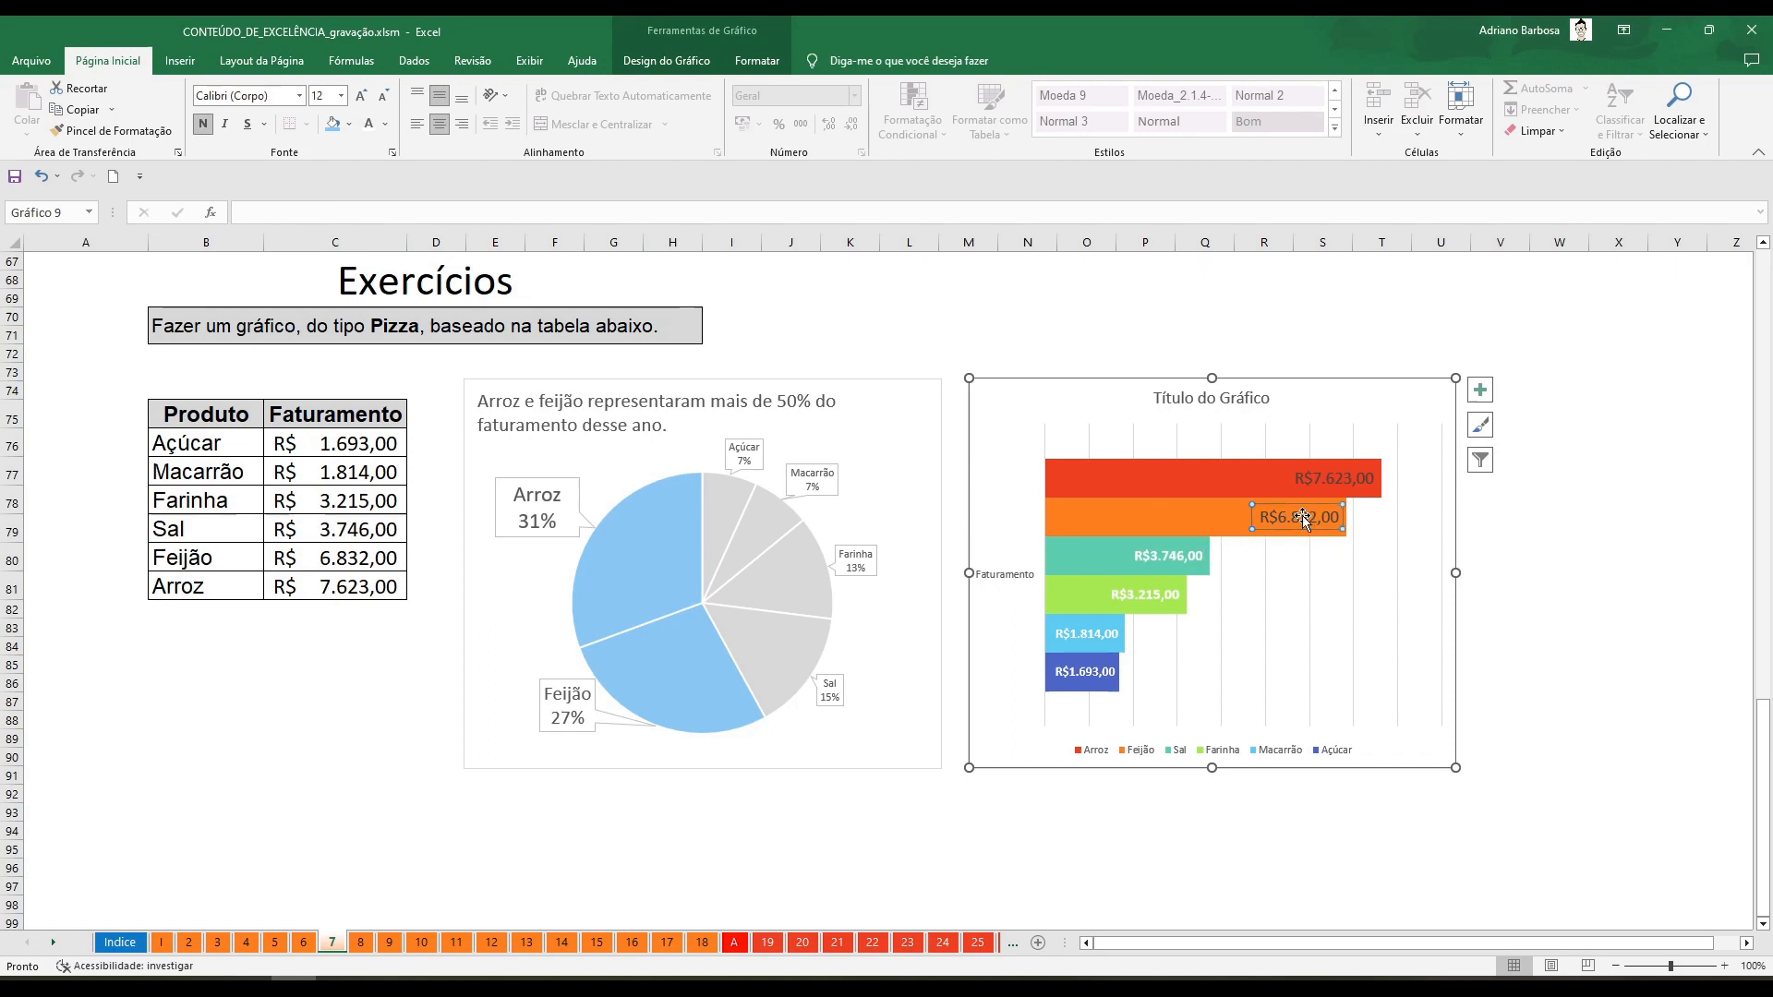
{"action": "left_click", "coordinate": [371, 124]}
{"action": "left_click", "coordinate": [202, 125]}
{"action": "left_click", "coordinate": [1328, 475]}
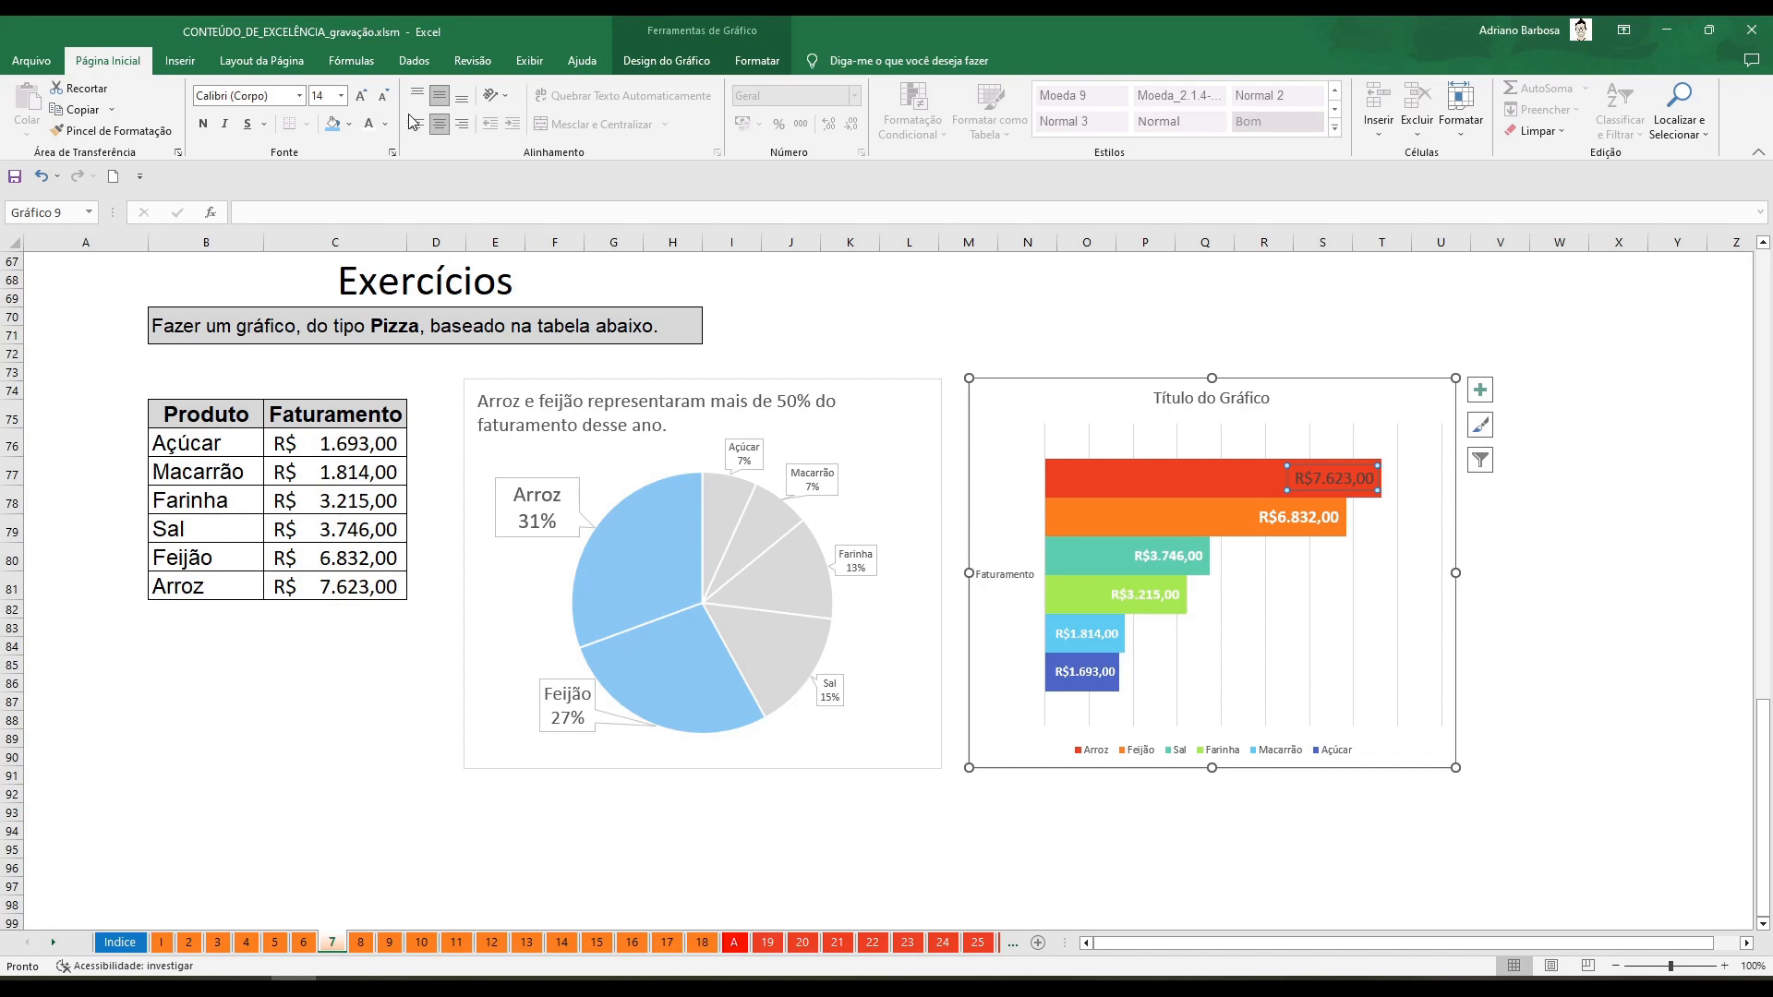
{"action": "left_click", "coordinate": [369, 124]}
{"action": "left_click", "coordinate": [202, 124]}
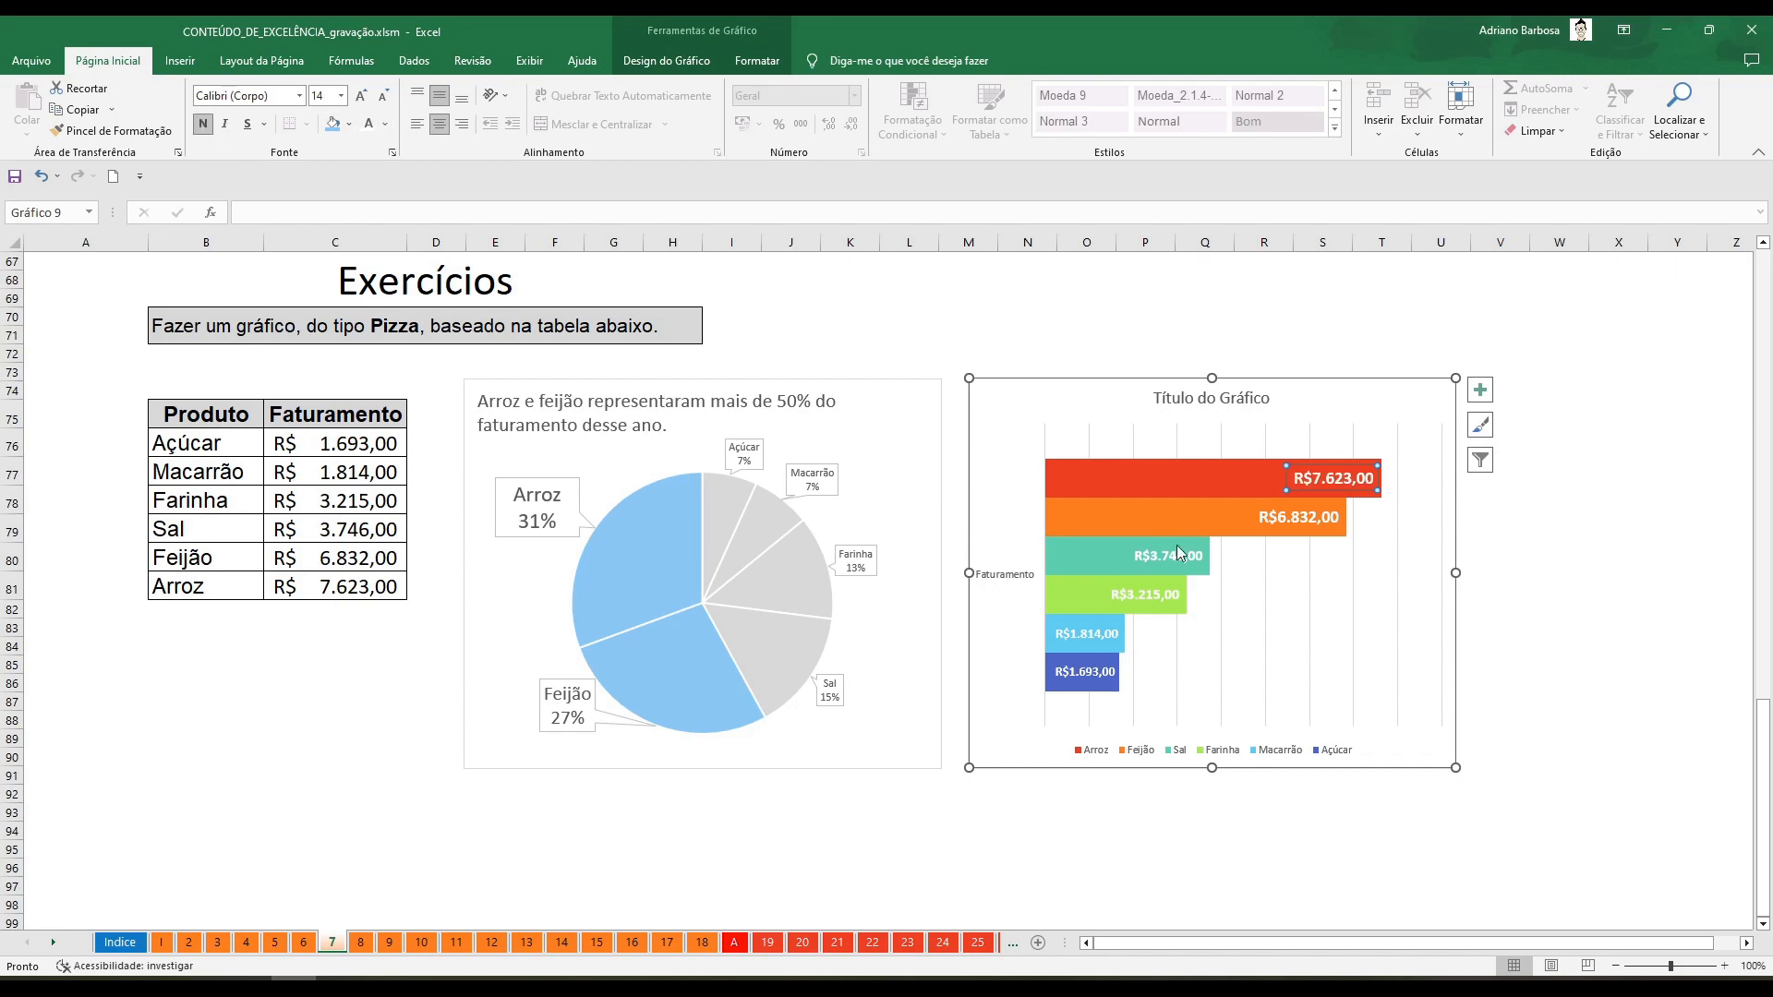
Delete the vertical gridlines from the bar chart
{"action": "left_click", "coordinate": [1307, 630]}
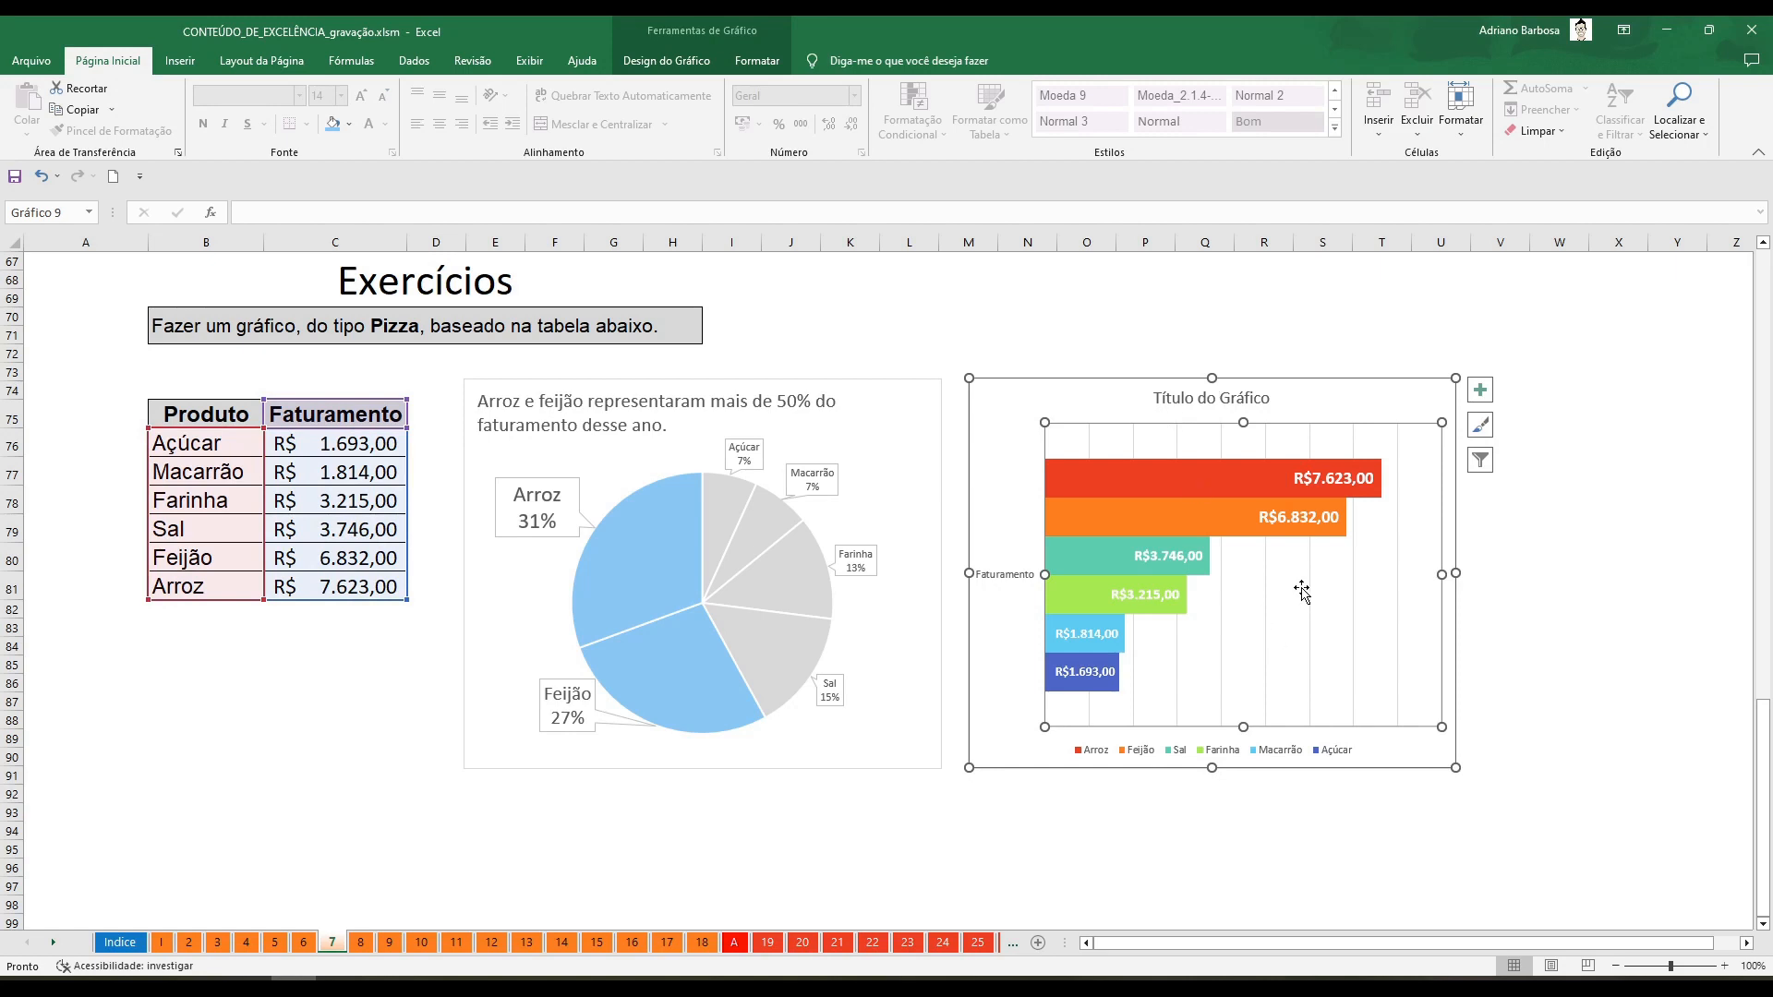
{"action": "left_click", "coordinate": [1310, 596]}
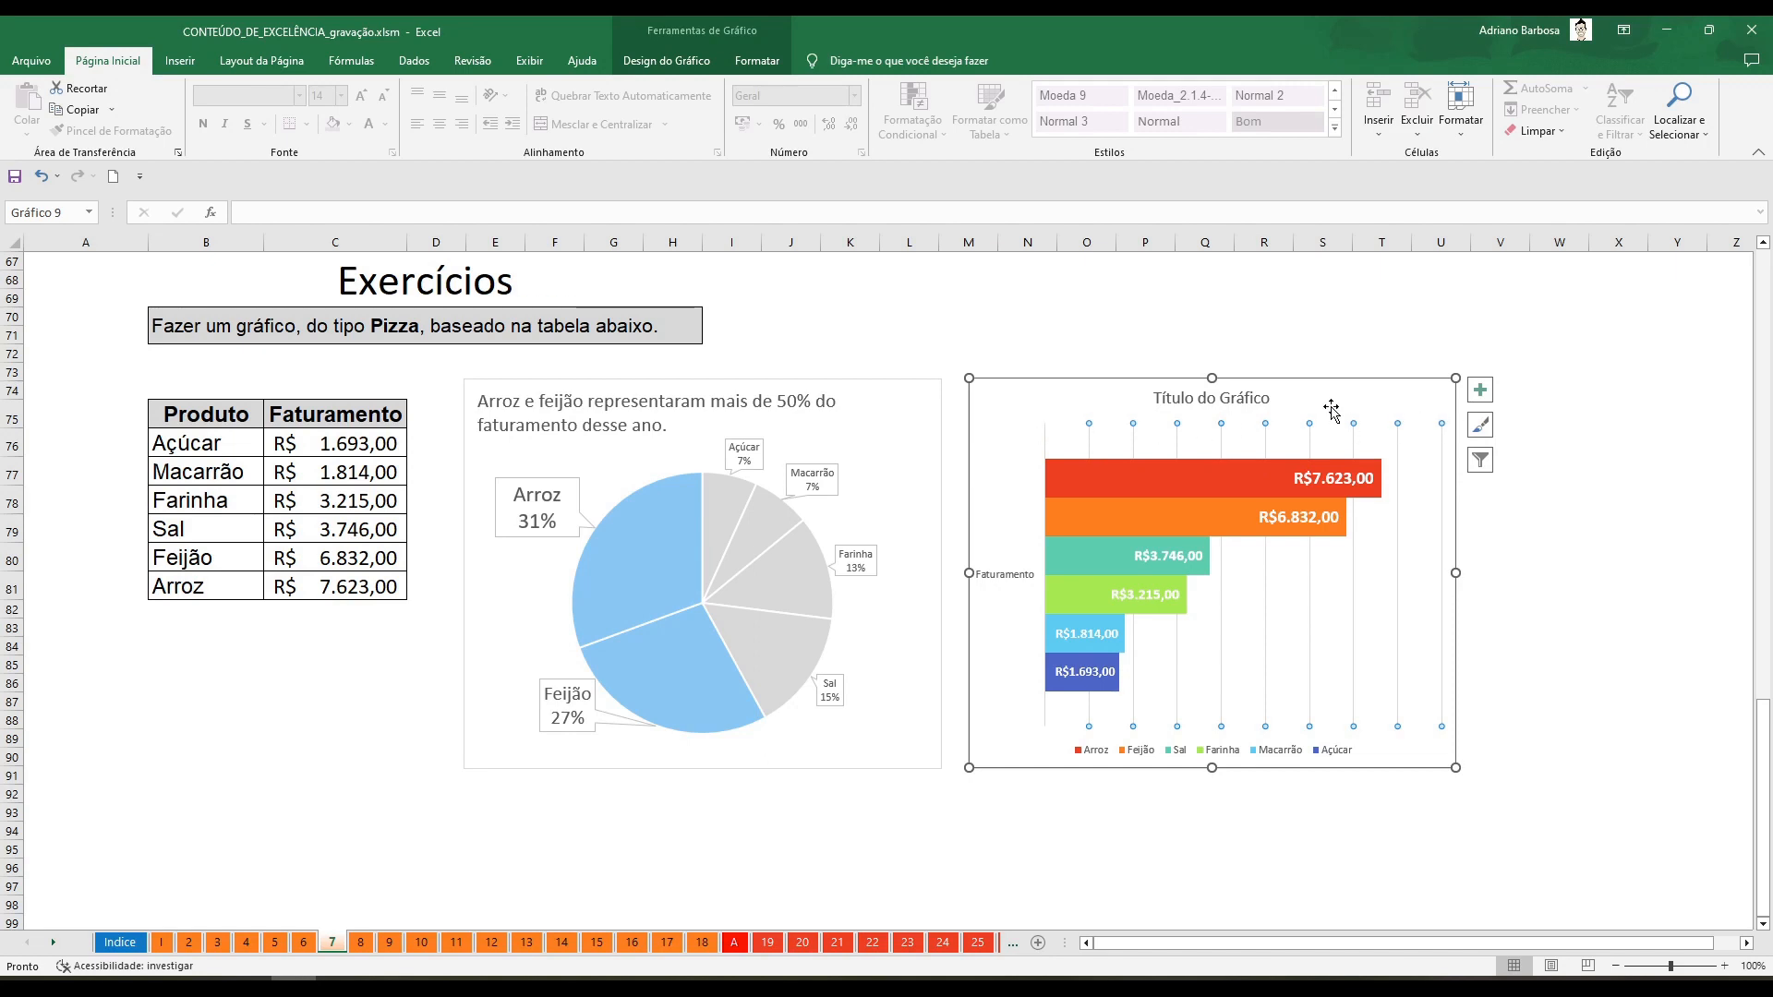
{"action": "left_click", "coordinate": [1422, 522]}
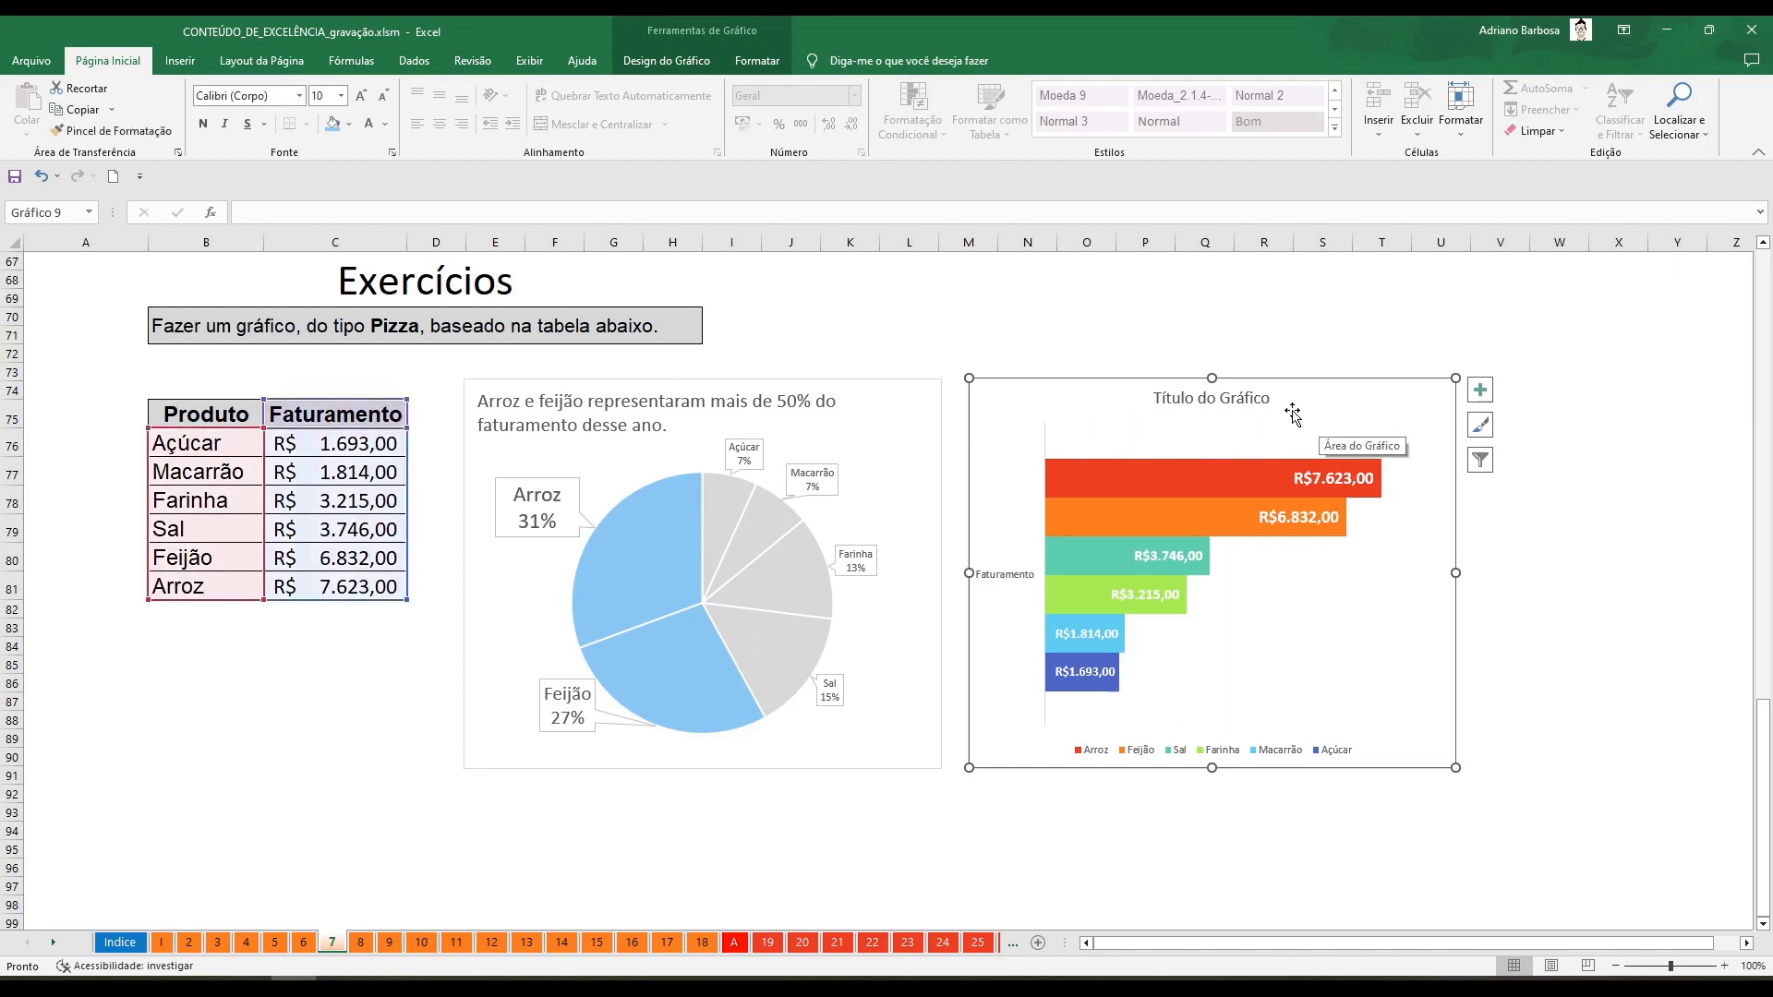
Delete the vertical category axis with the Faturamento label from the bar chart
{"action": "left_click", "coordinate": [1022, 590]}
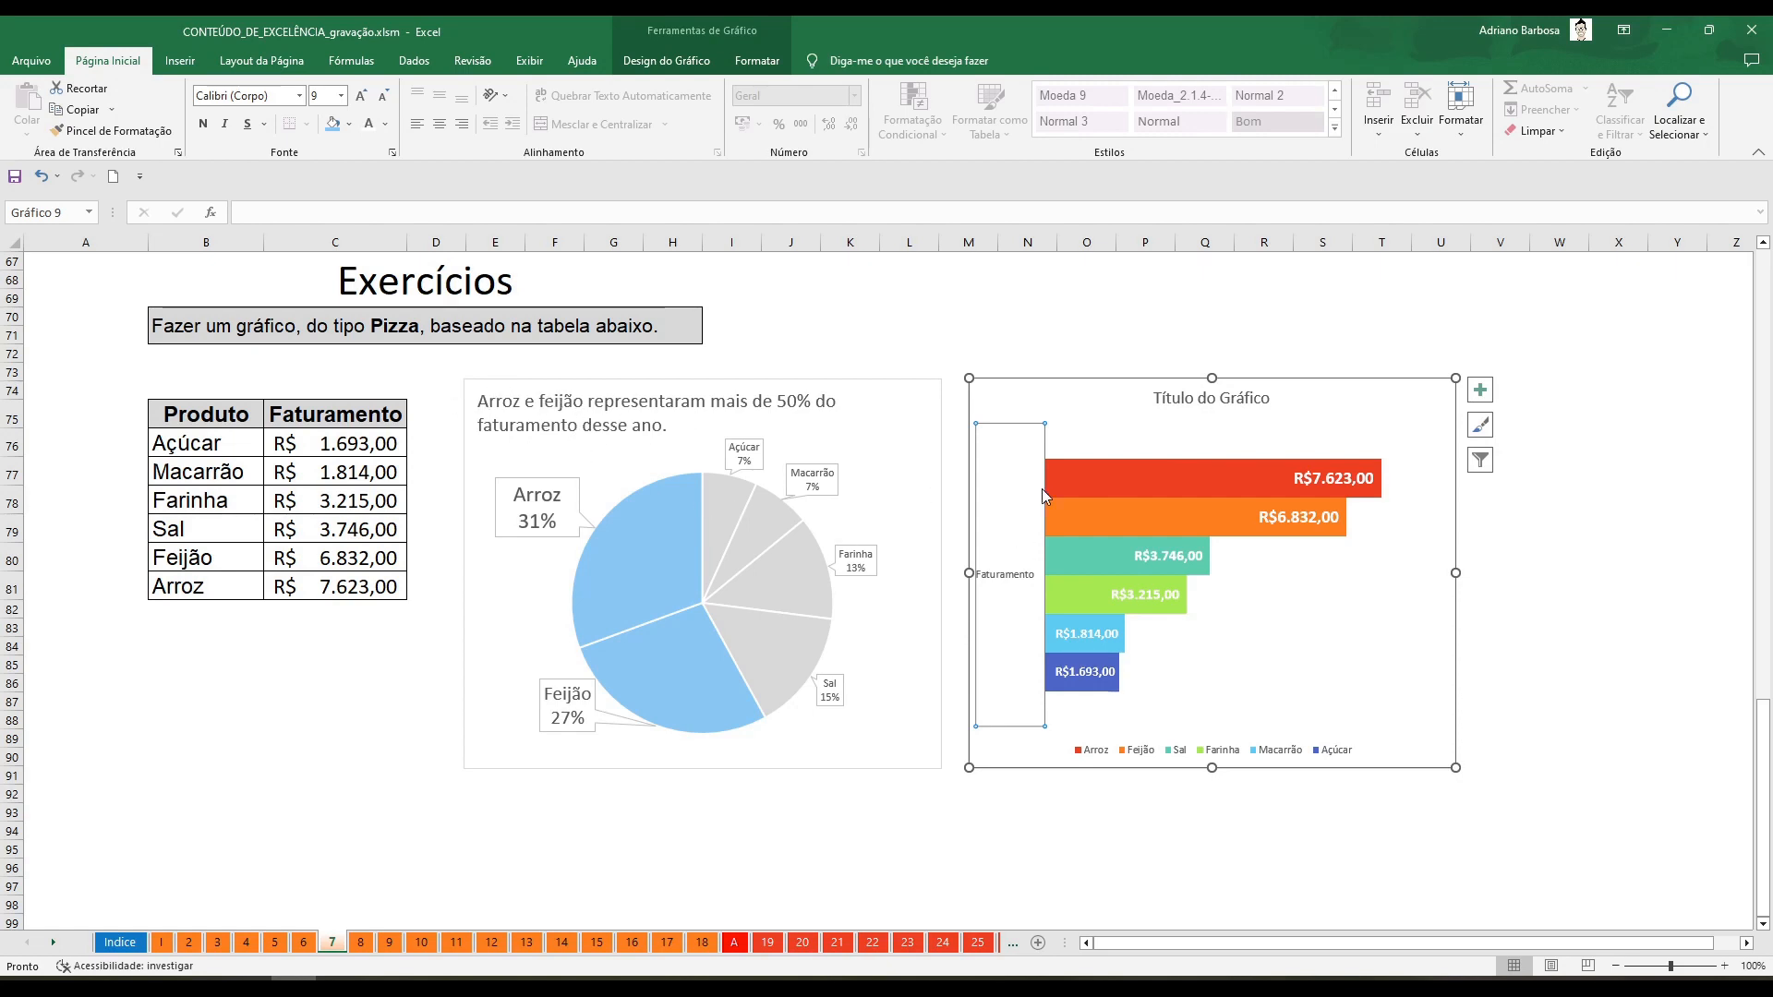
{"action": "left_click", "coordinate": [1002, 432]}
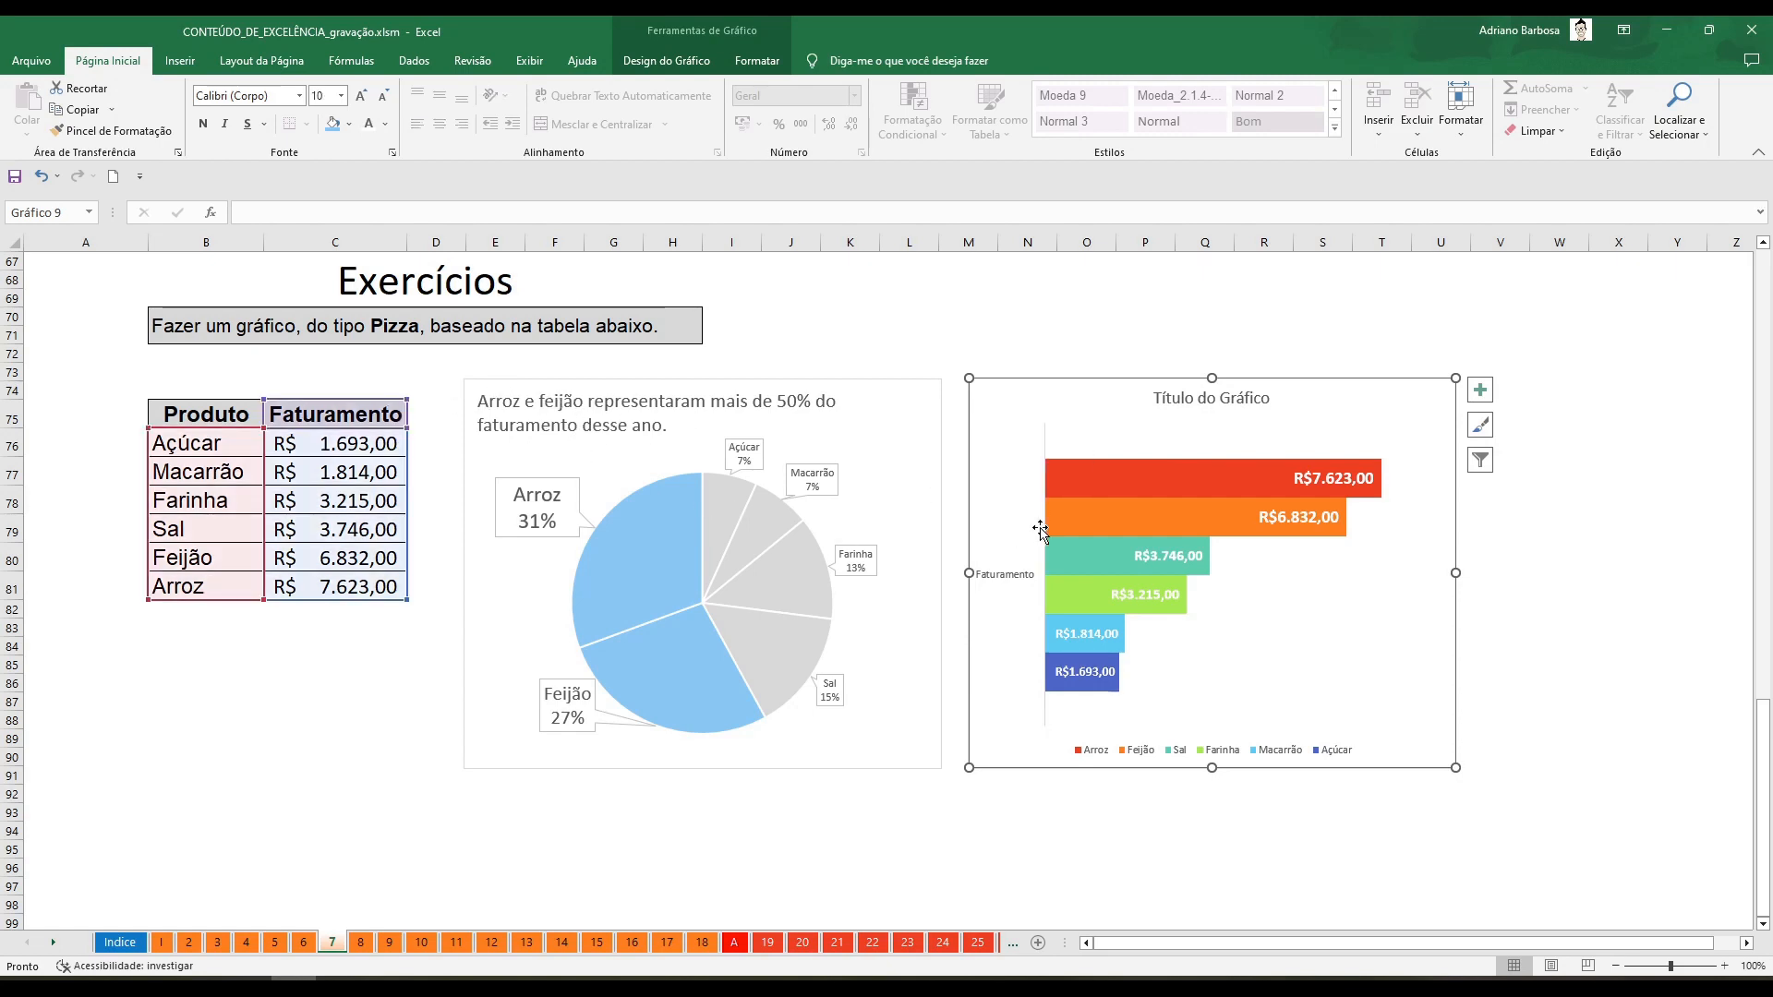
{"action": "left_click", "coordinate": [1015, 576]}
{"action": "key", "text": "Delete"}
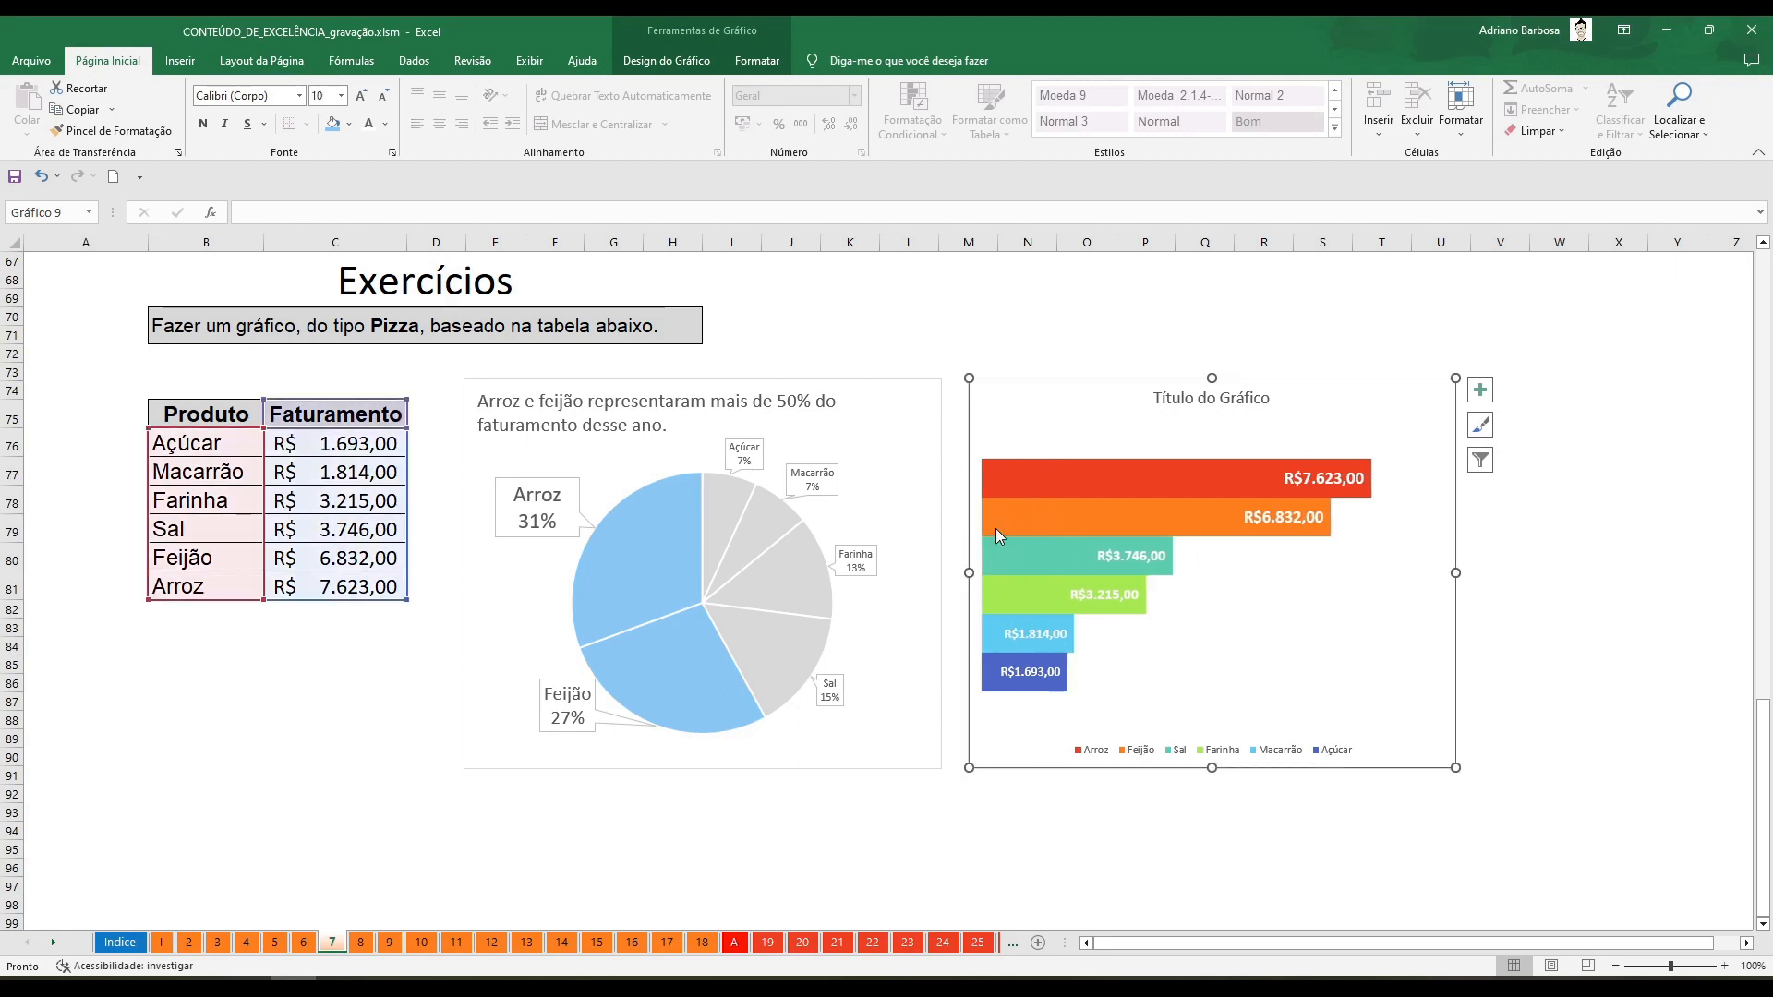
Change the bar chart's legend position to Esquerda
{"action": "left_click", "coordinate": [1092, 751]}
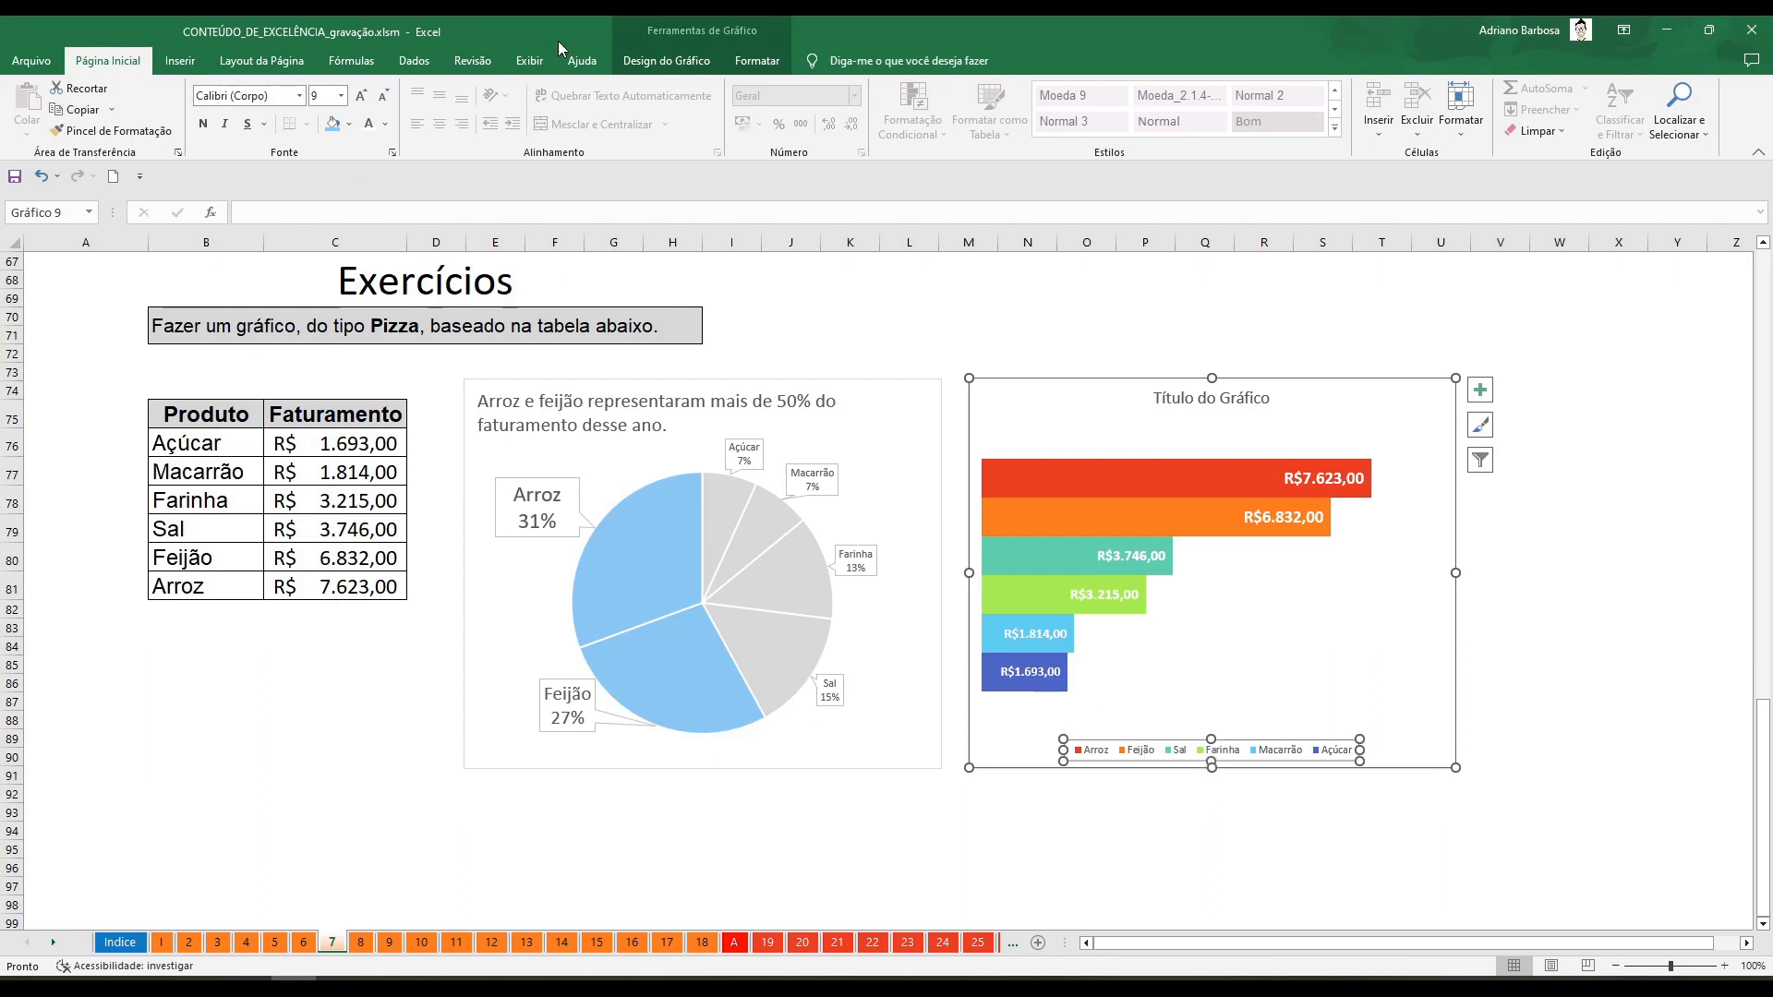
{"action": "left_click", "coordinate": [634, 59]}
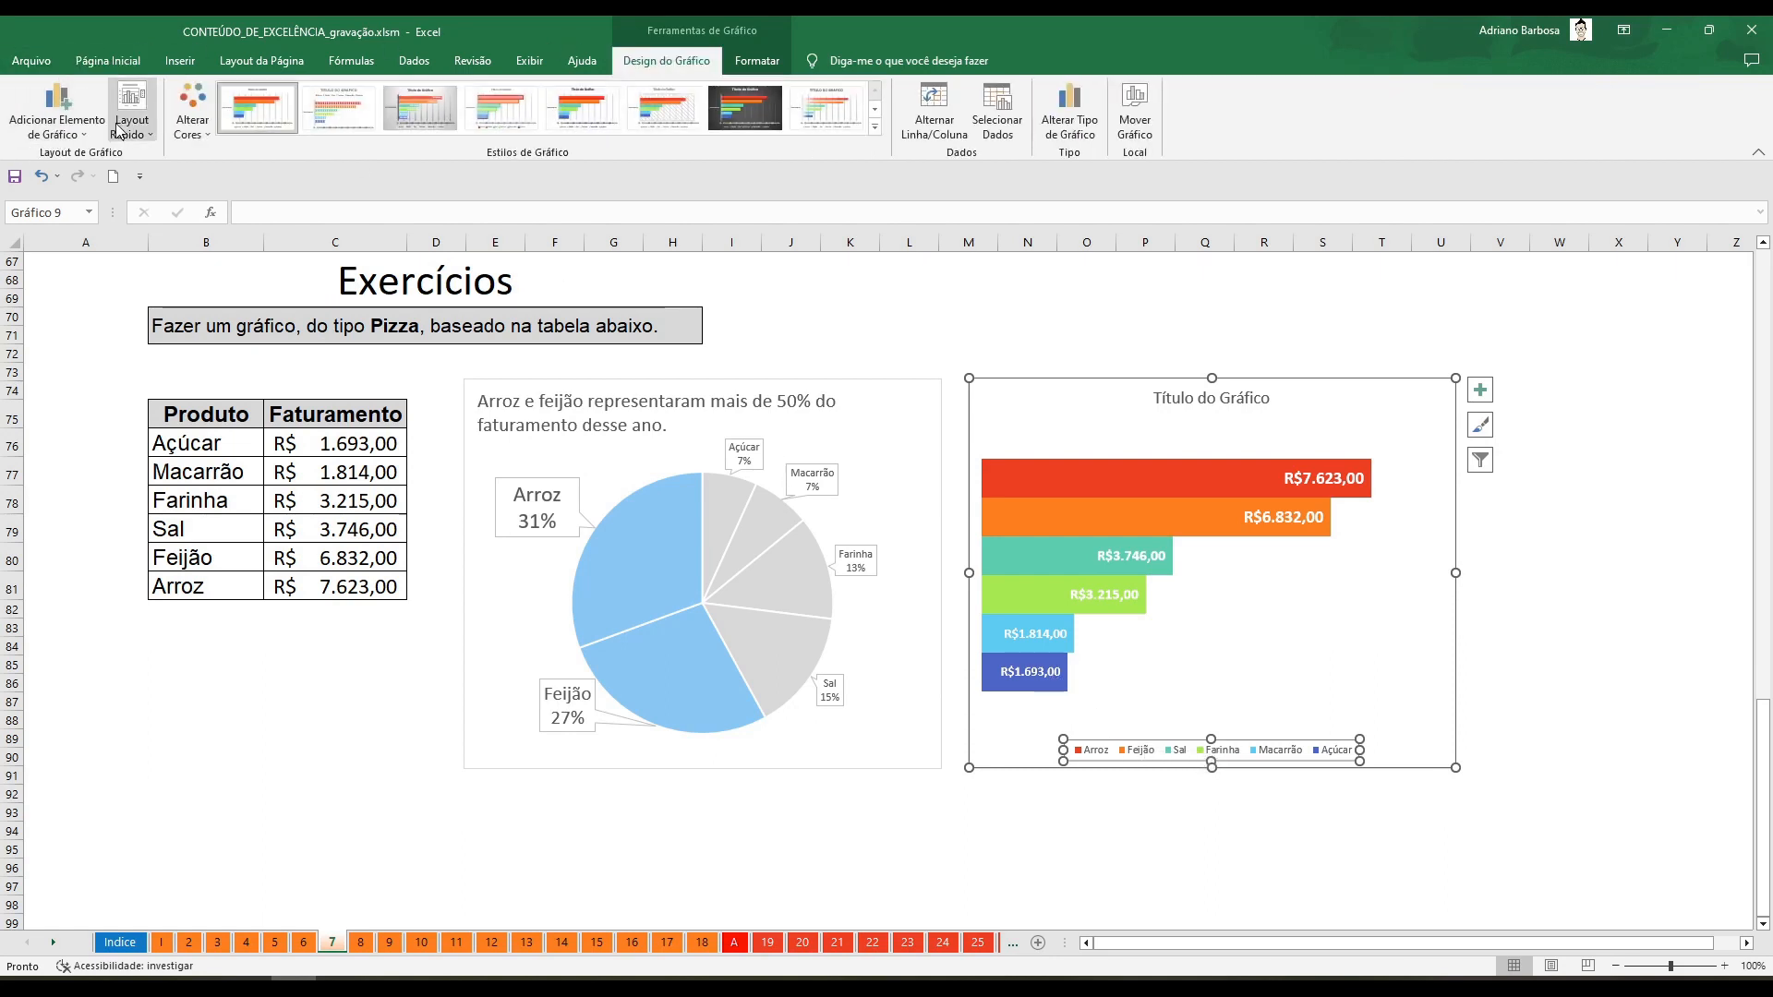
{"action": "left_click", "coordinate": [145, 127]}
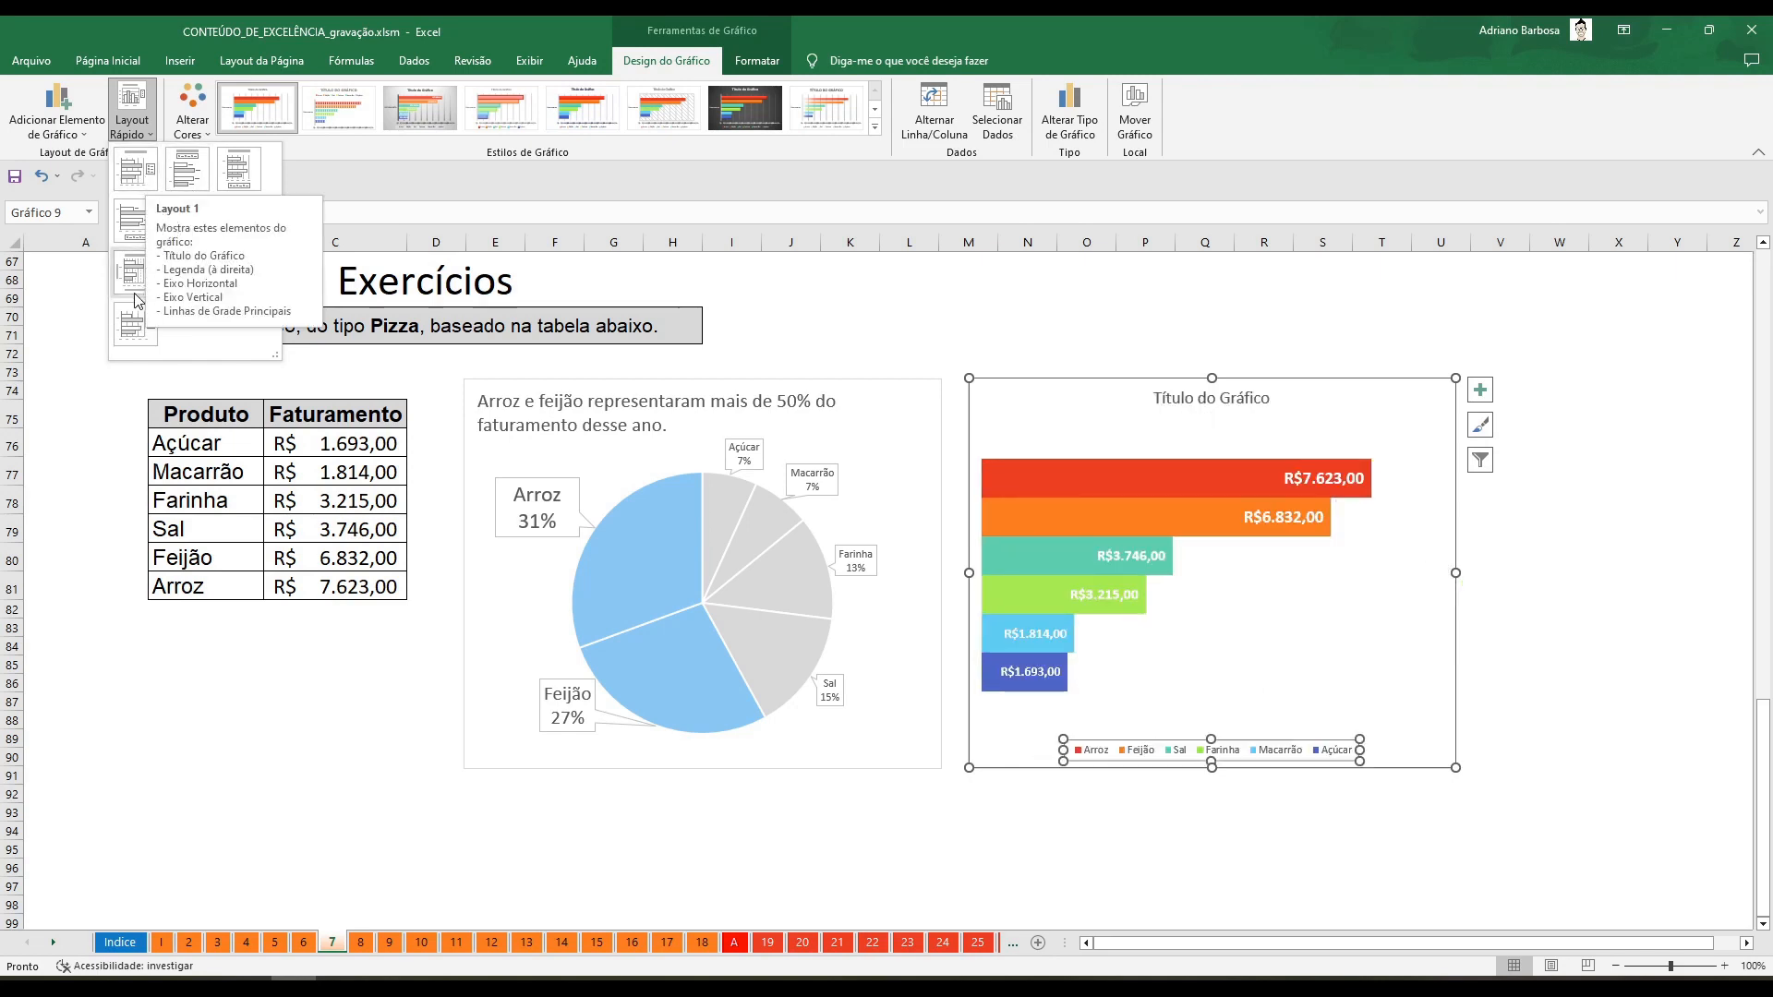
{"action": "left_click", "coordinate": [92, 122]}
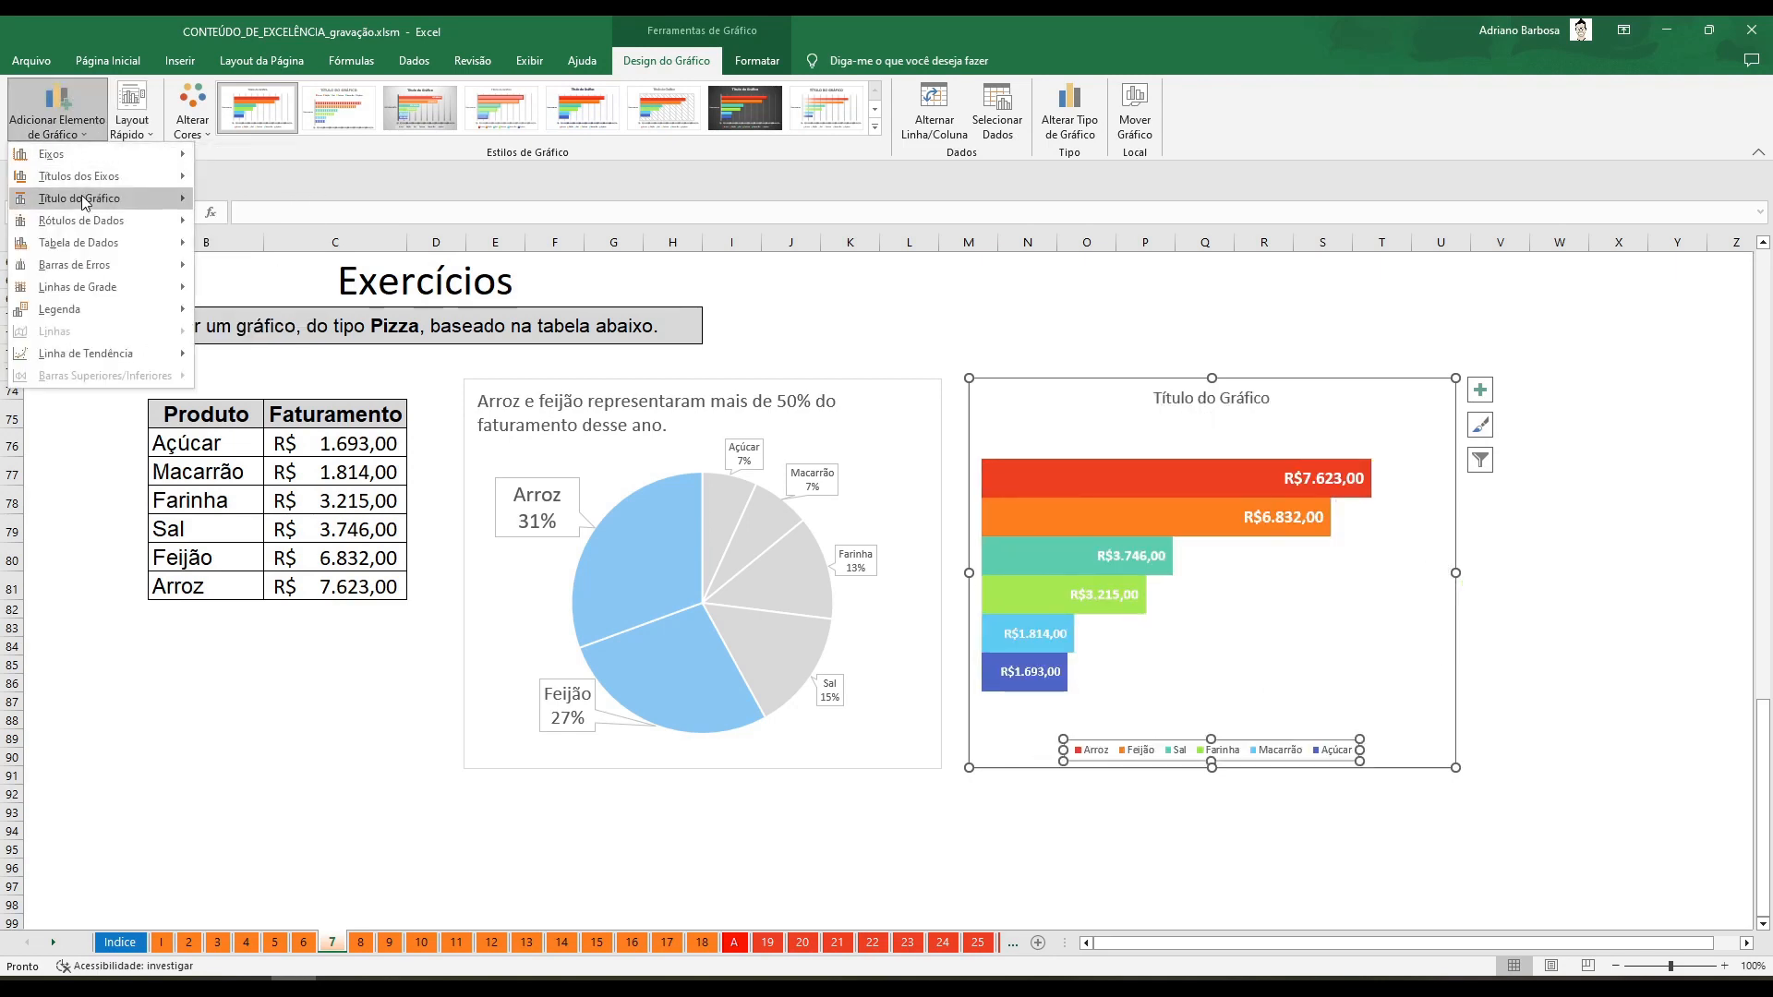
{"action": "mouse_move", "coordinate": [93, 309]}
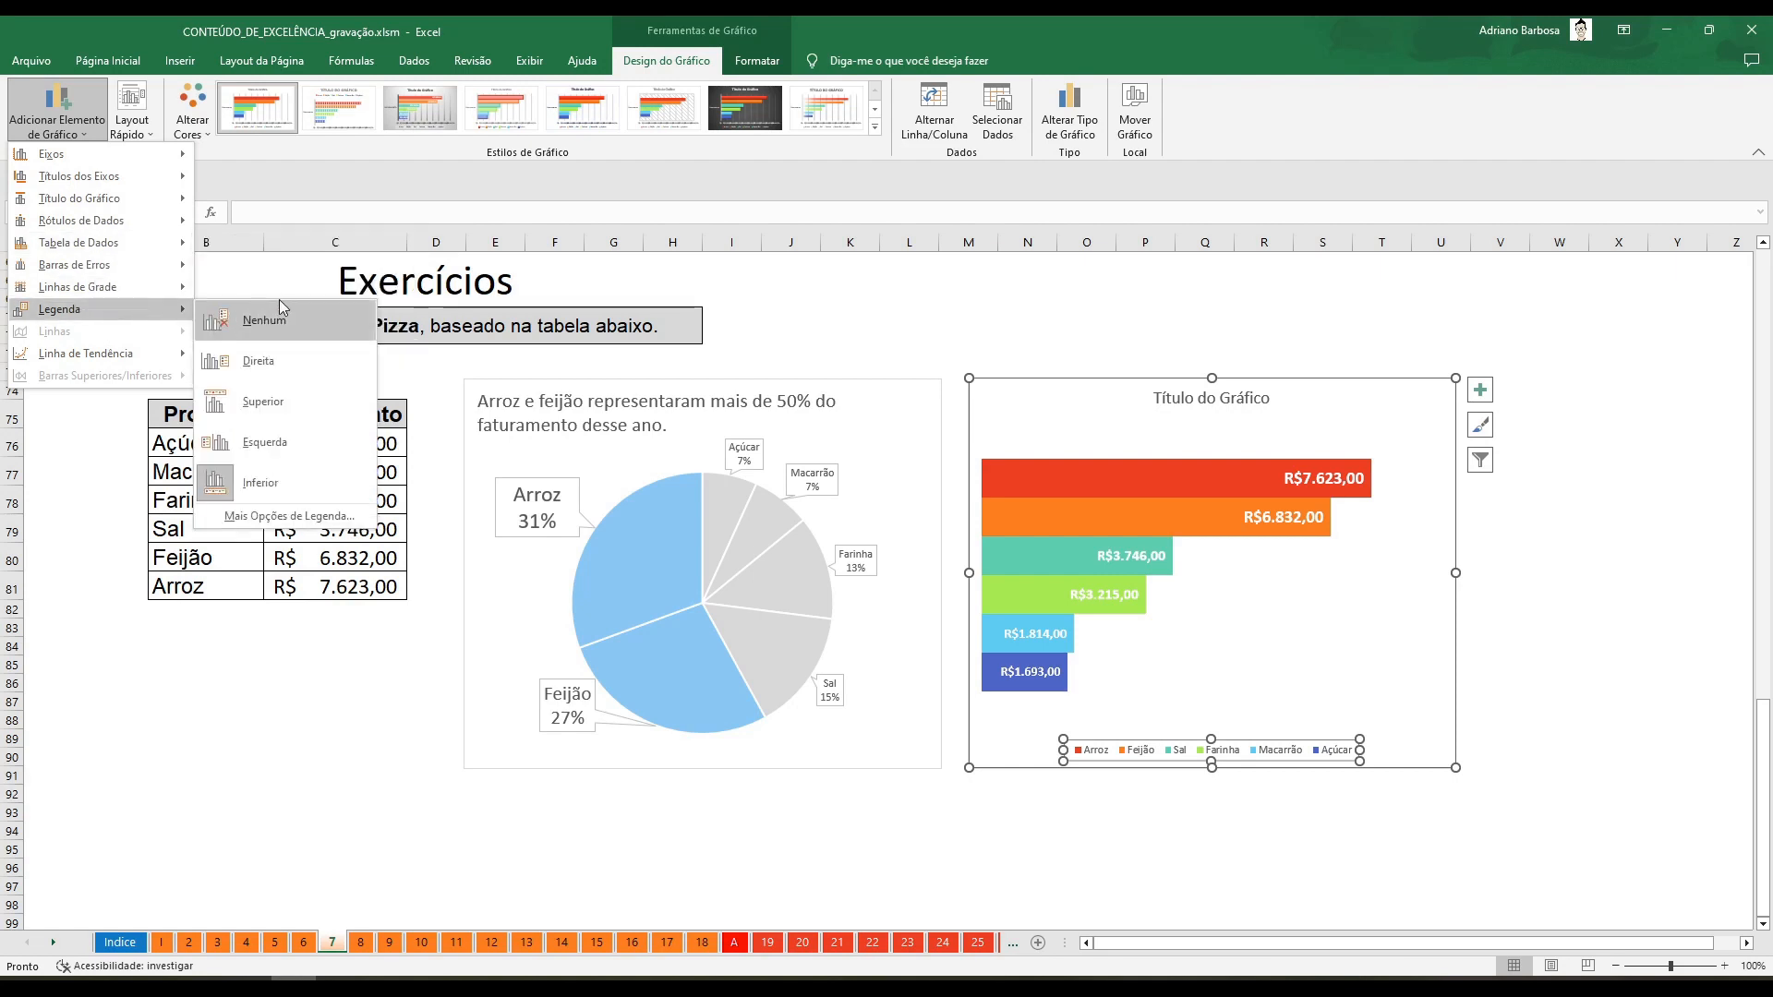
{"action": "left_click", "coordinate": [260, 446]}
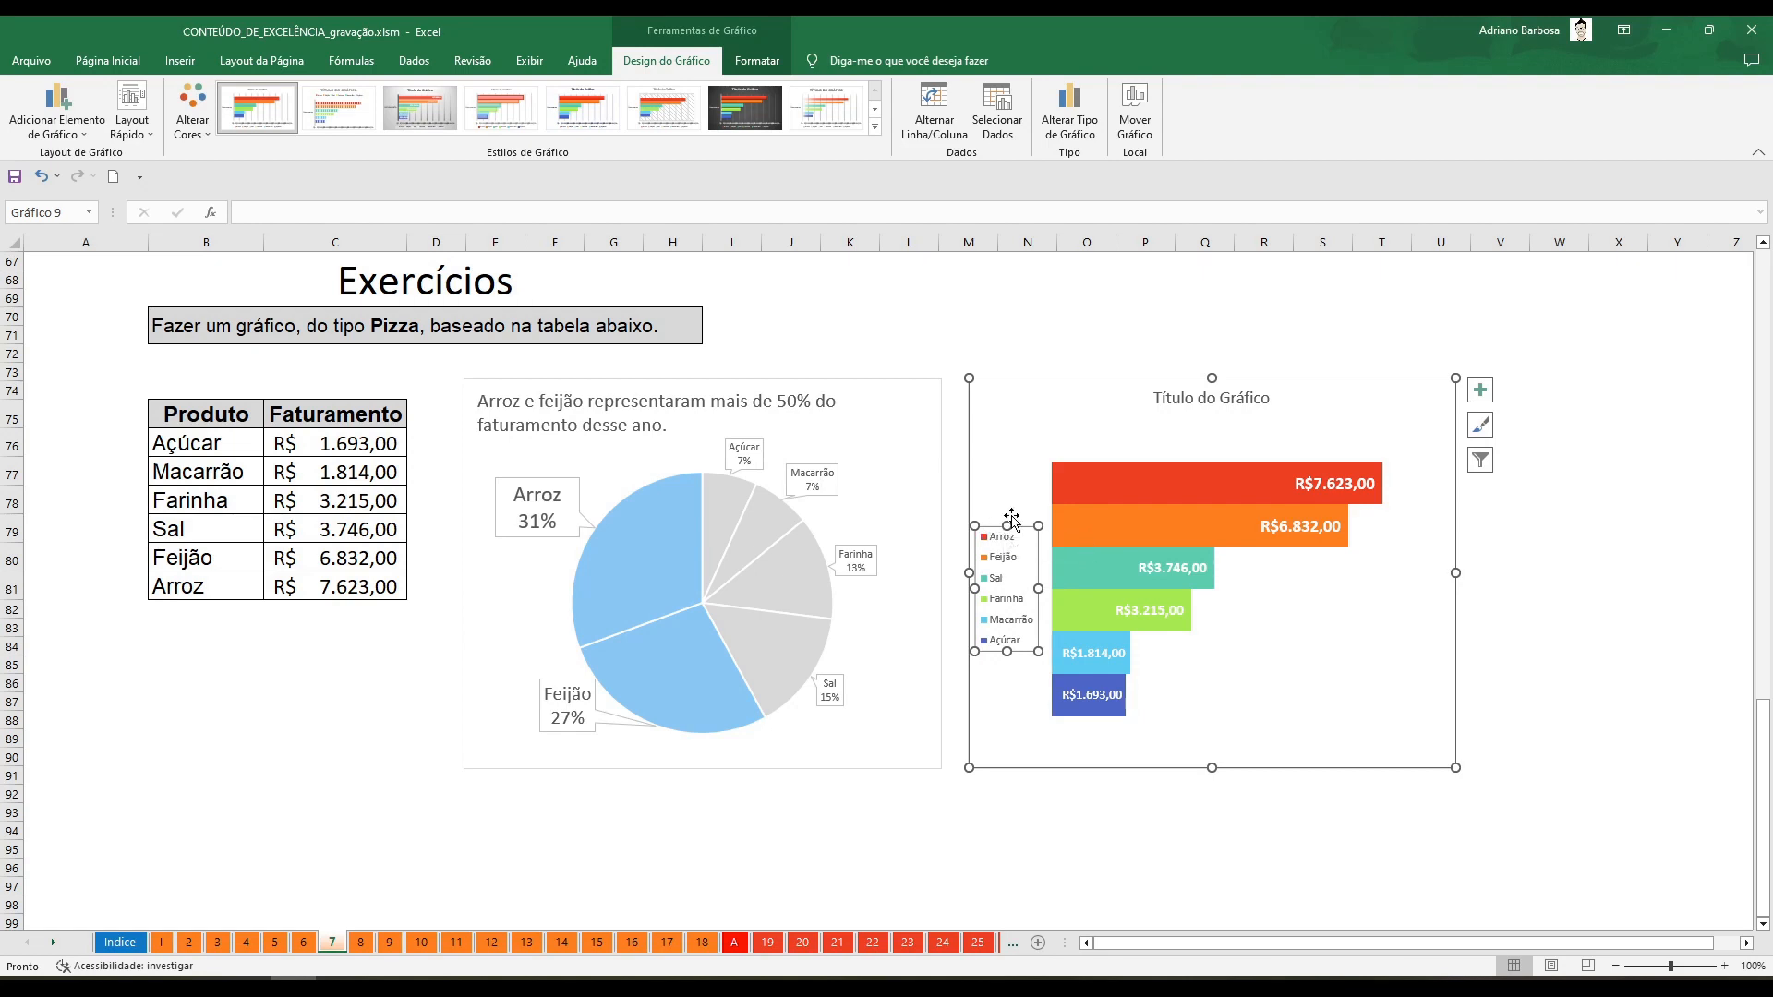
Stretch the legend vertically so its entries line up with the bars, and widen it to the bars' starting edge
{"action": "left_click_drag", "start_coordinate": [1002, 484], "coordinate": [995, 461]}
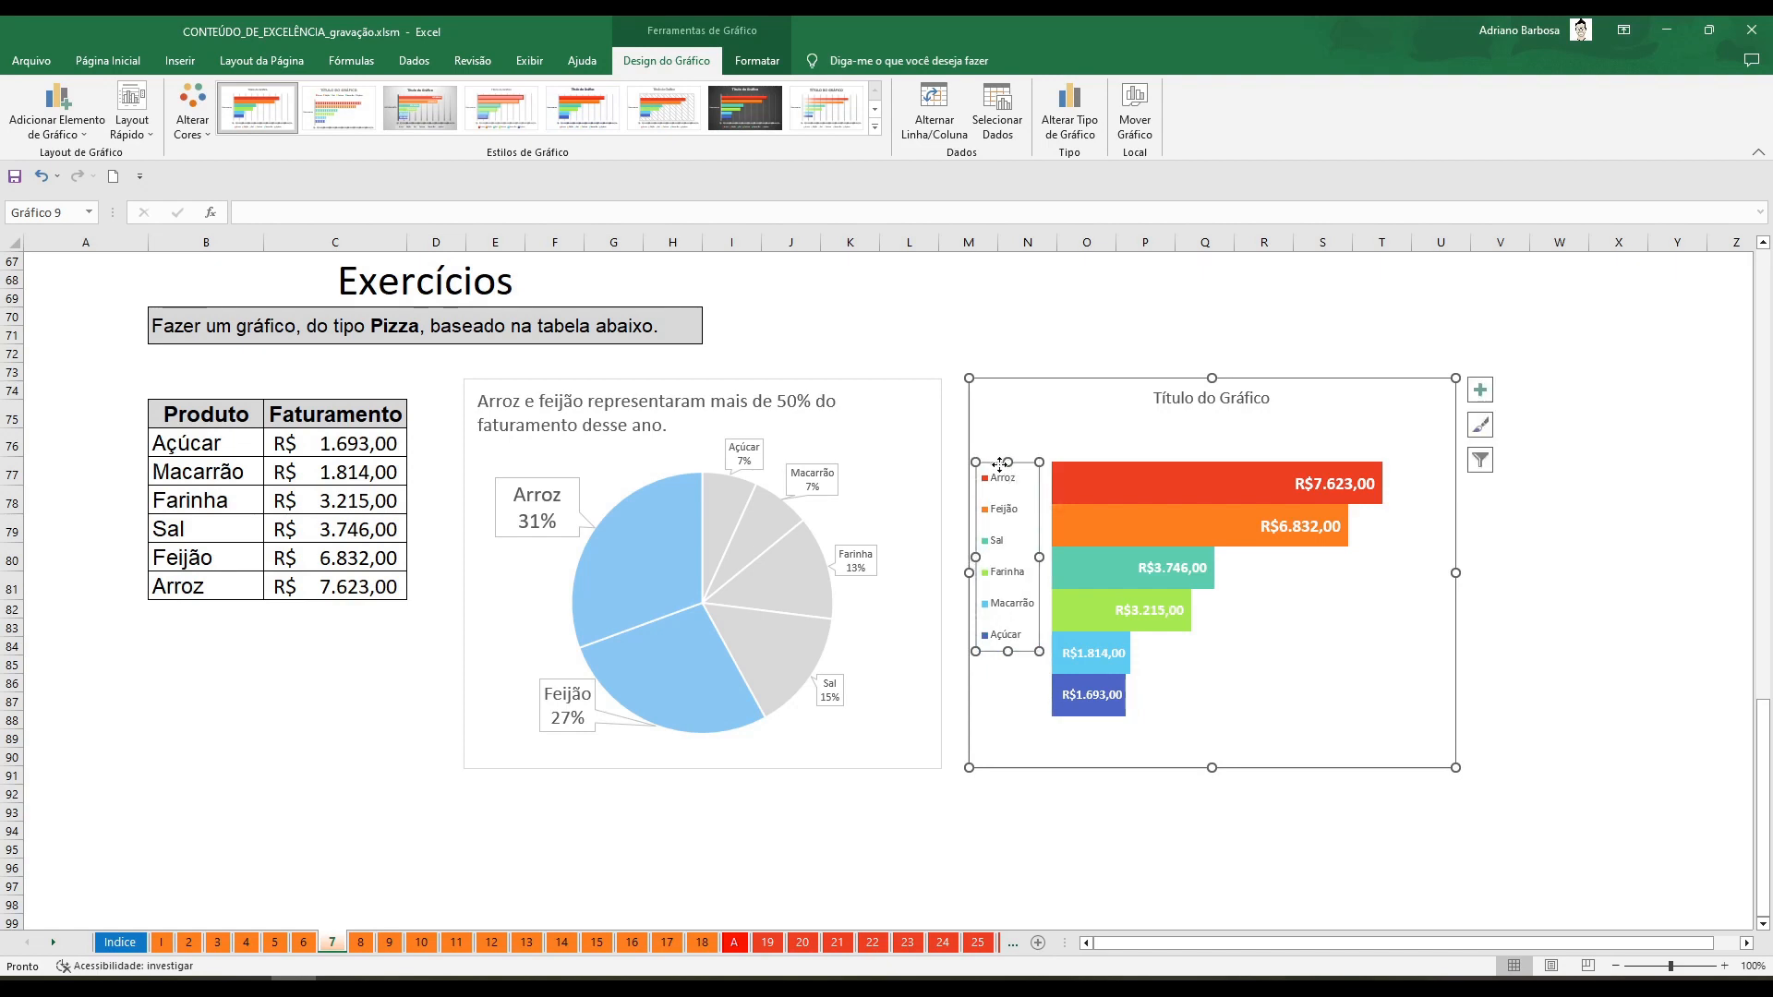
{"action": "left_click_drag", "start_coordinate": [1005, 649], "coordinate": [1014, 729]}
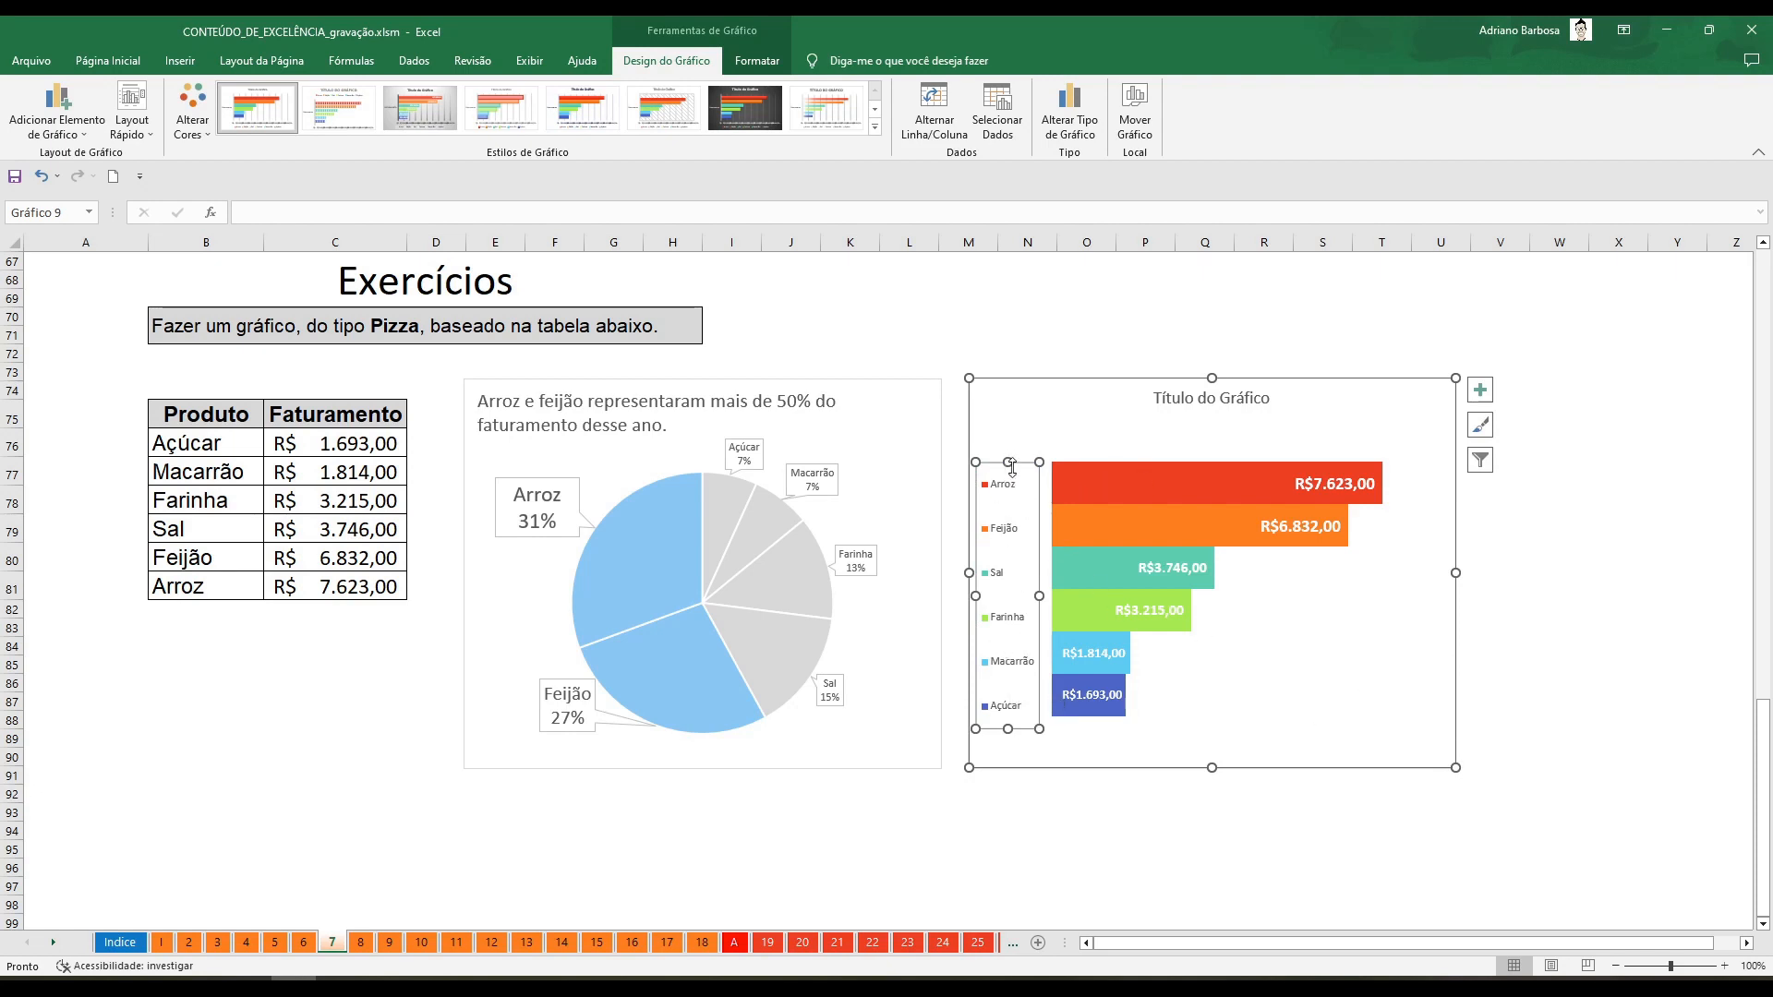
{"action": "left_click_drag", "start_coordinate": [1007, 465], "coordinate": [1008, 458]}
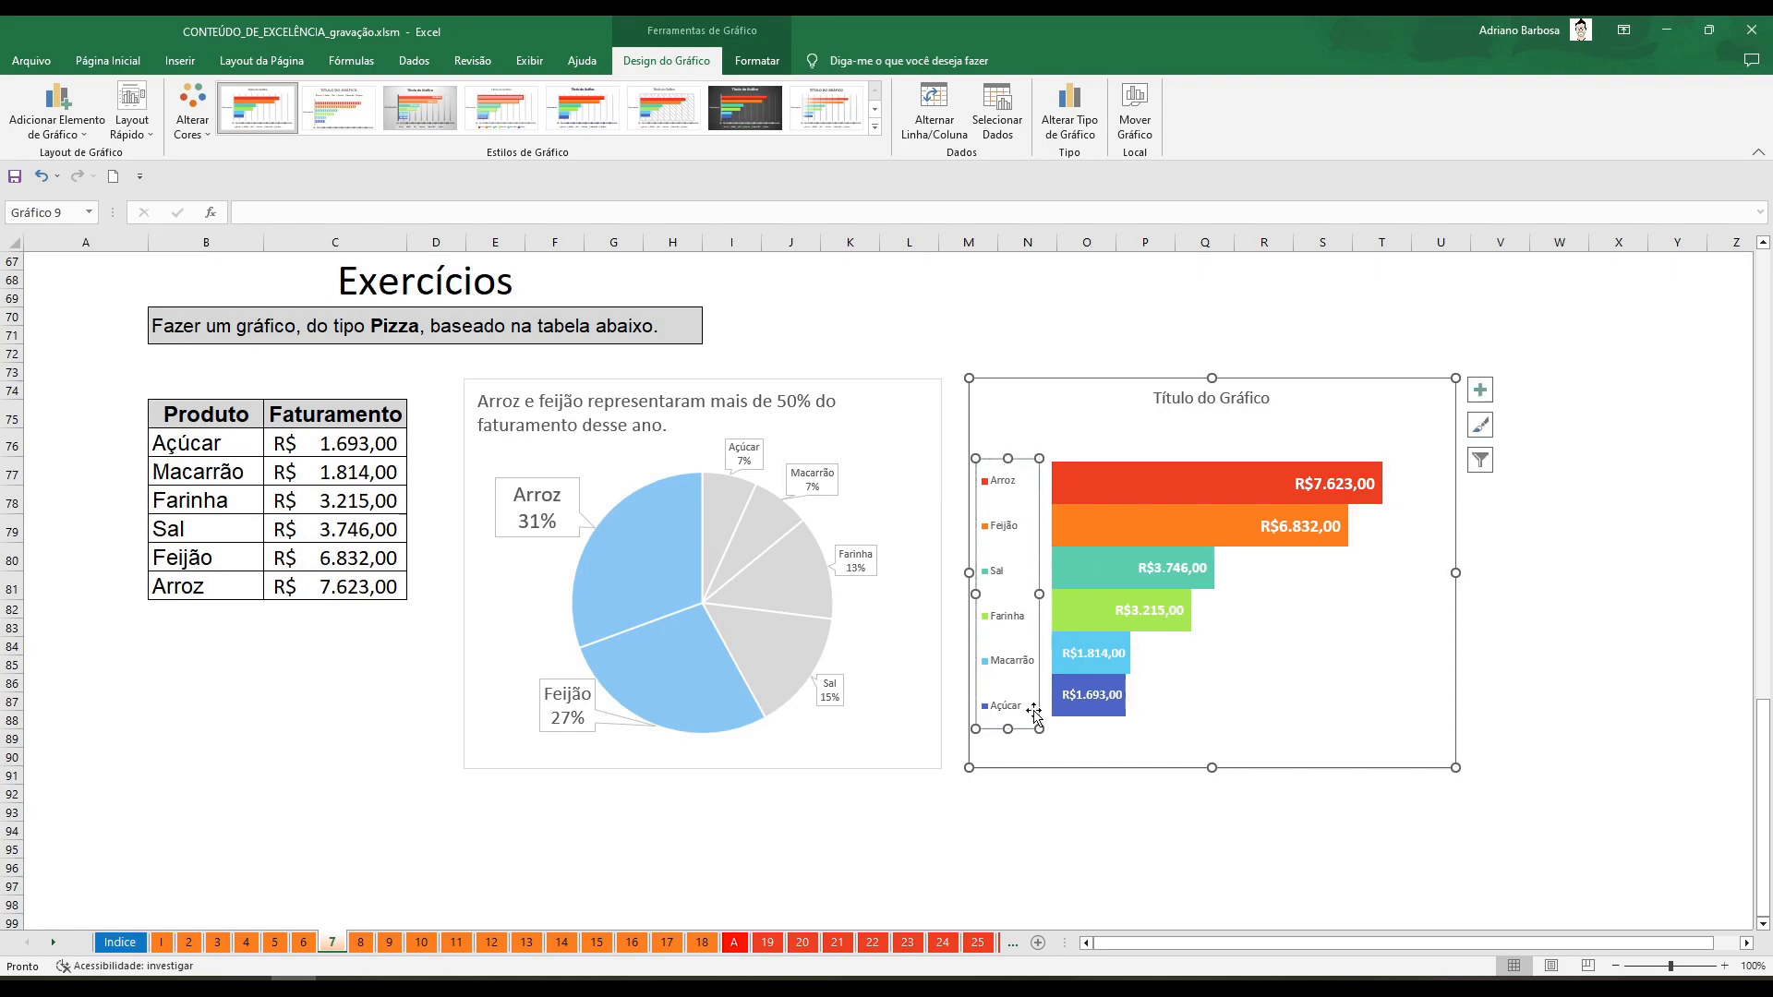
{"action": "left_click_drag", "start_coordinate": [1011, 726], "coordinate": [1011, 724]}
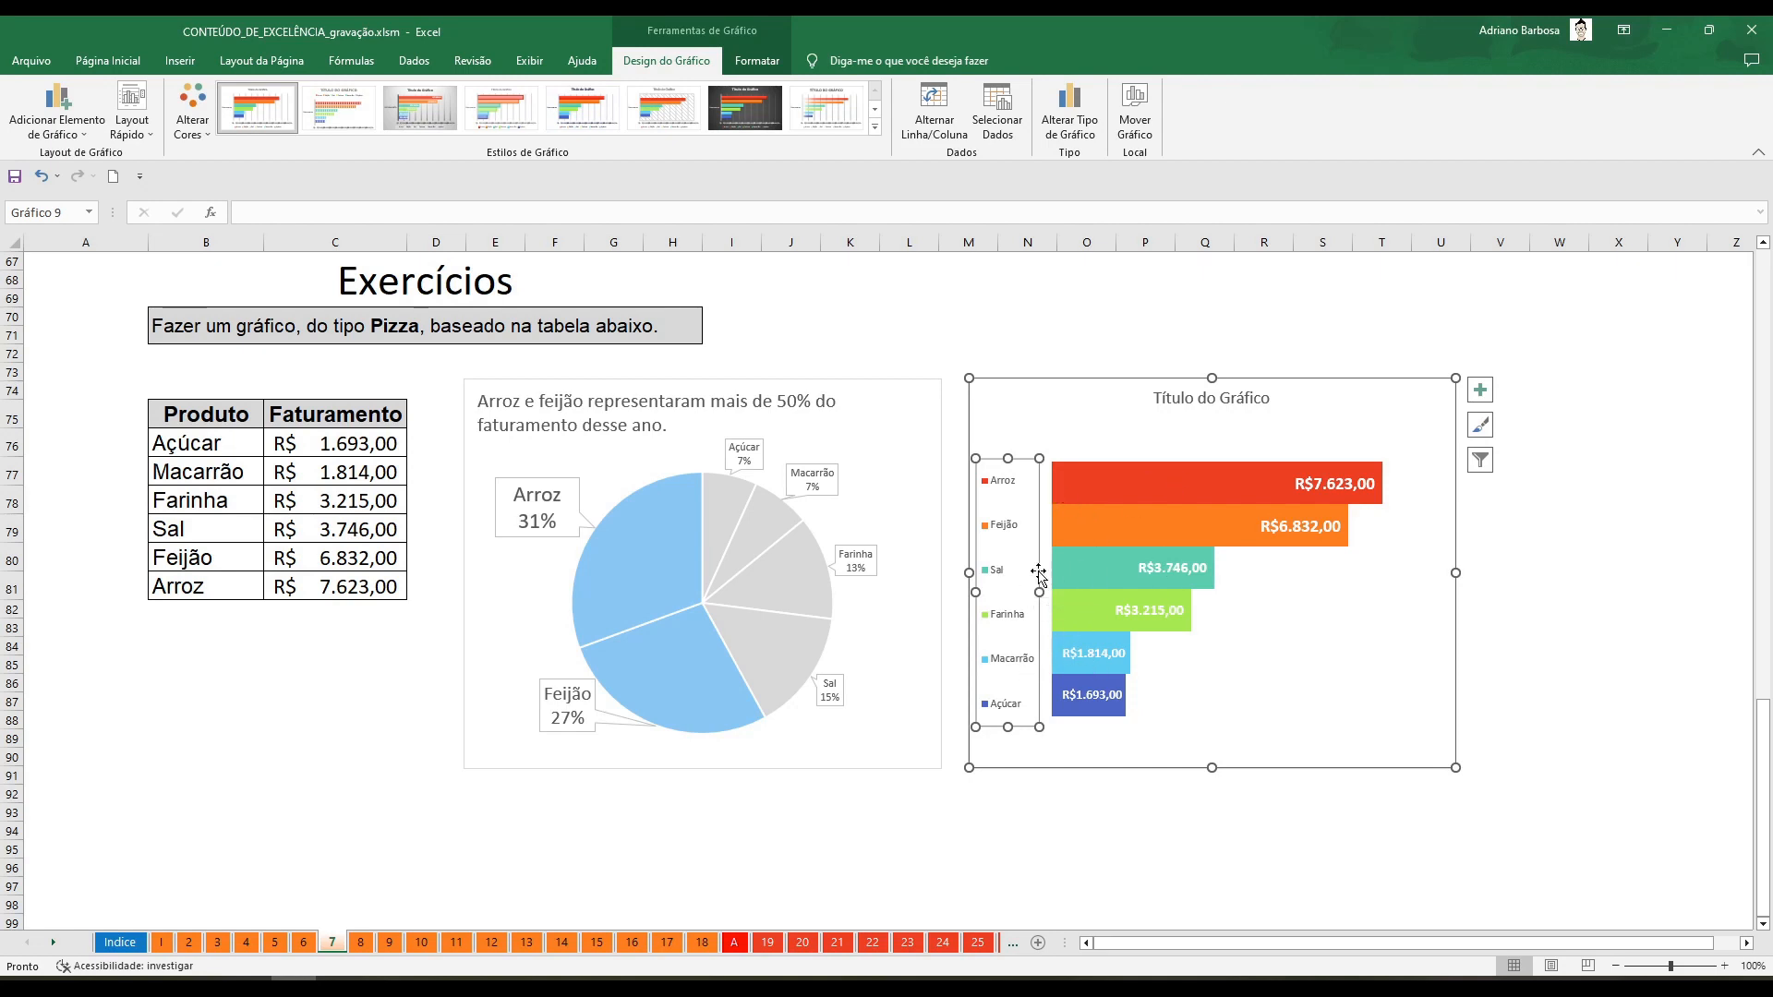
{"action": "left_click_drag", "start_coordinate": [1039, 592], "coordinate": [1054, 592]}
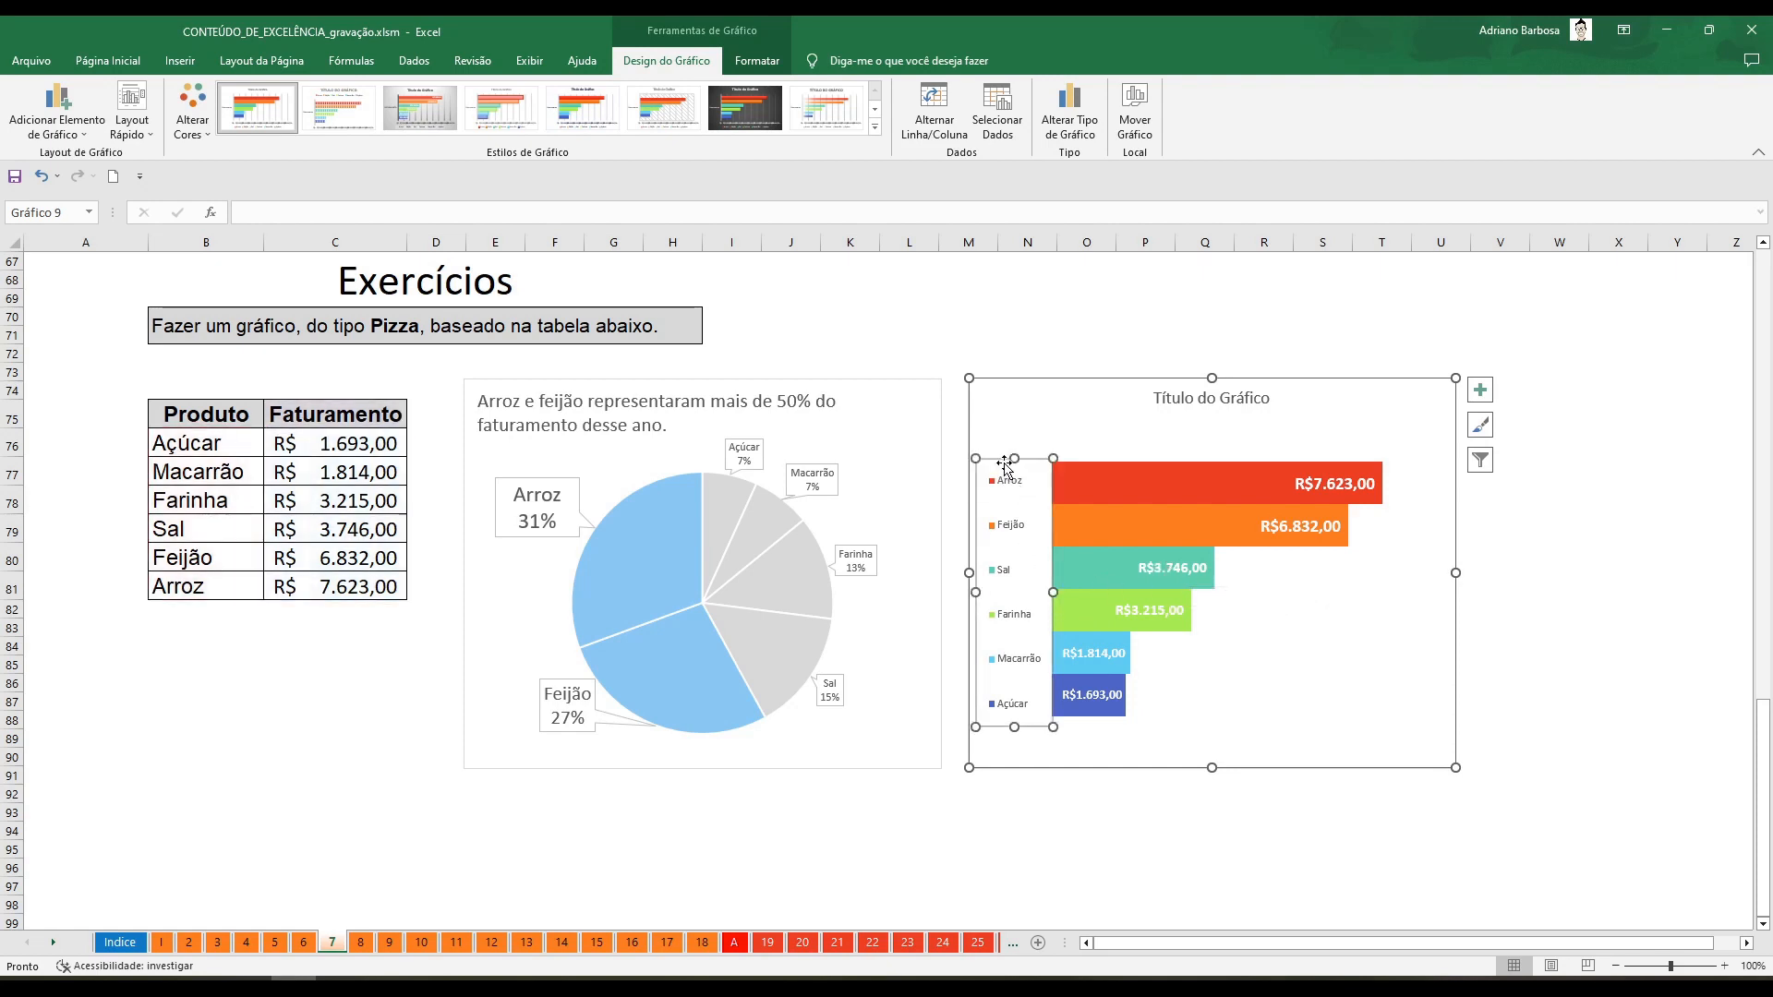
{"action": "left_click", "coordinate": [1078, 521]}
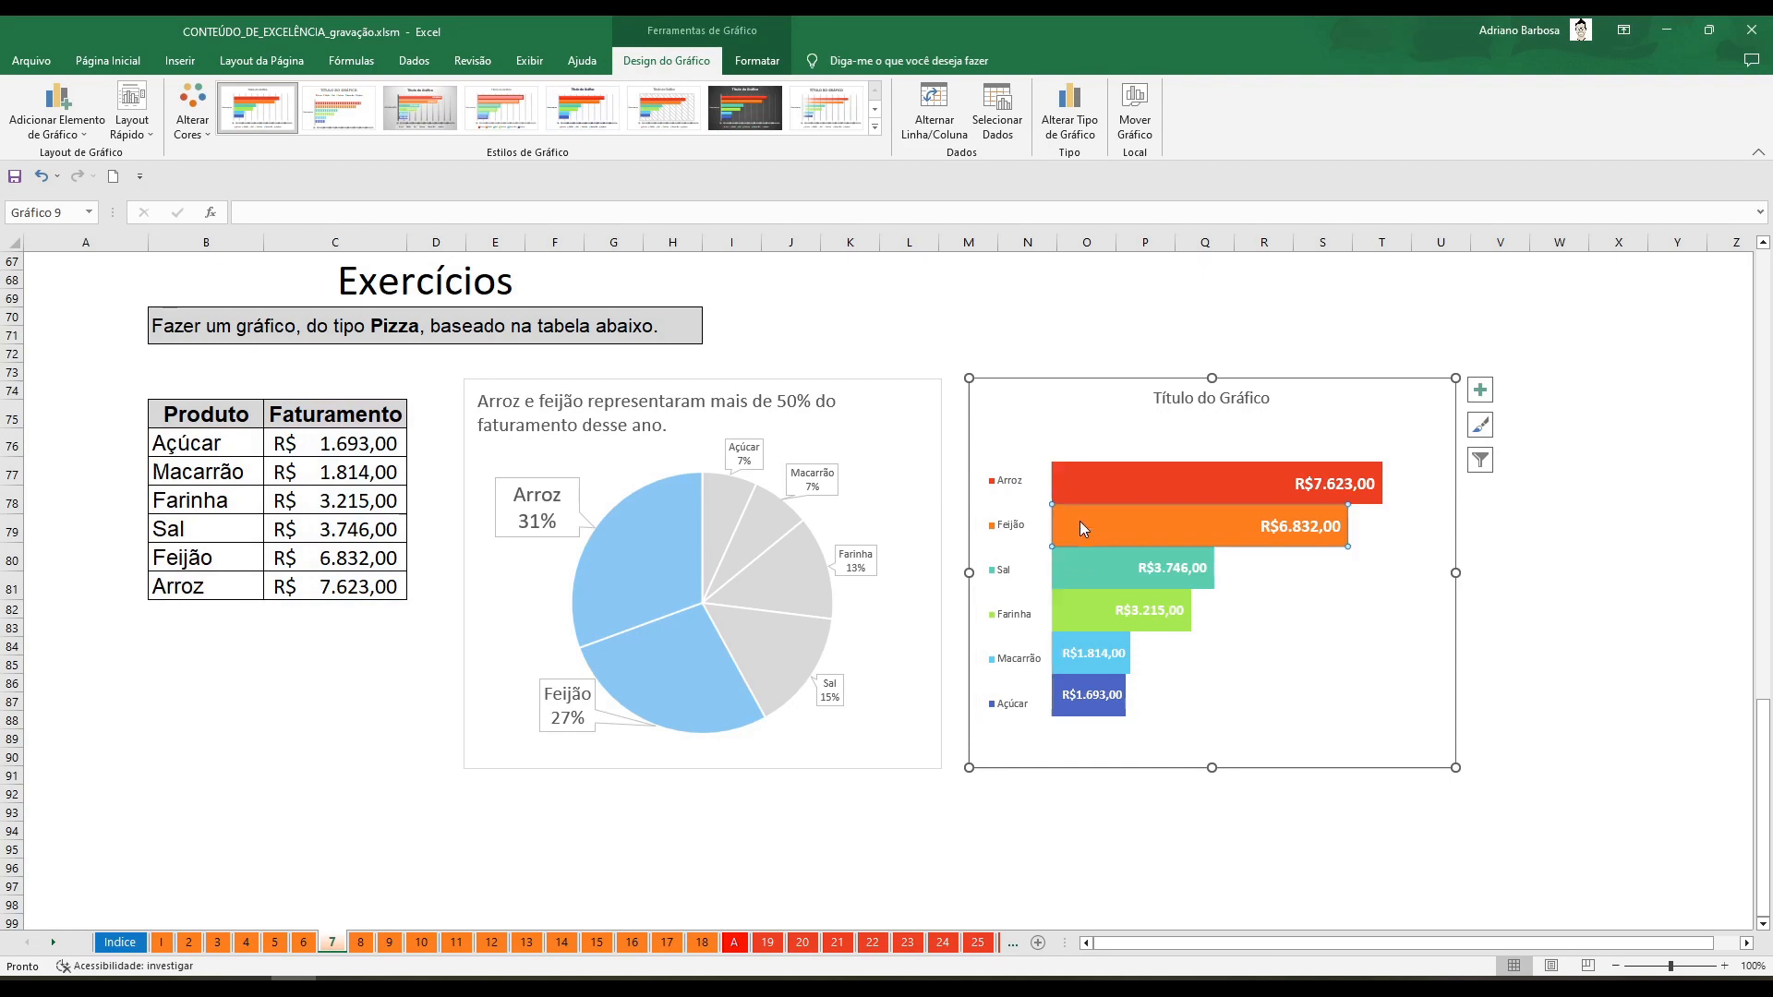
Set the font size of the bar chart's legend to 10,5
{"action": "left_click", "coordinate": [1039, 448]}
{"action": "left_click", "coordinate": [1028, 471]}
{"action": "left_click", "coordinate": [121, 67]}
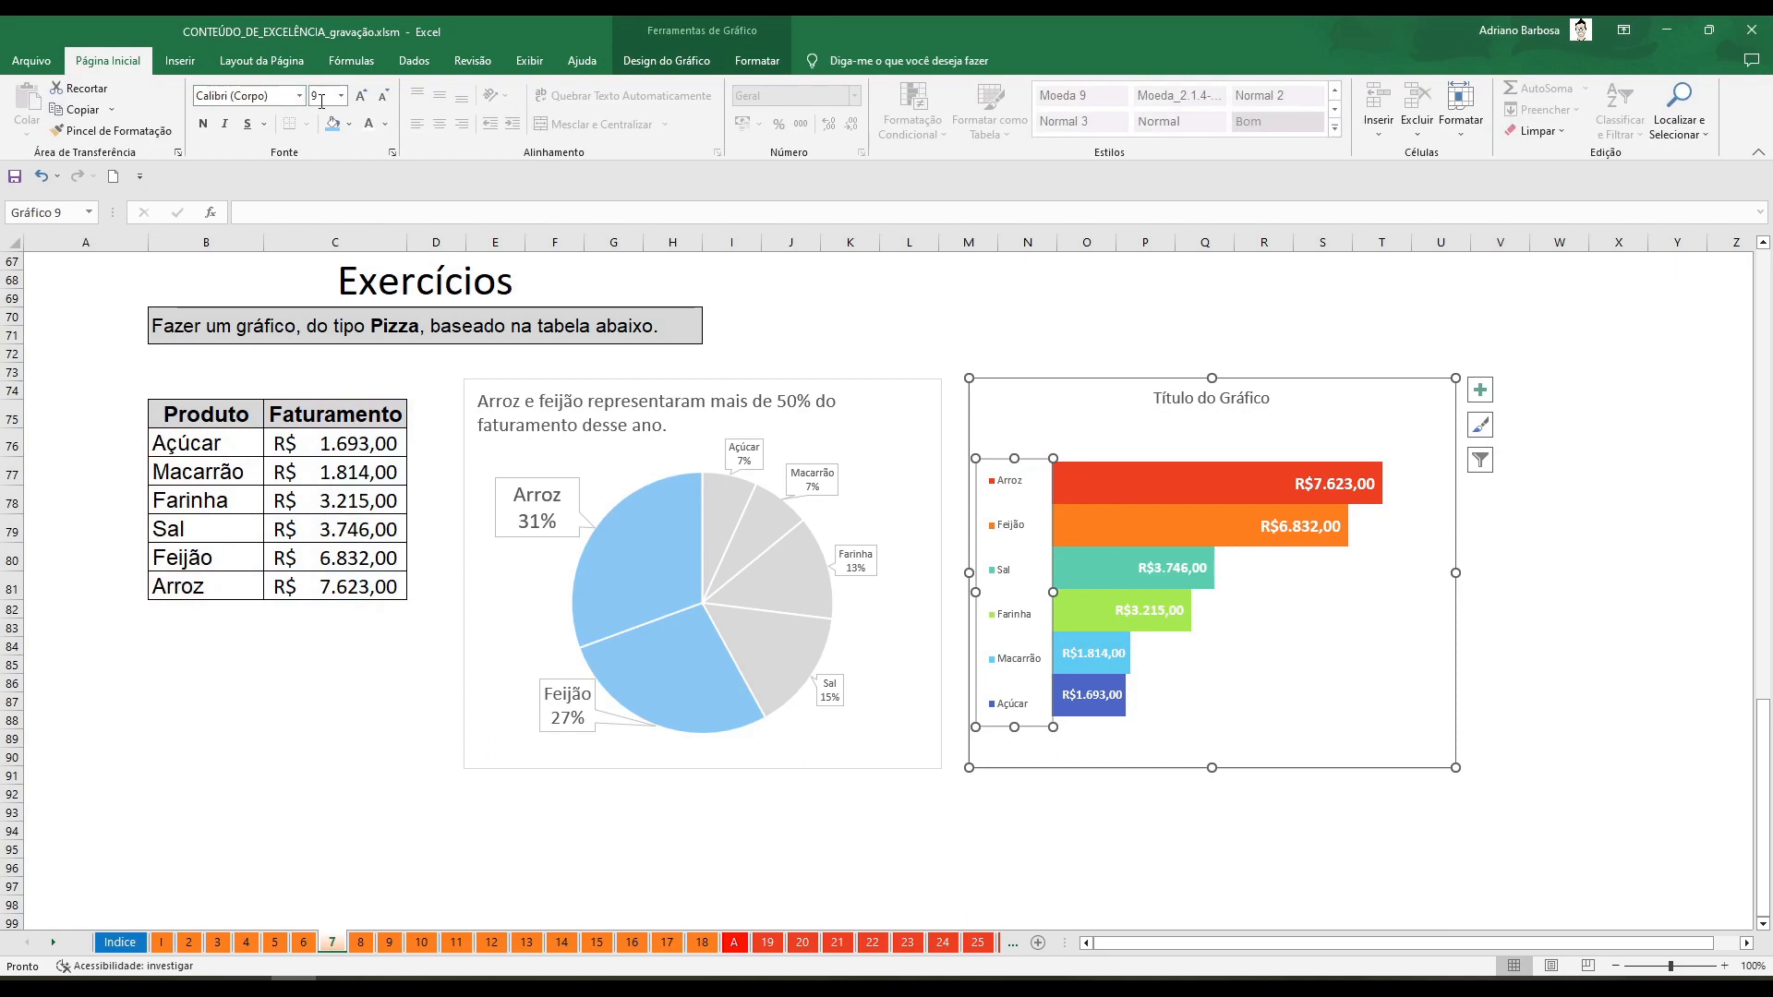
{"action": "left_click", "coordinate": [361, 98]}
{"action": "left_click", "coordinate": [361, 98]}
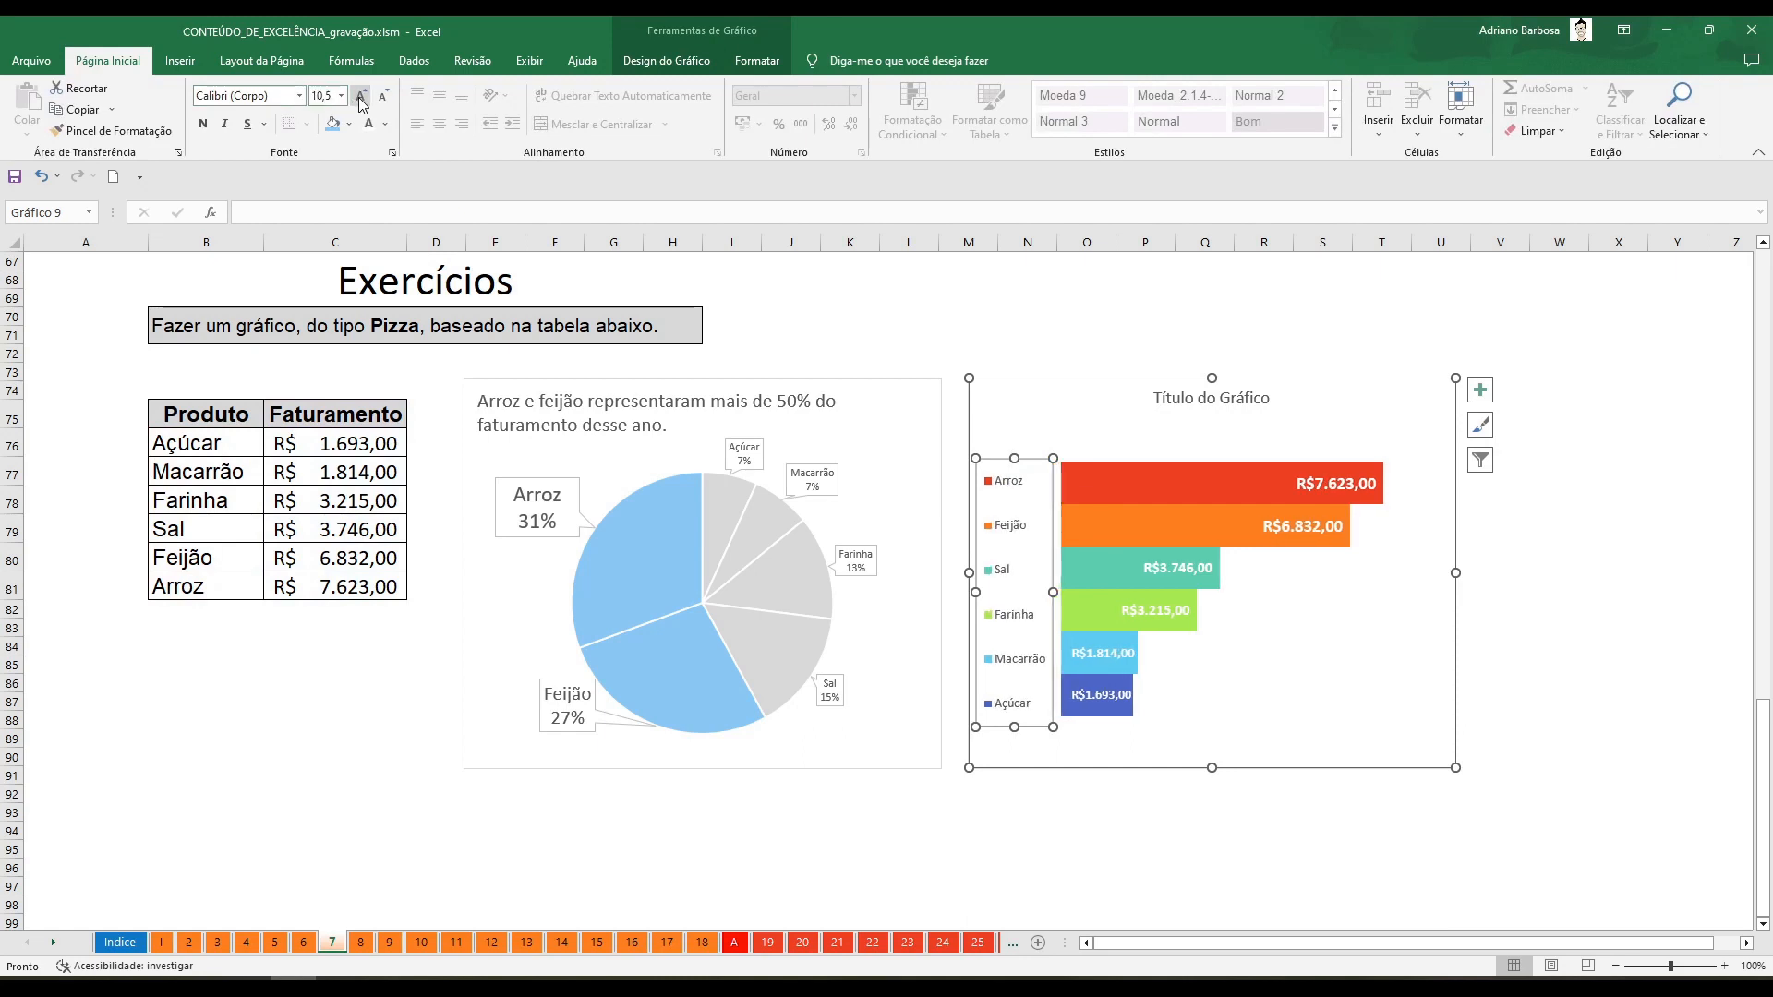
{"action": "left_click", "coordinate": [361, 98]}
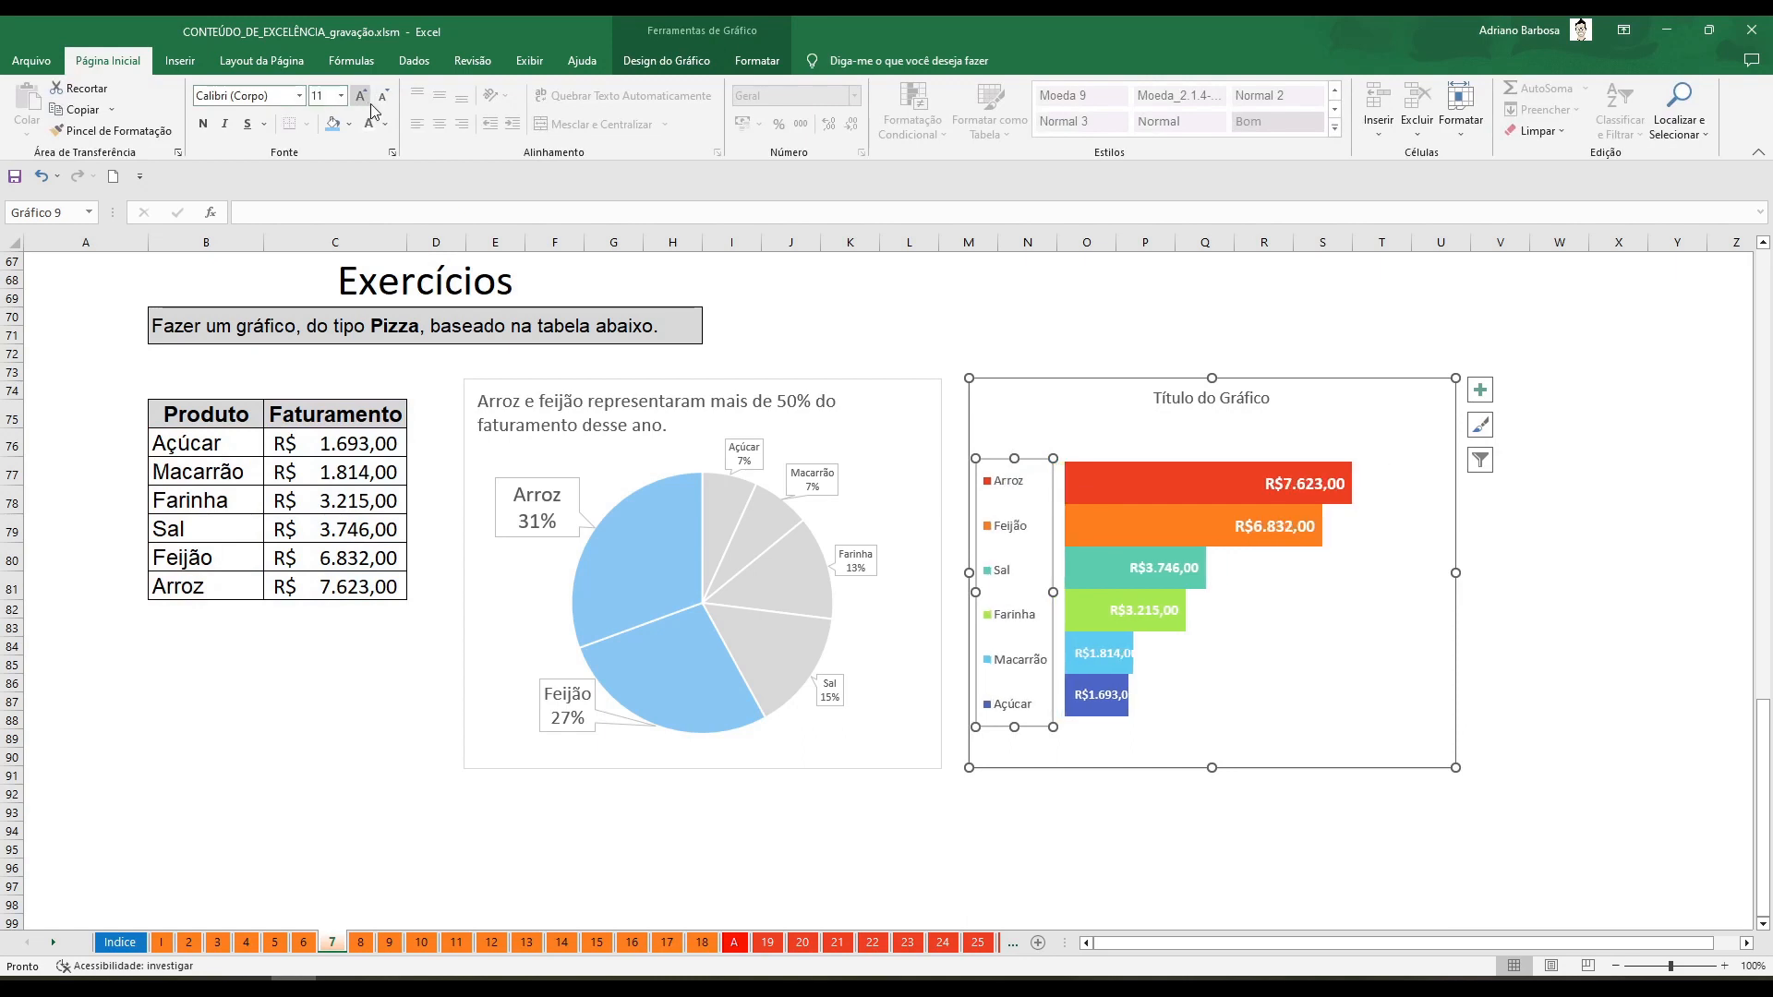
{"action": "left_click", "coordinate": [380, 97]}
{"action": "left_click", "coordinate": [380, 97]}
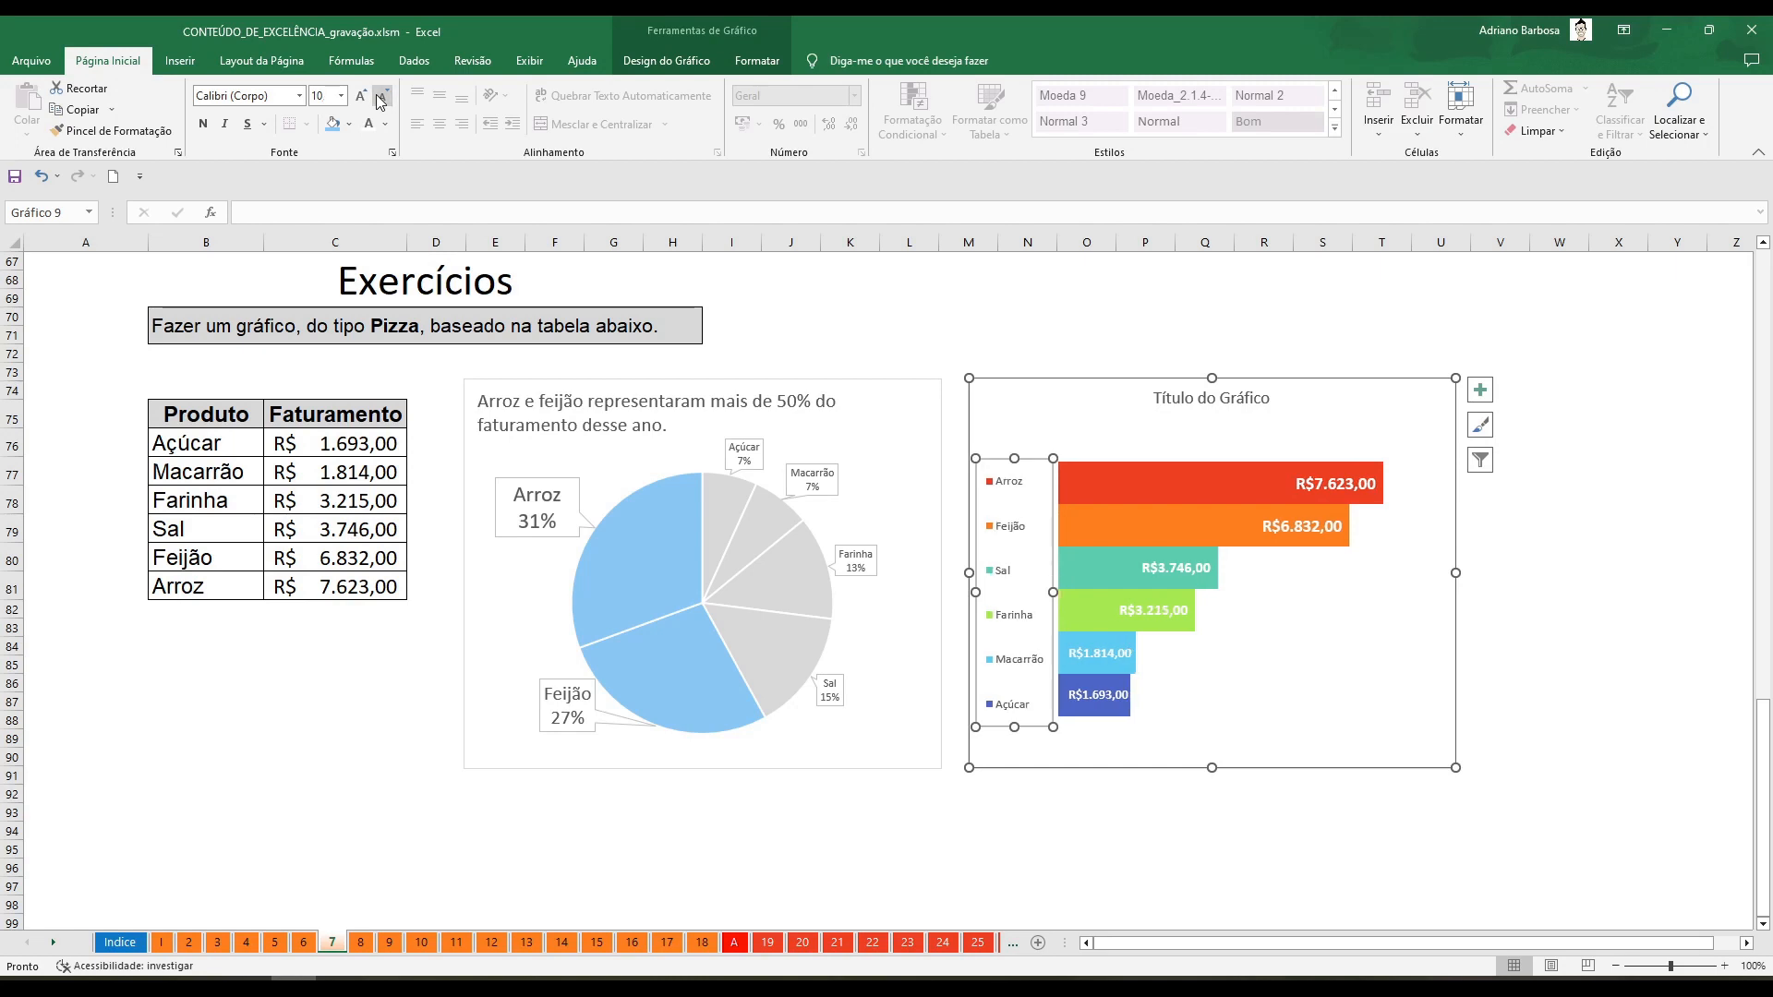
{"action": "left_click", "coordinate": [361, 97]}
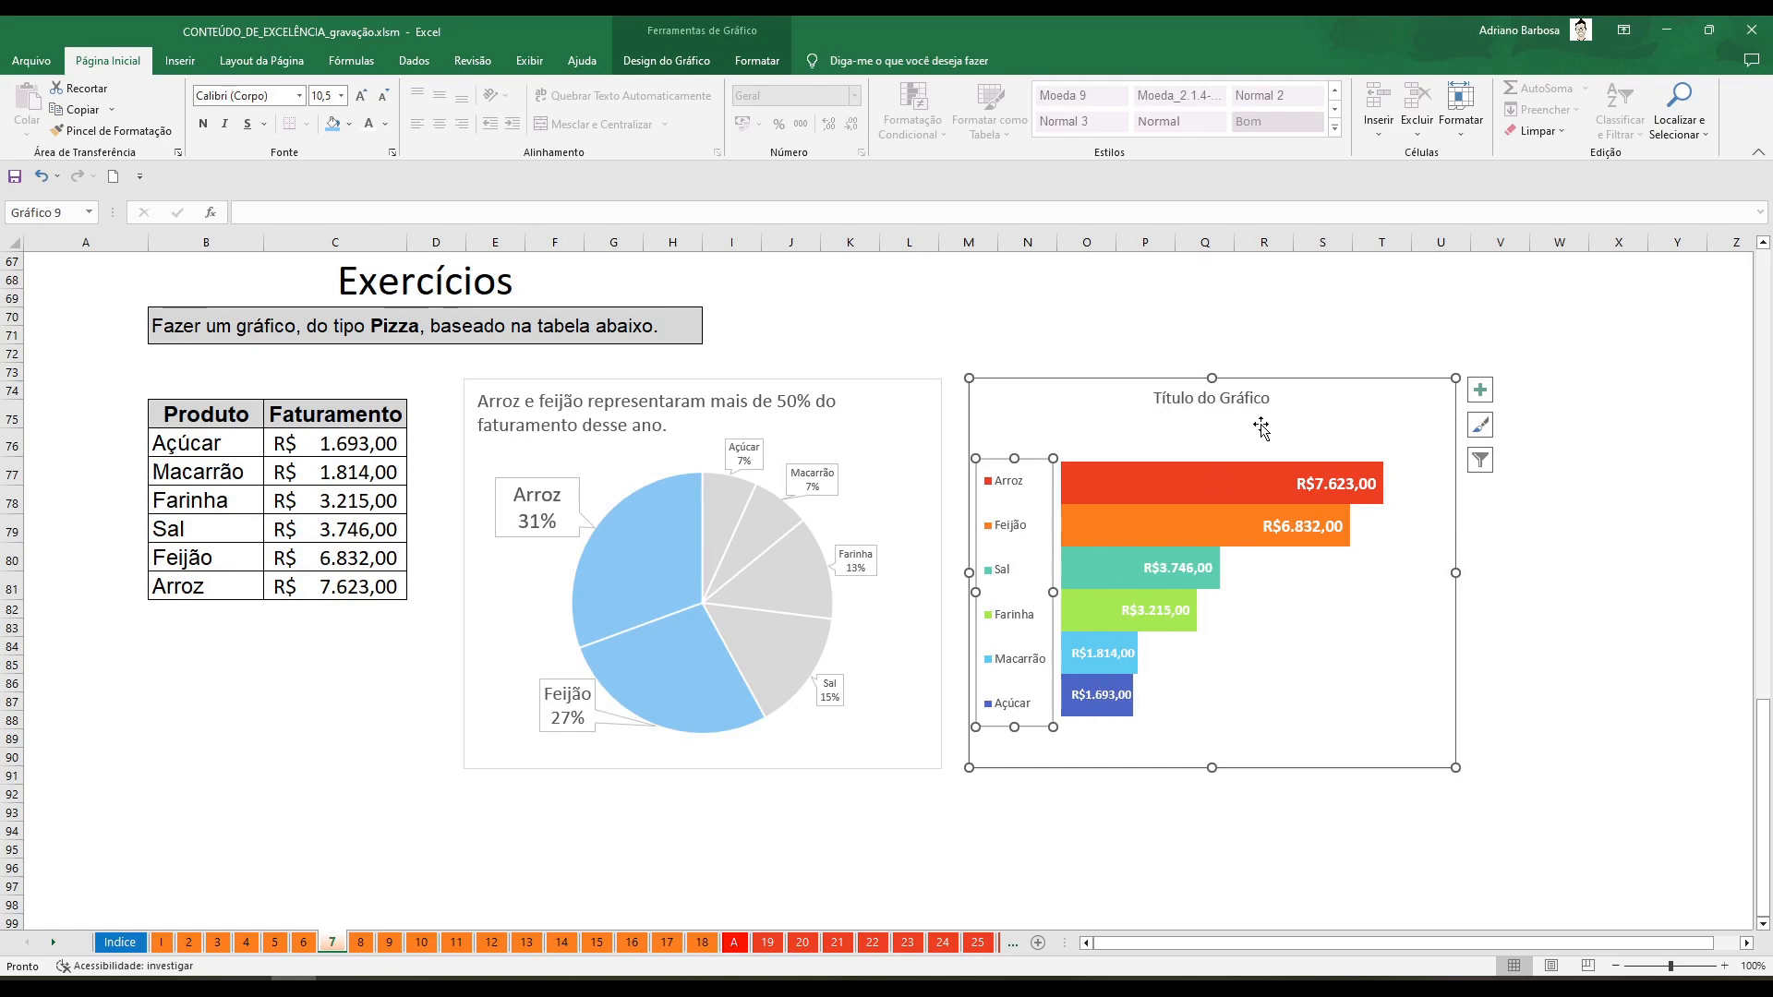
Move the bar chart's title to the chart's upper-left corner and replace its text with "Distribuição do faturamento por itens"
{"action": "left_click", "coordinate": [1228, 407]}
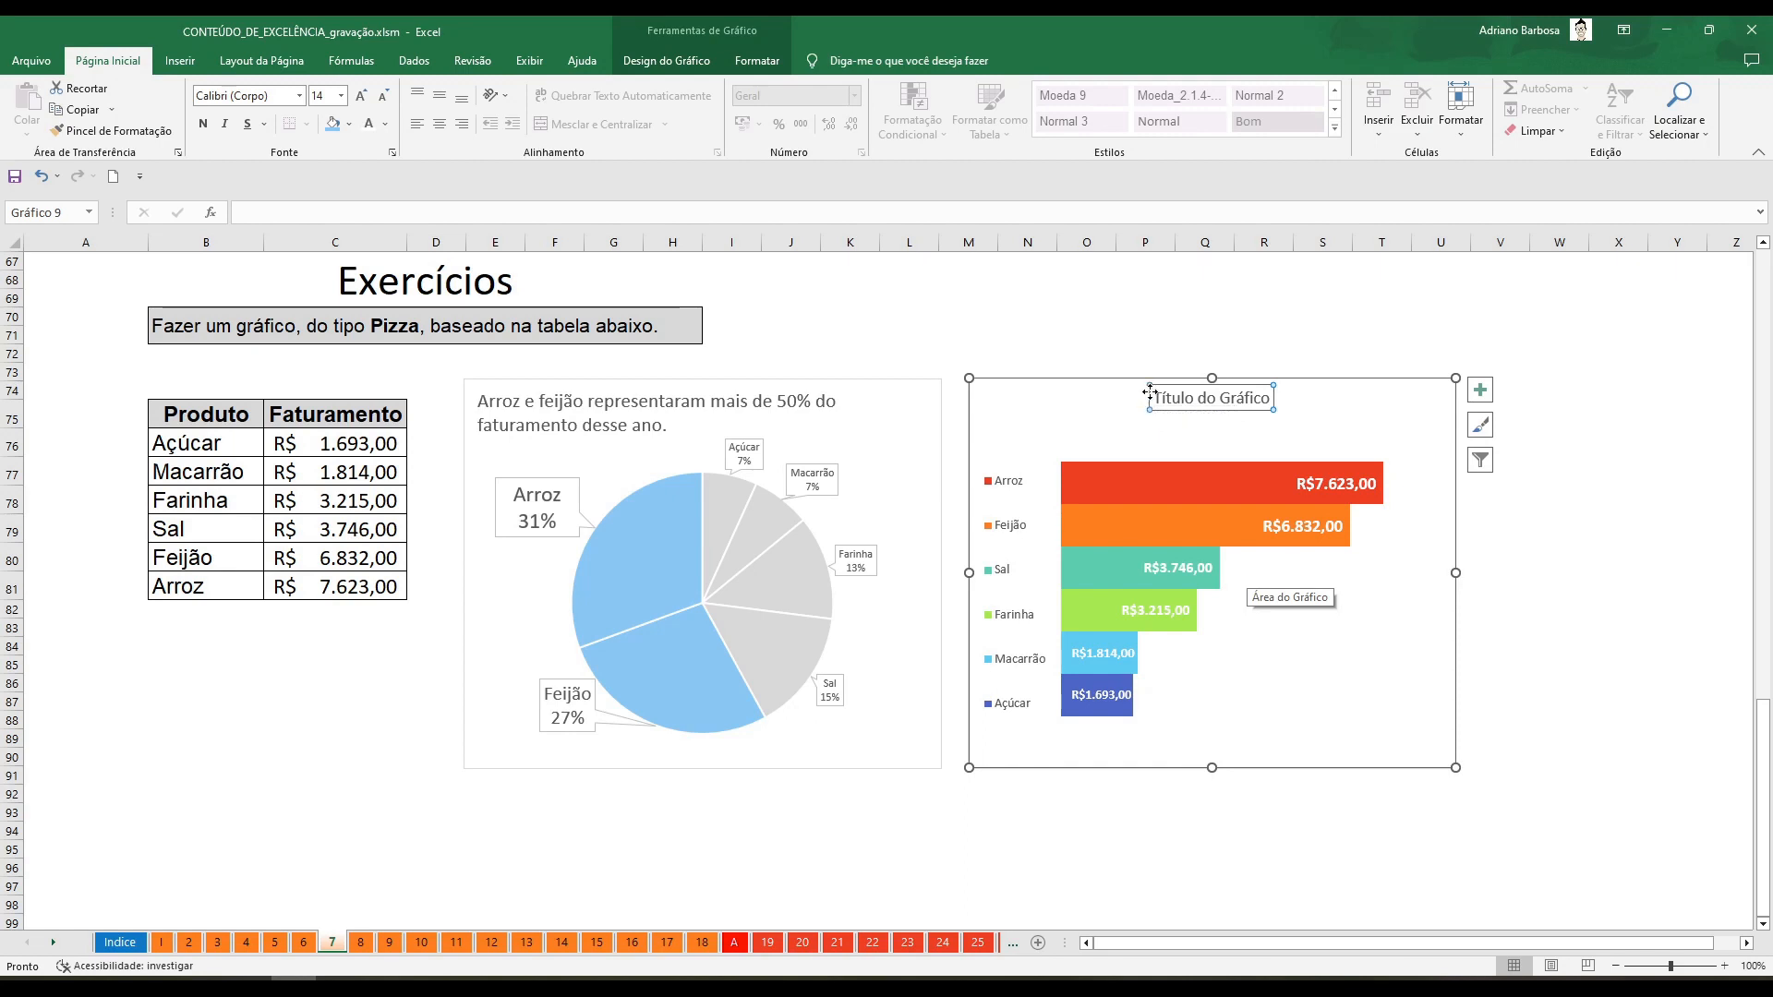
{"action": "left_click_drag", "start_coordinate": [1148, 397], "coordinate": [980, 398]}
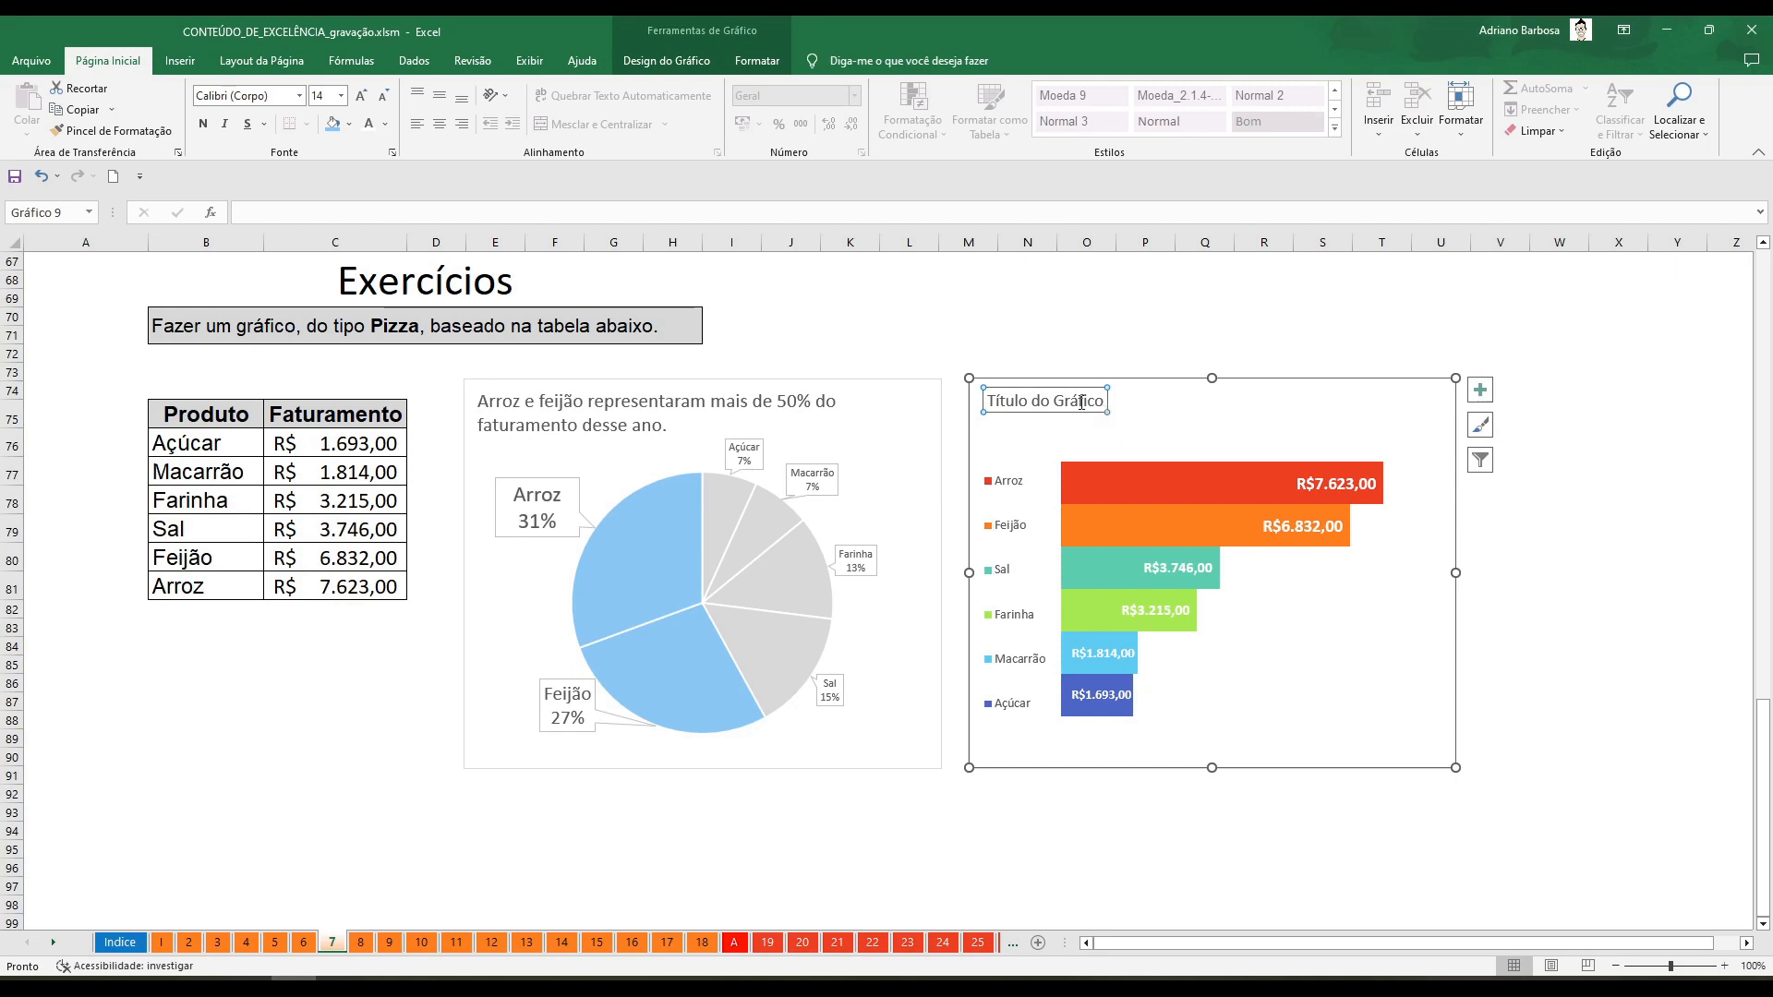
{"action": "double_click", "coordinate": [1081, 404]}
{"action": "key", "text": "BackSpace"}
{"action": "key", "text": "BackSpace"}
{"action": "key", "text": "BackSpace"}
{"action": "key", "text": "BackSpace"}
{"action": "key", "text": "BackSpace"}
{"action": "key", "text": "BackSpace"}
{"action": "key", "text": "BackSpace"}
{"action": "key", "text": "BackSpace"}
{"action": "key", "text": "BackSpace"}
{"action": "key", "text": "BackSpace"}
{"action": "key", "text": "BackSpace"}
{"action": "type", "text": "Distribuição"}
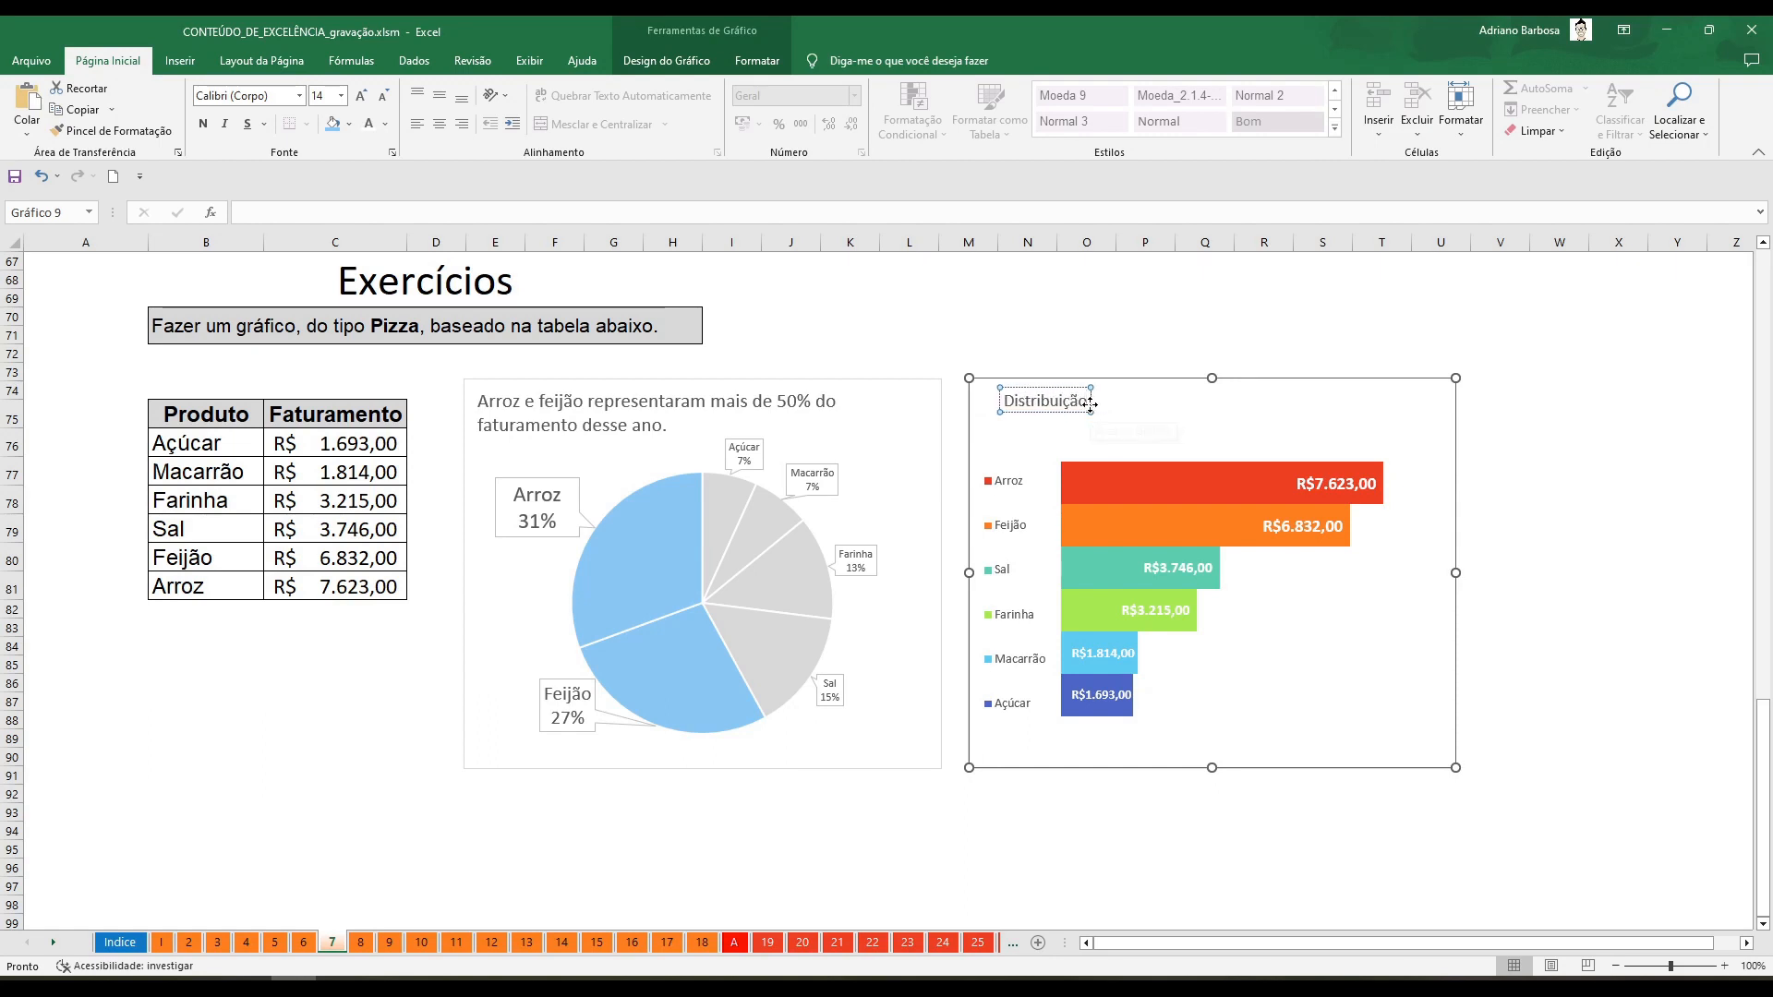
{"action": "type", "text": " do faturamento por i"}
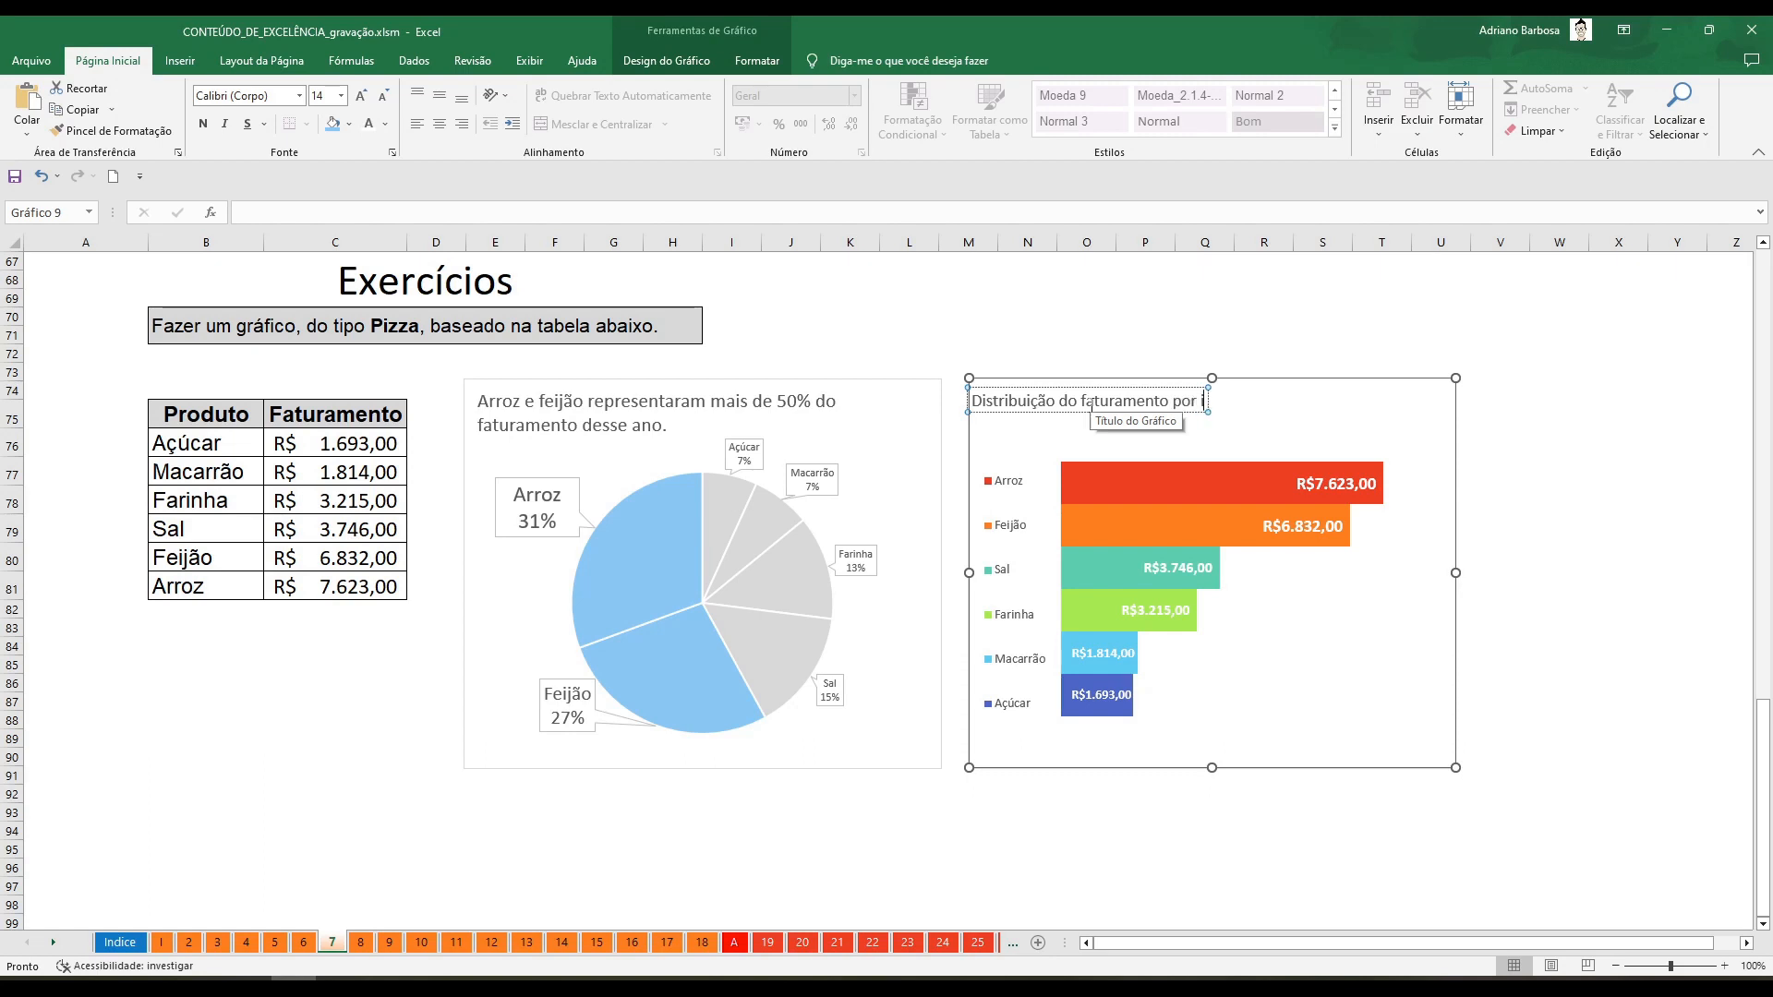
{"action": "type", "text": "tens"}
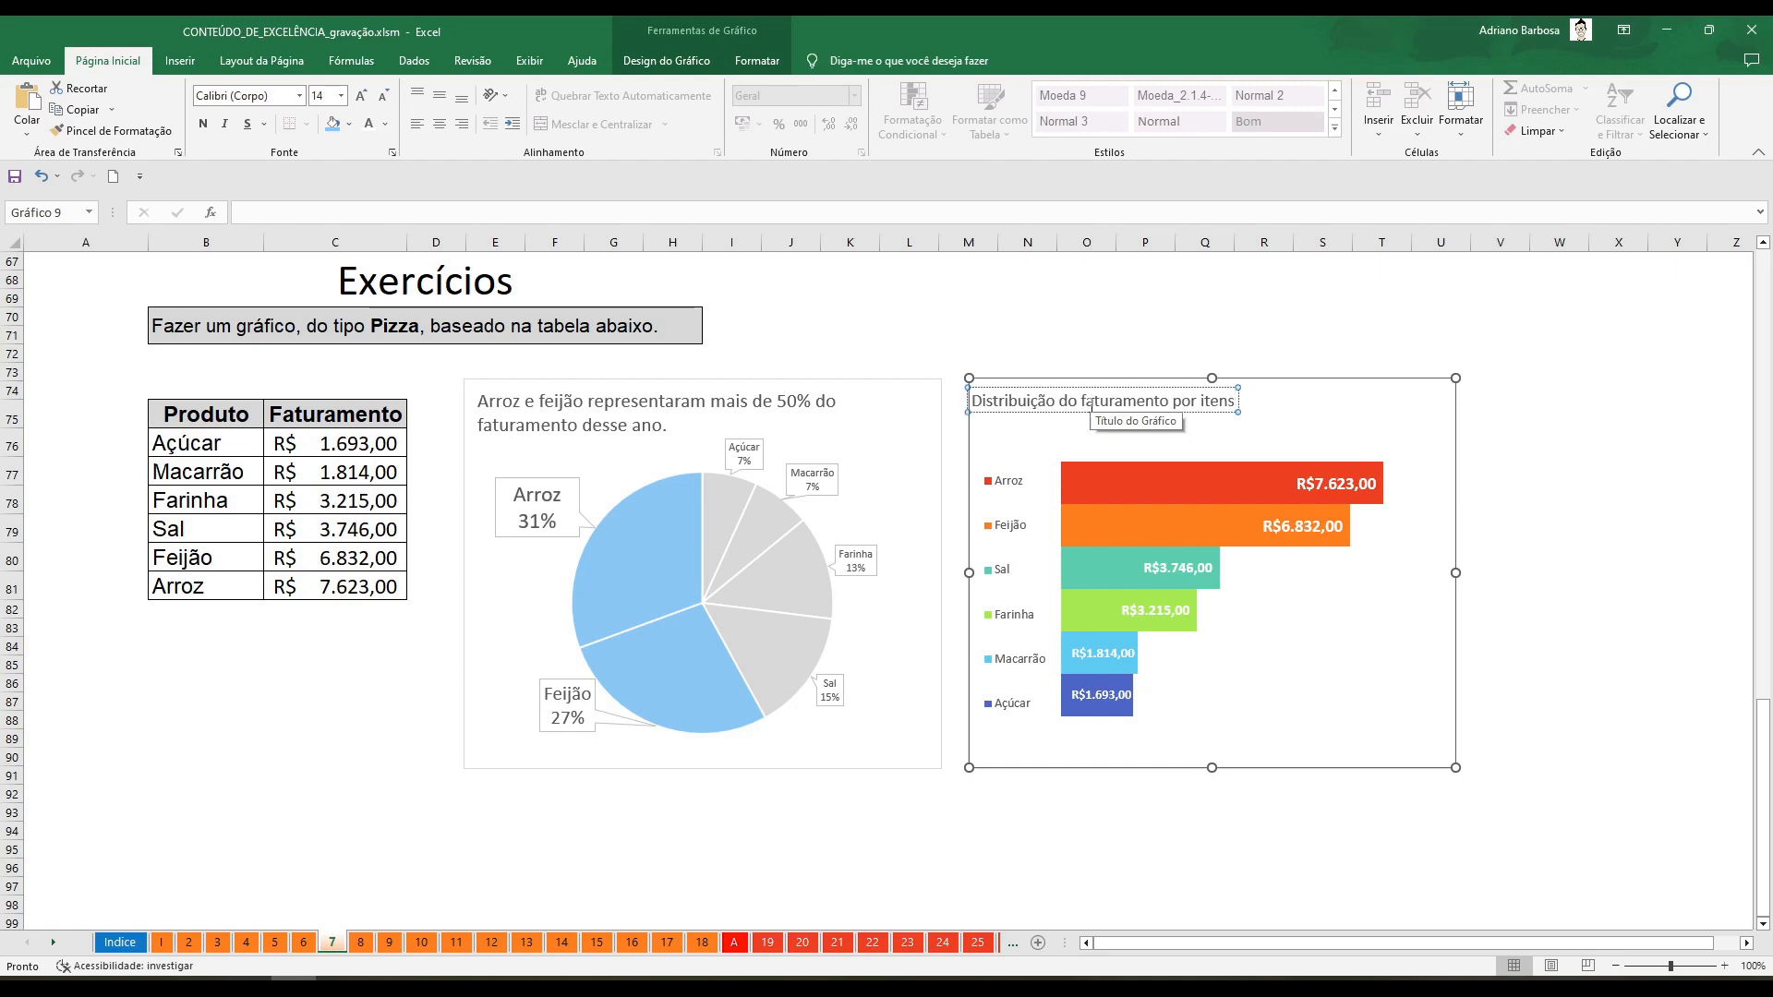
Reposition the bar chart's title so its left edge lines up with the legend entries, and deselect the chart
{"action": "left_click", "coordinate": [1173, 385]}
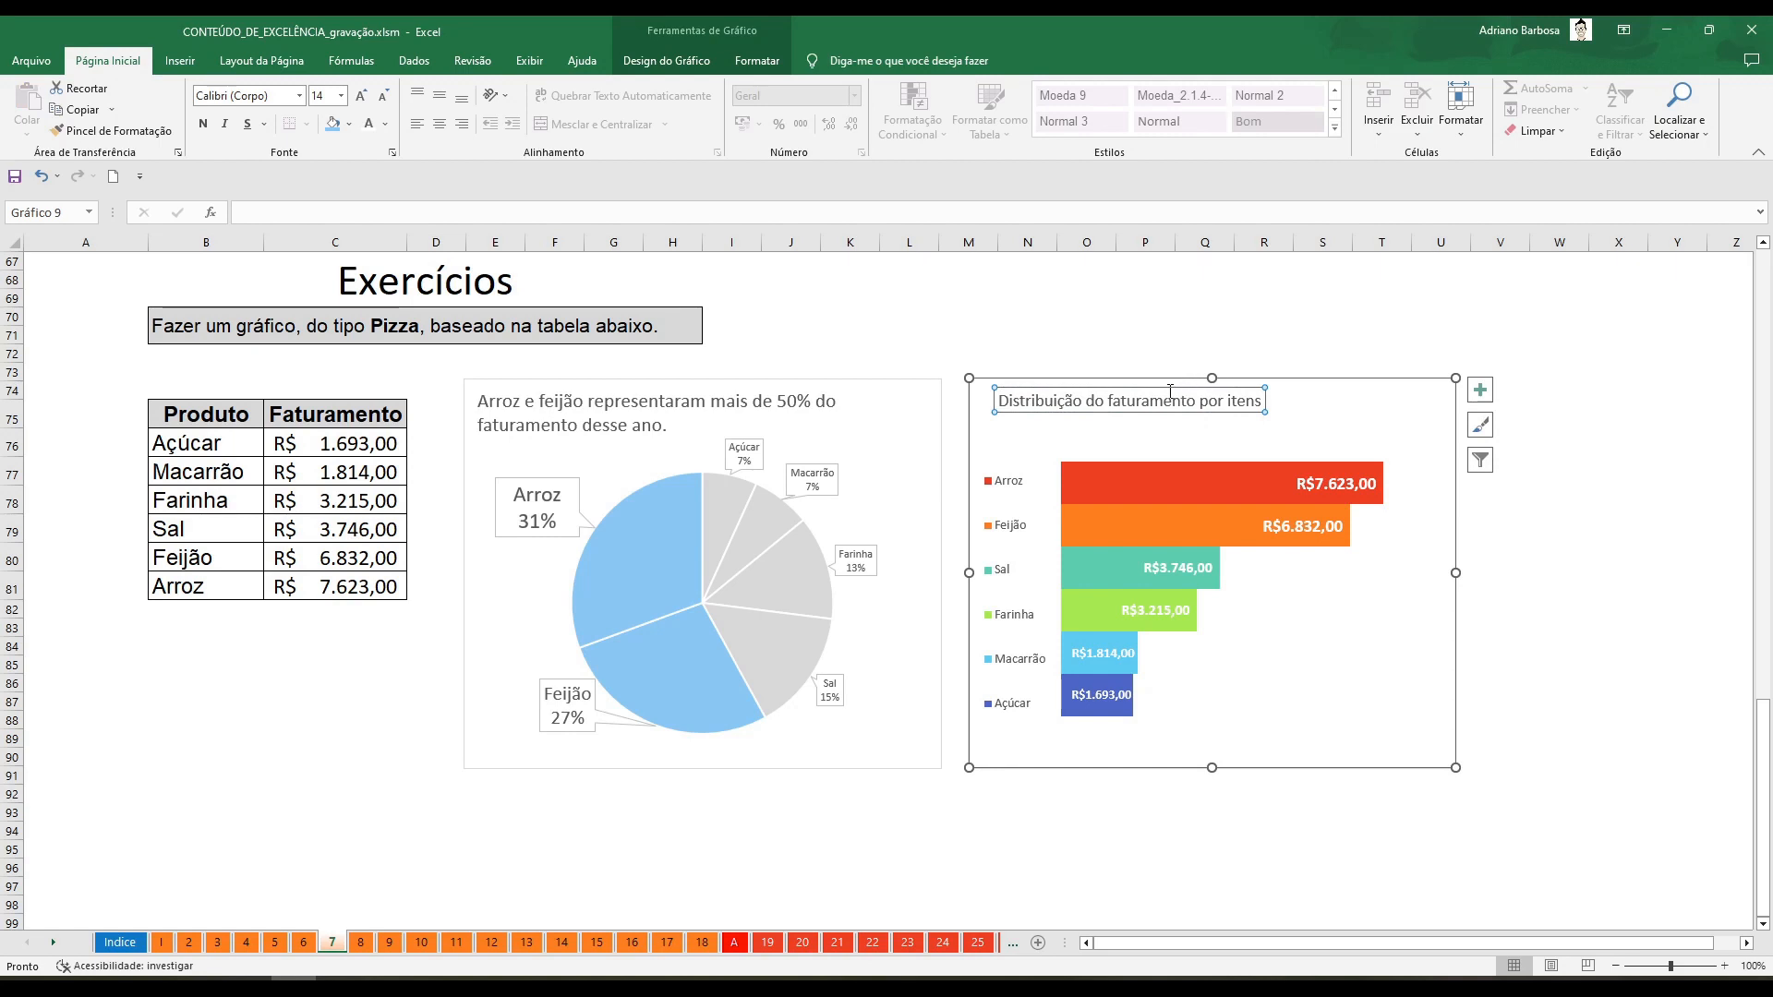
{"action": "left_click_drag", "start_coordinate": [1162, 387], "coordinate": [1152, 391]}
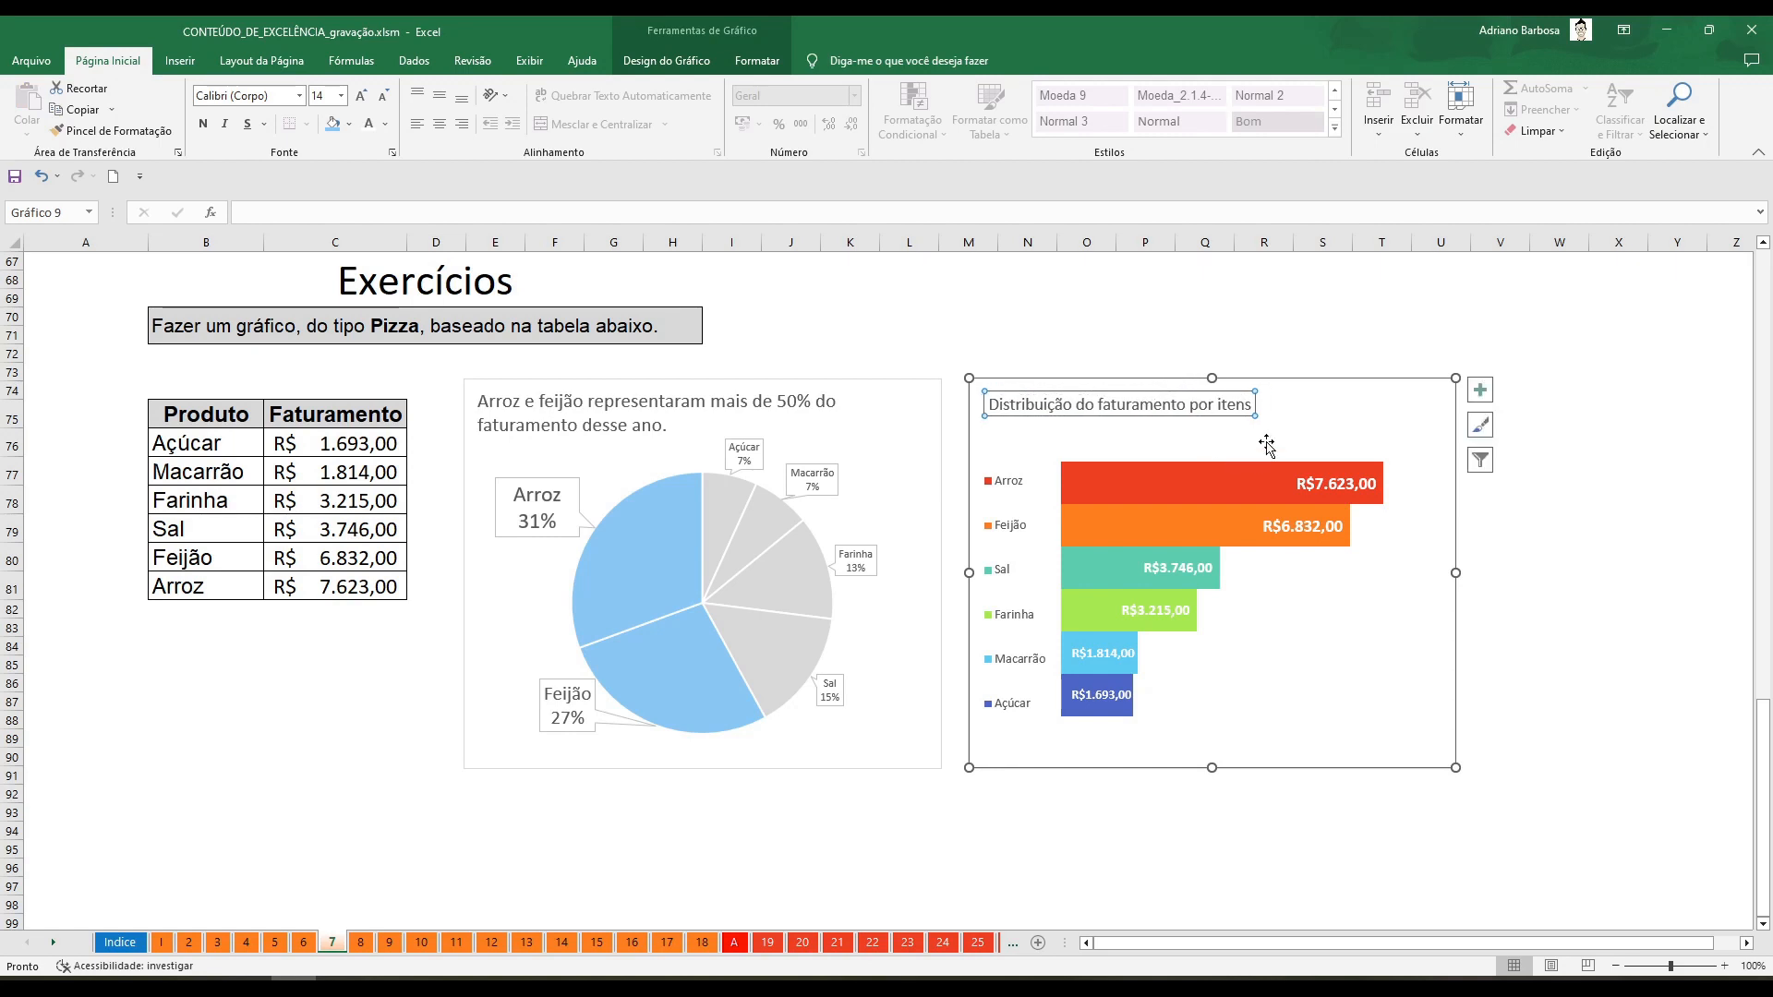
{"action": "left_click", "coordinate": [1242, 415]}
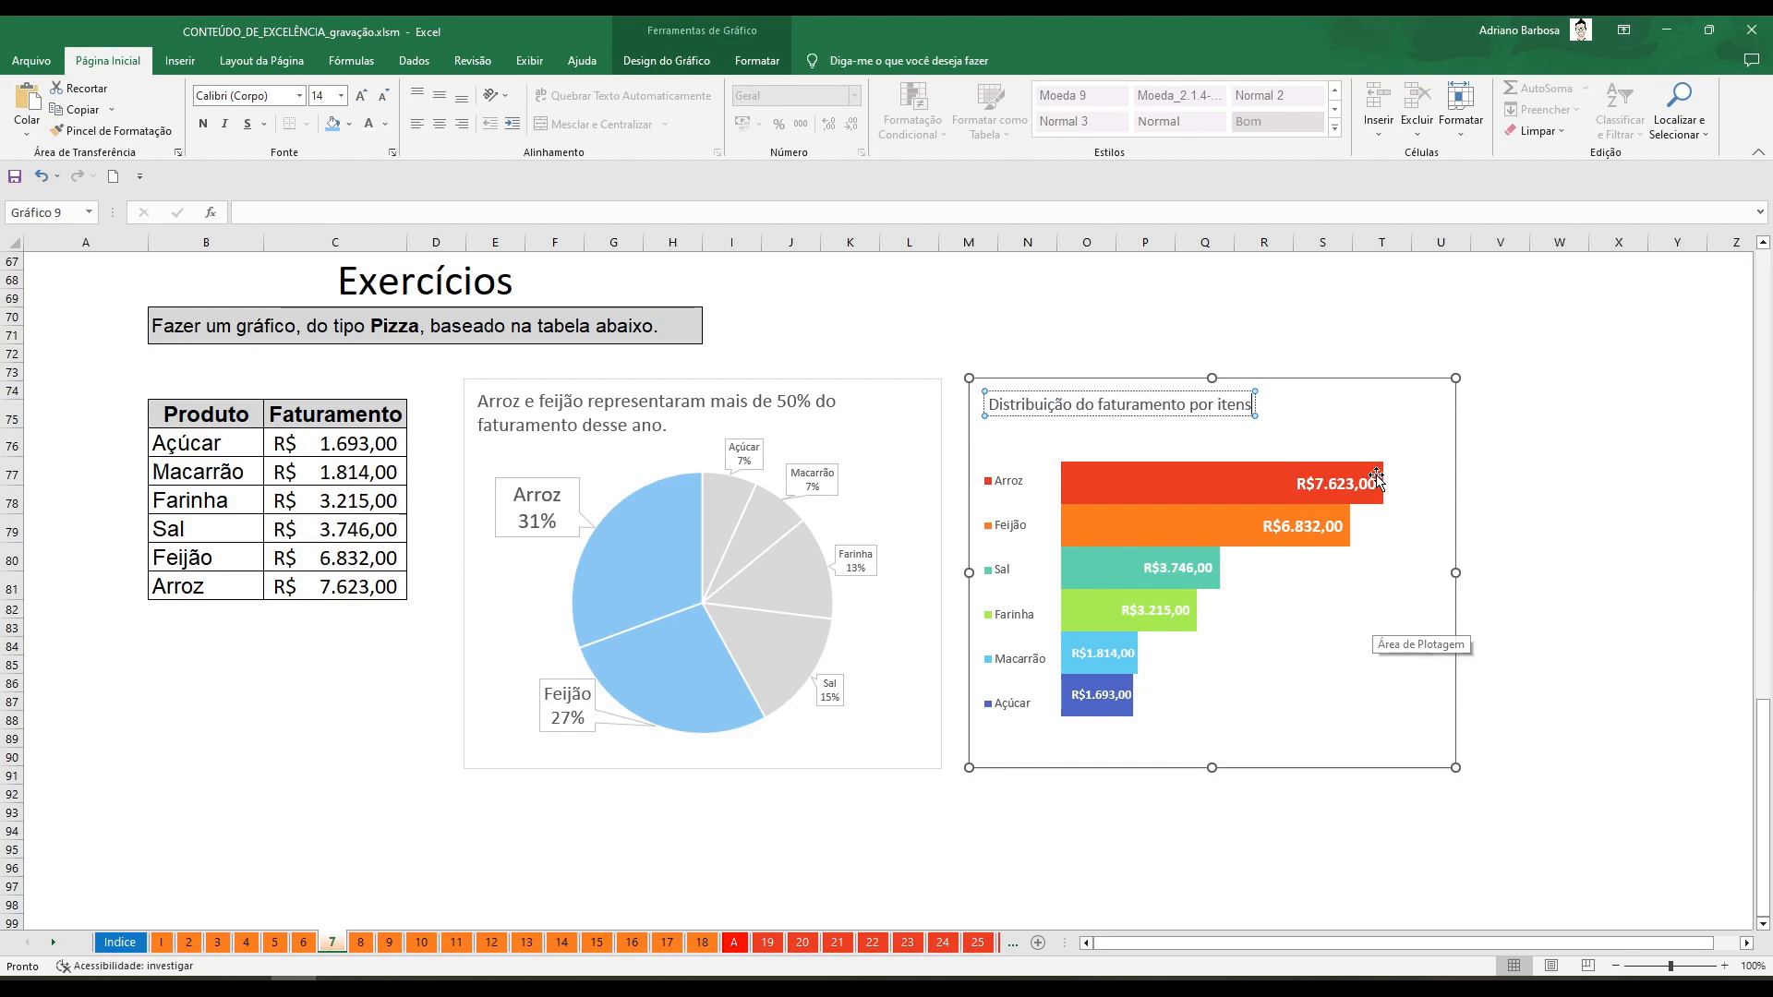
{"action": "left_click", "coordinate": [1372, 620]}
{"action": "left_click", "coordinate": [1618, 469]}
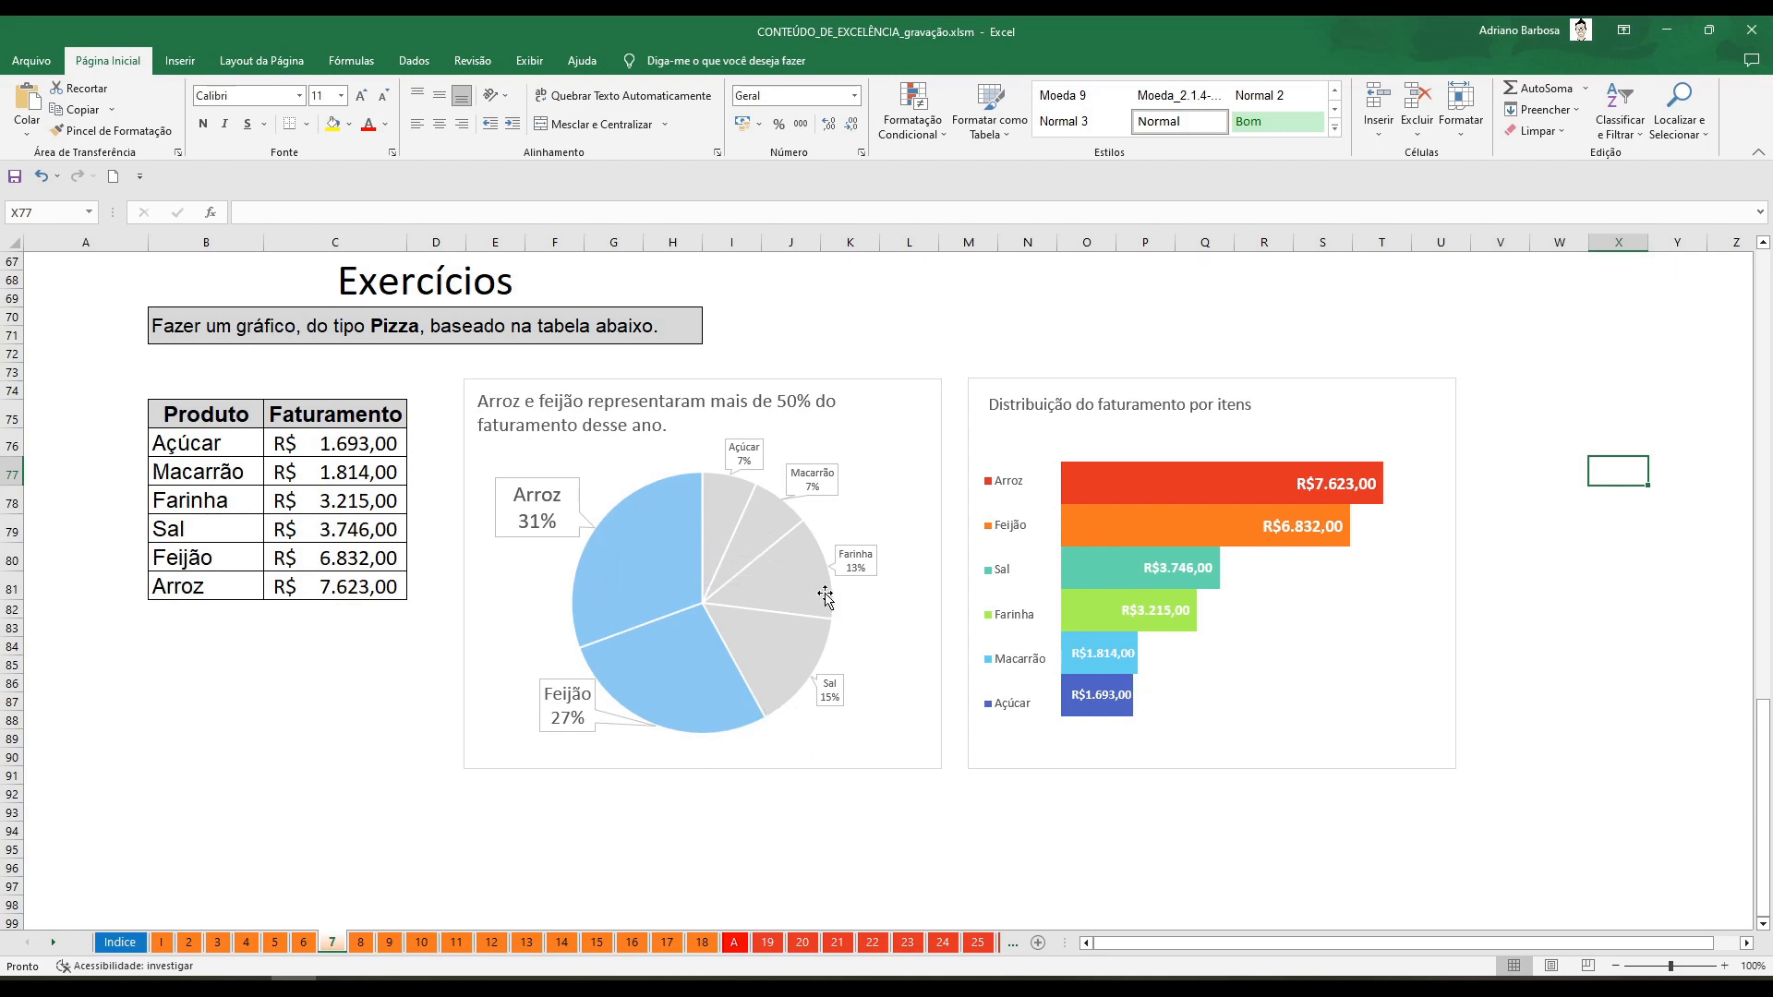
{"action": "mouse_move", "coordinate": [824, 597]}
{"action": "left_click", "coordinate": [1245, 334]}
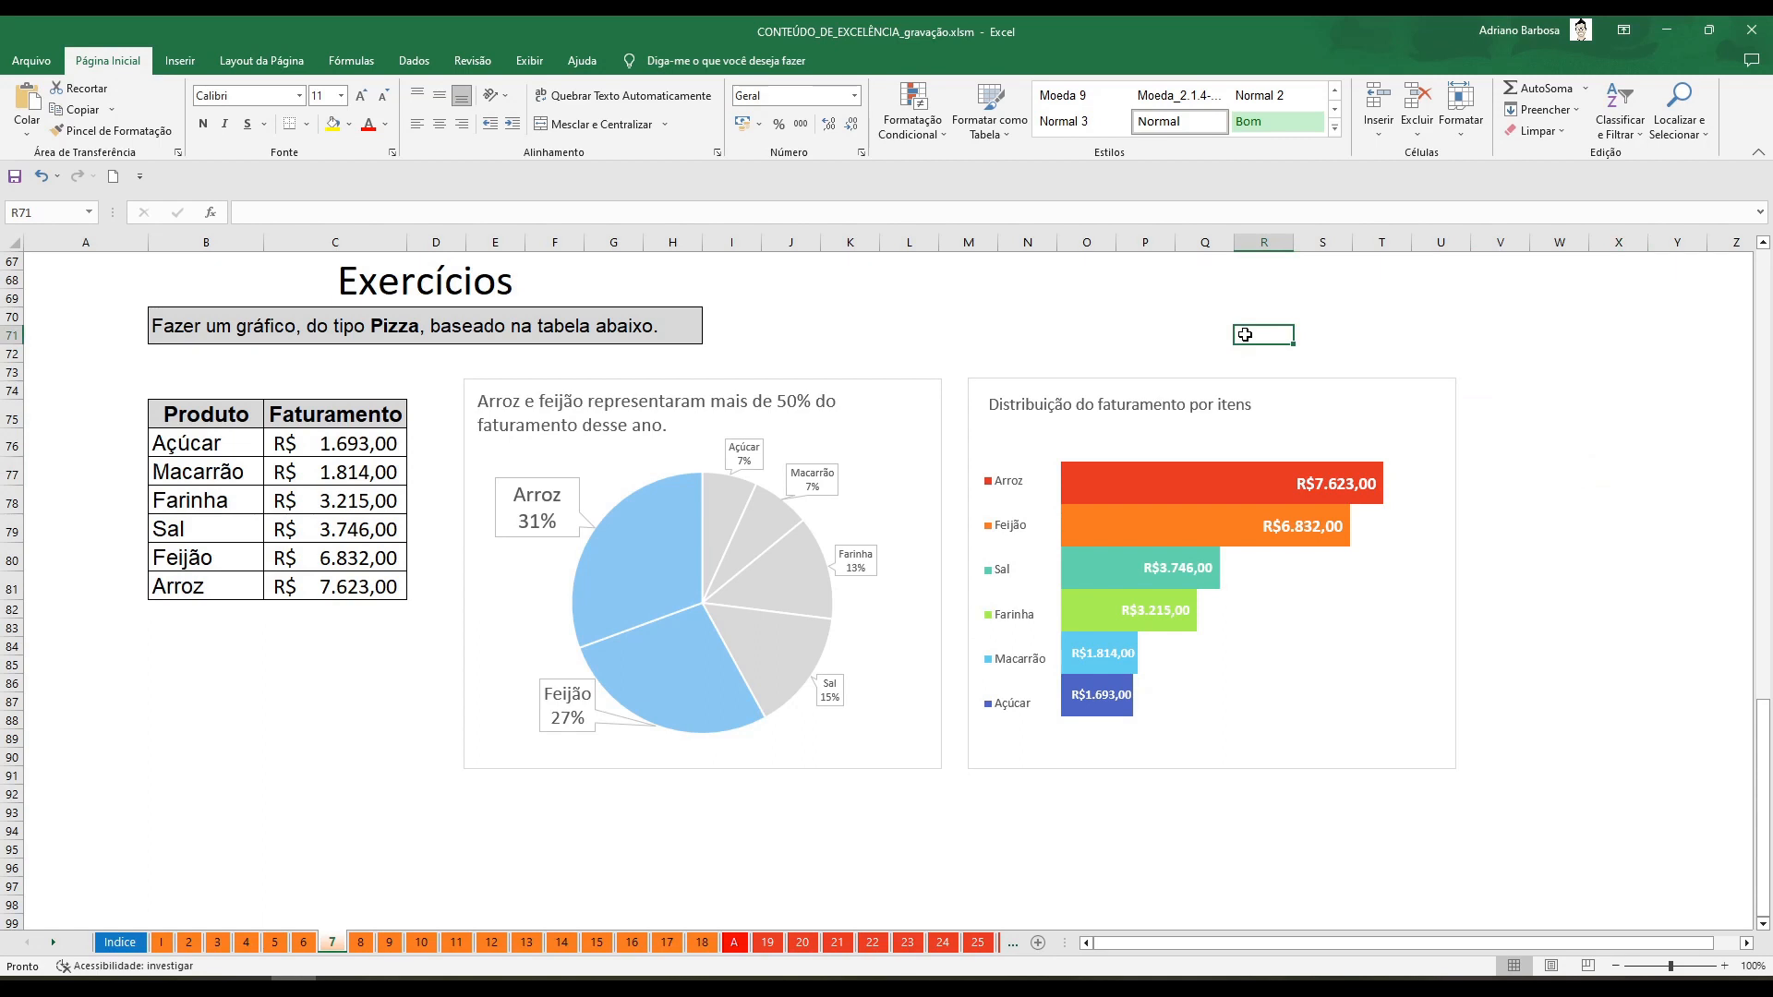
Widen the bar chart on its right side into column V and set its title's font size to 18
{"action": "left_click", "coordinate": [1437, 420]}
{"action": "left_click_drag", "start_coordinate": [1453, 573], "coordinate": [1503, 573]}
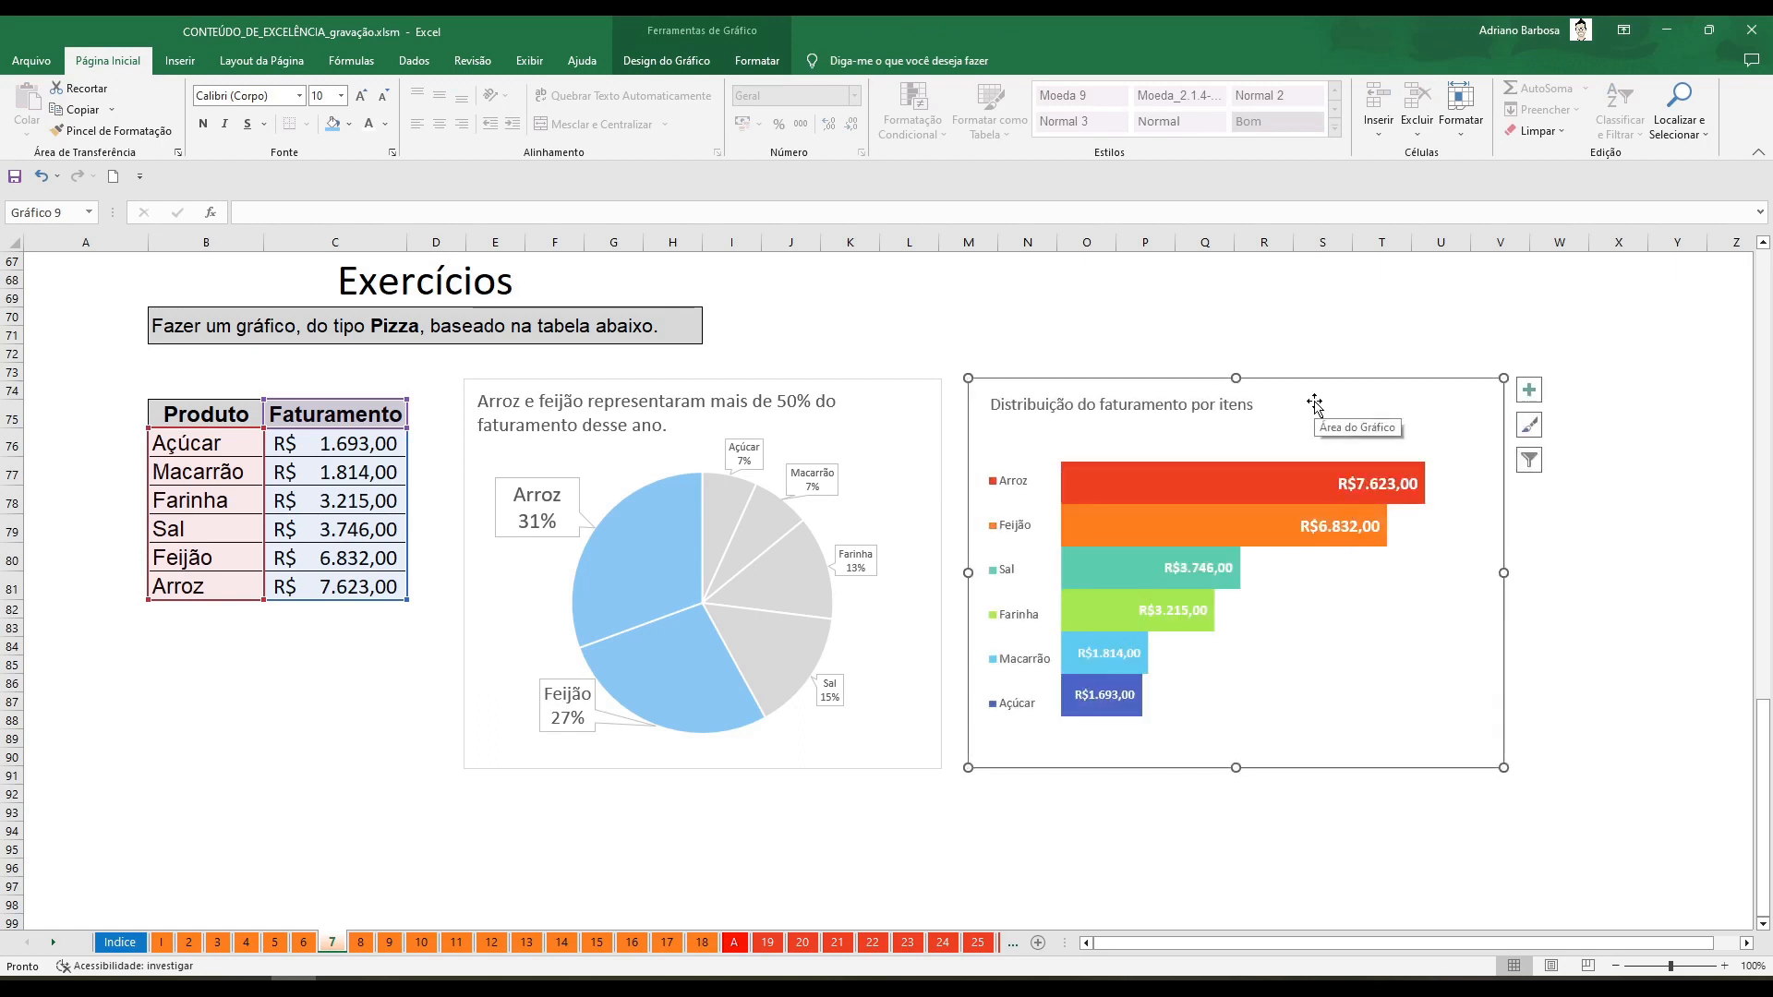
{"action": "left_click", "coordinate": [1169, 397]}
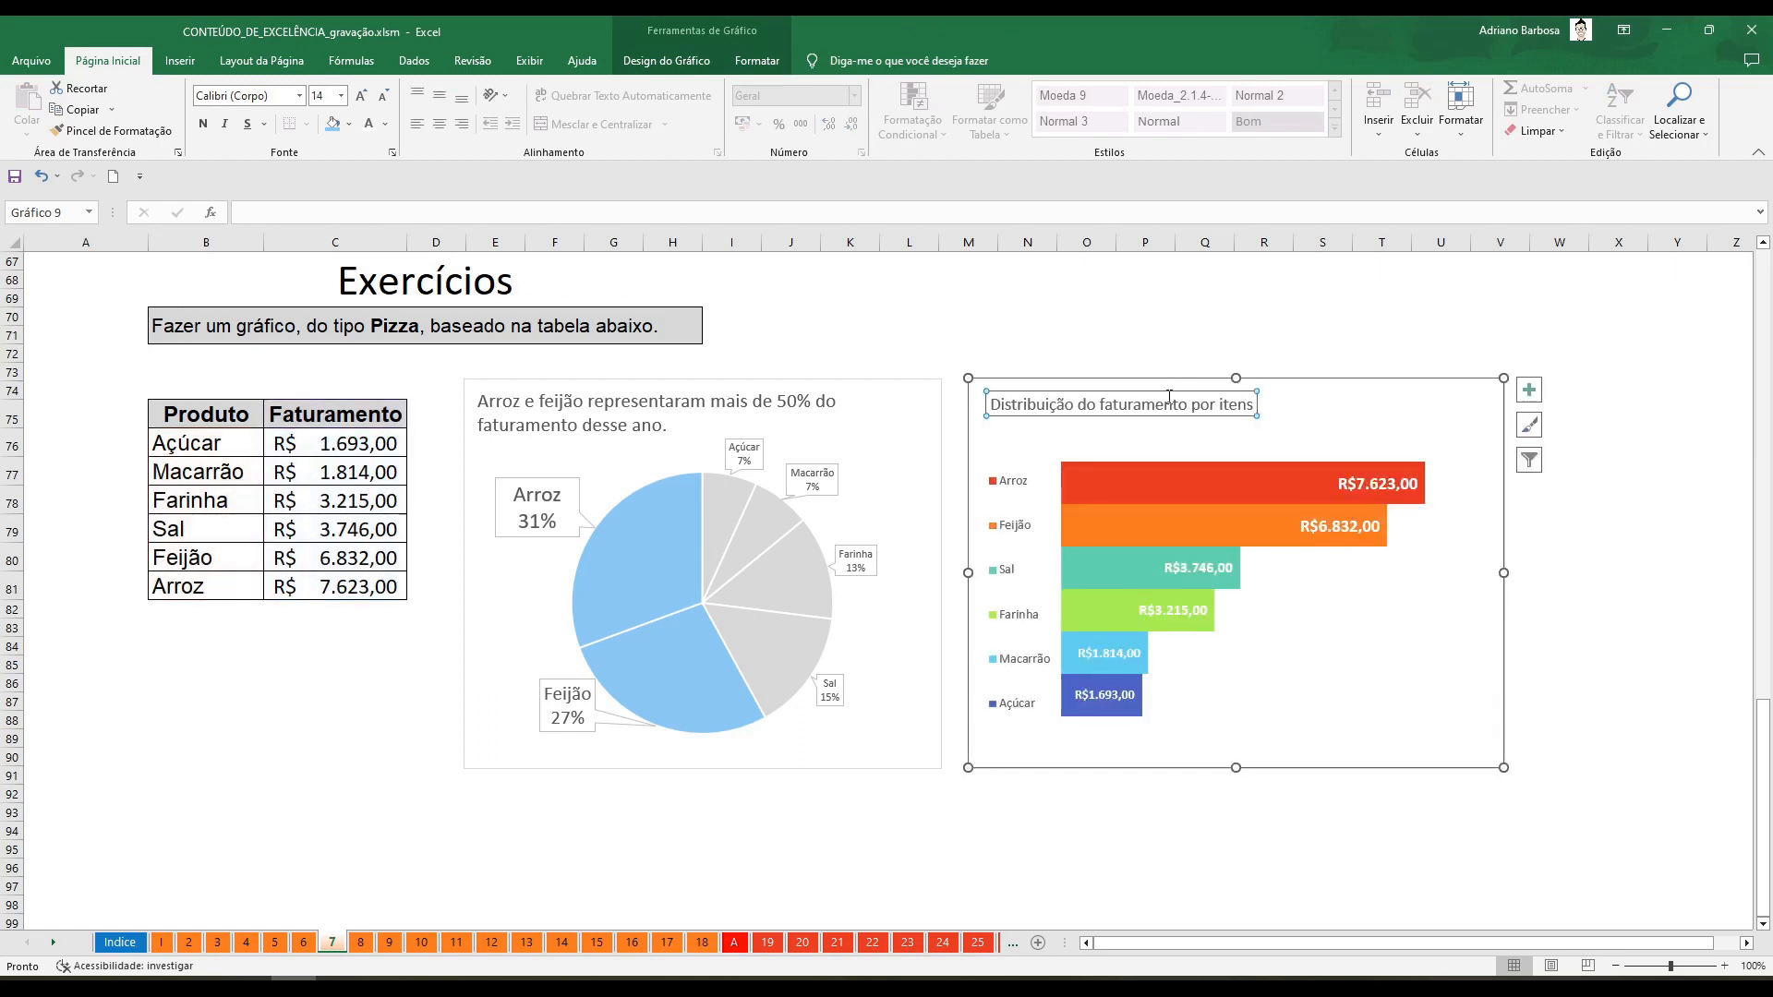
{"action": "left_click", "coordinate": [358, 95]}
{"action": "left_click", "coordinate": [358, 95]}
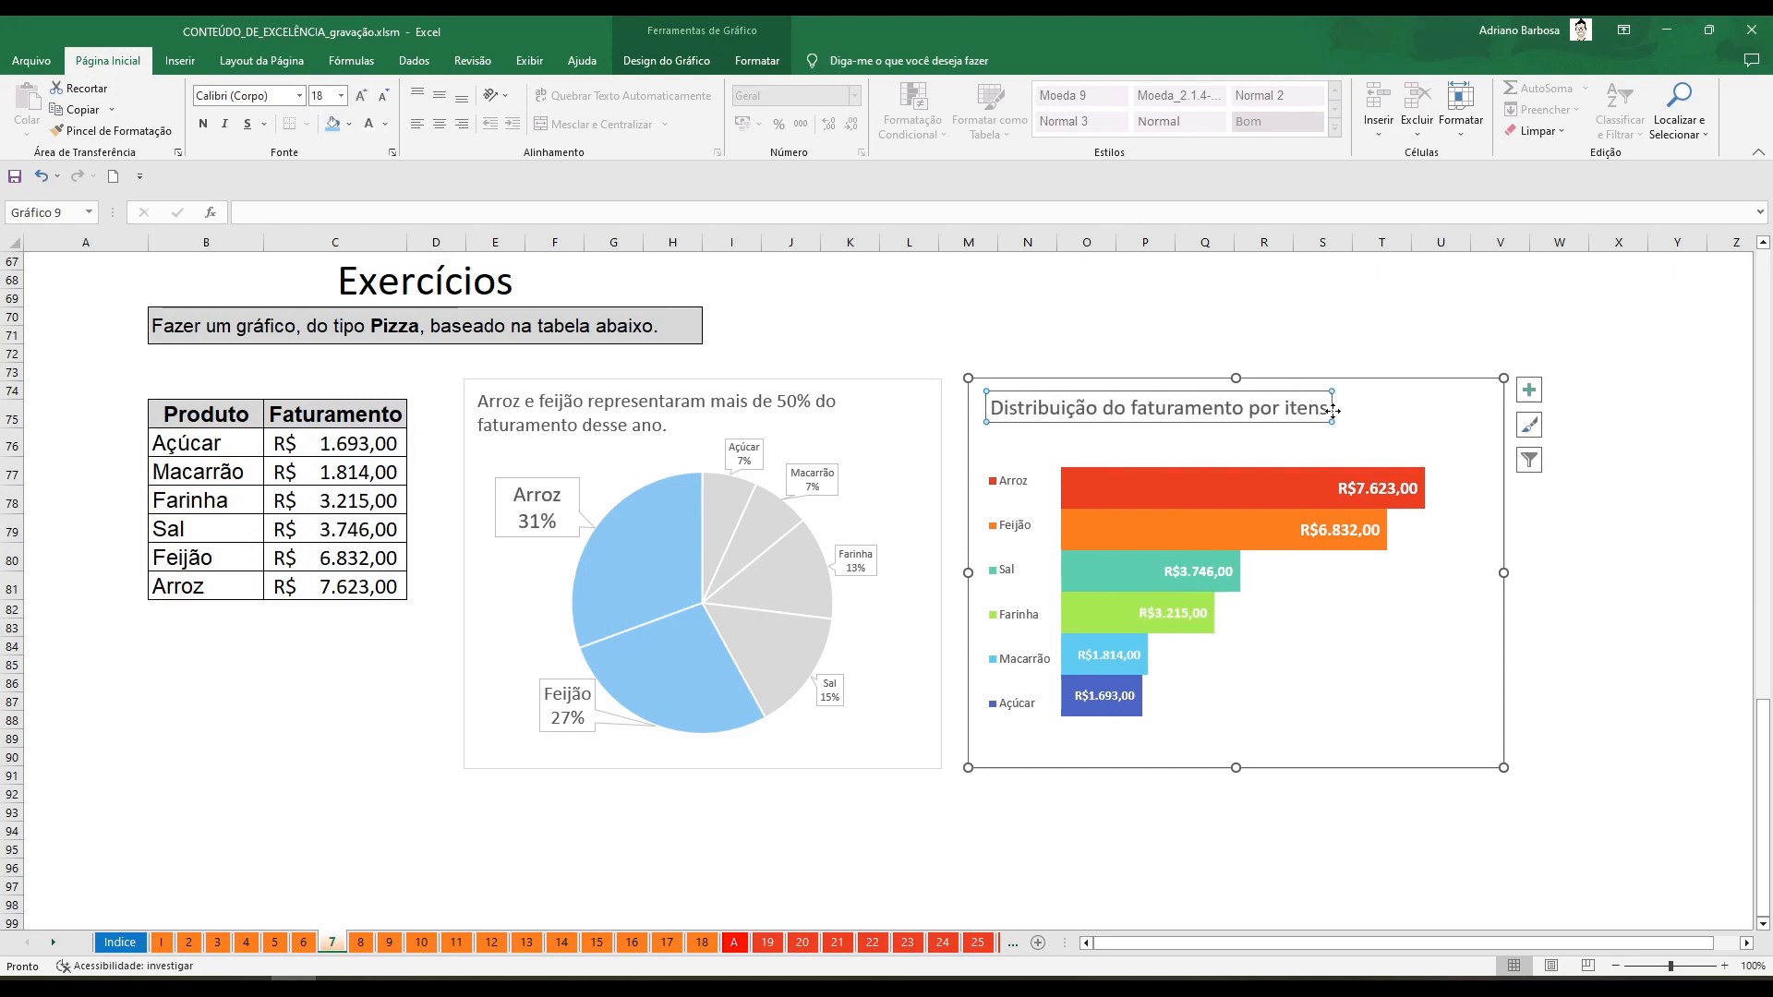
{"action": "left_click", "coordinate": [1421, 316]}
{"action": "left_click", "coordinate": [1443, 674]}
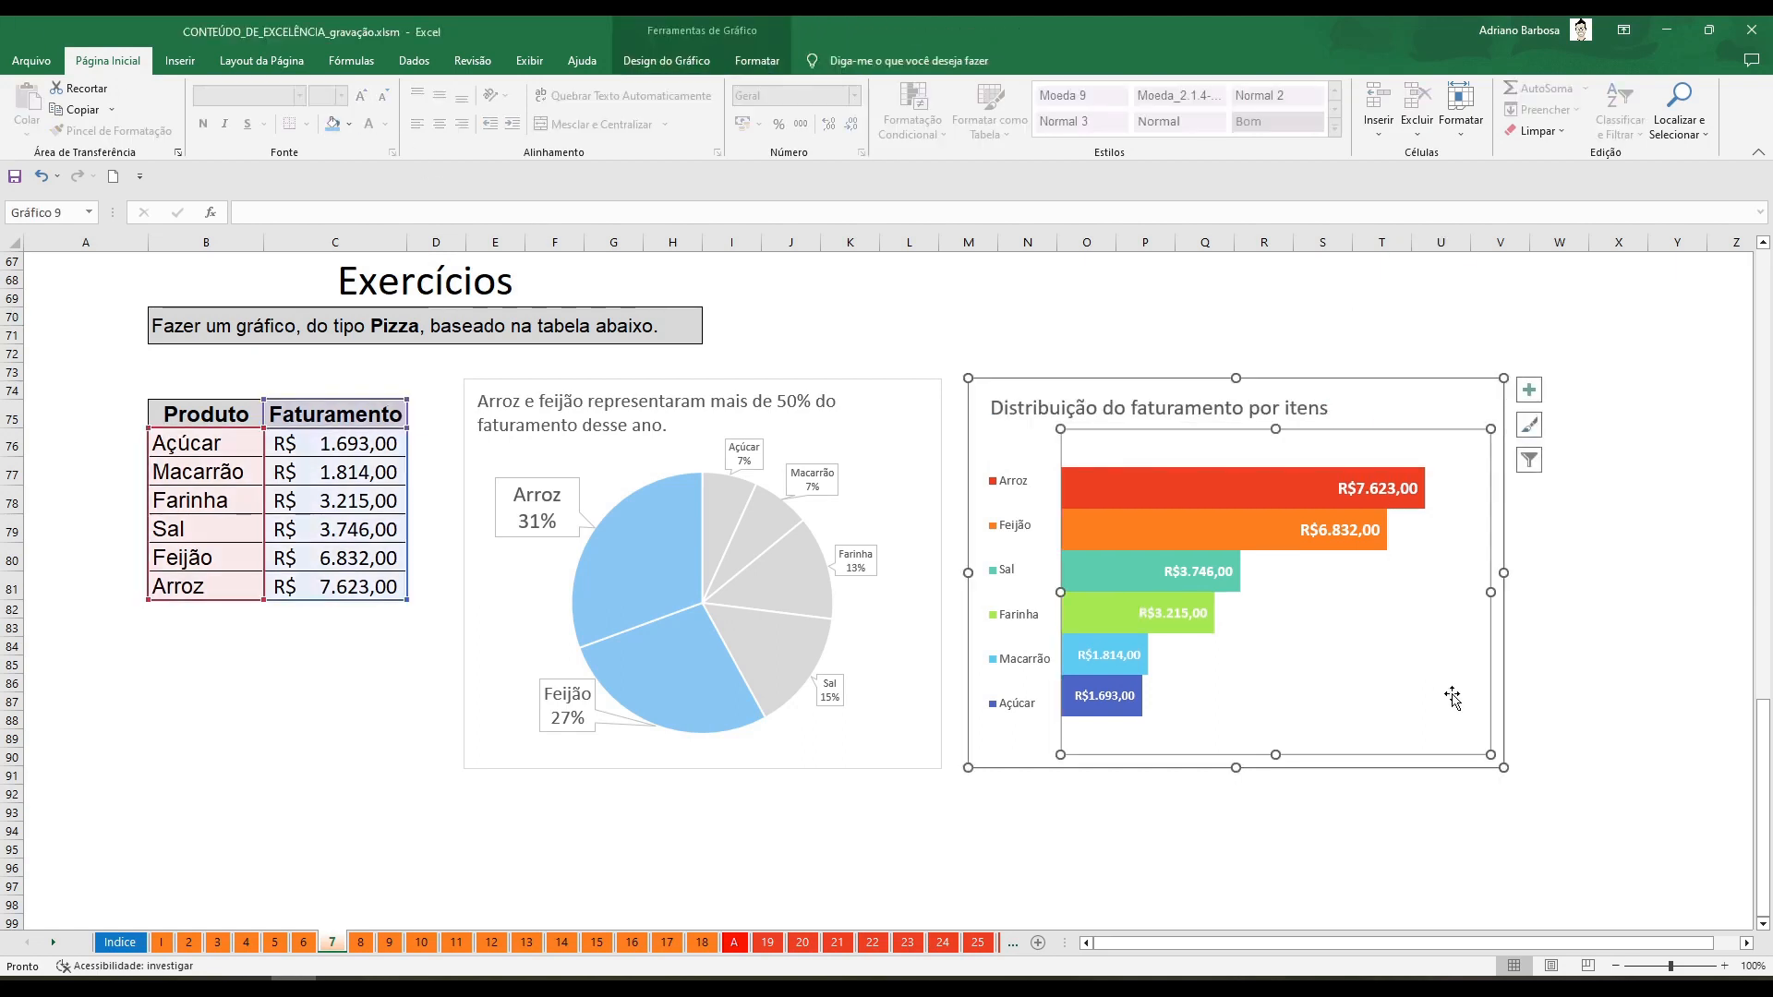
{"action": "left_click", "coordinate": [1466, 386]}
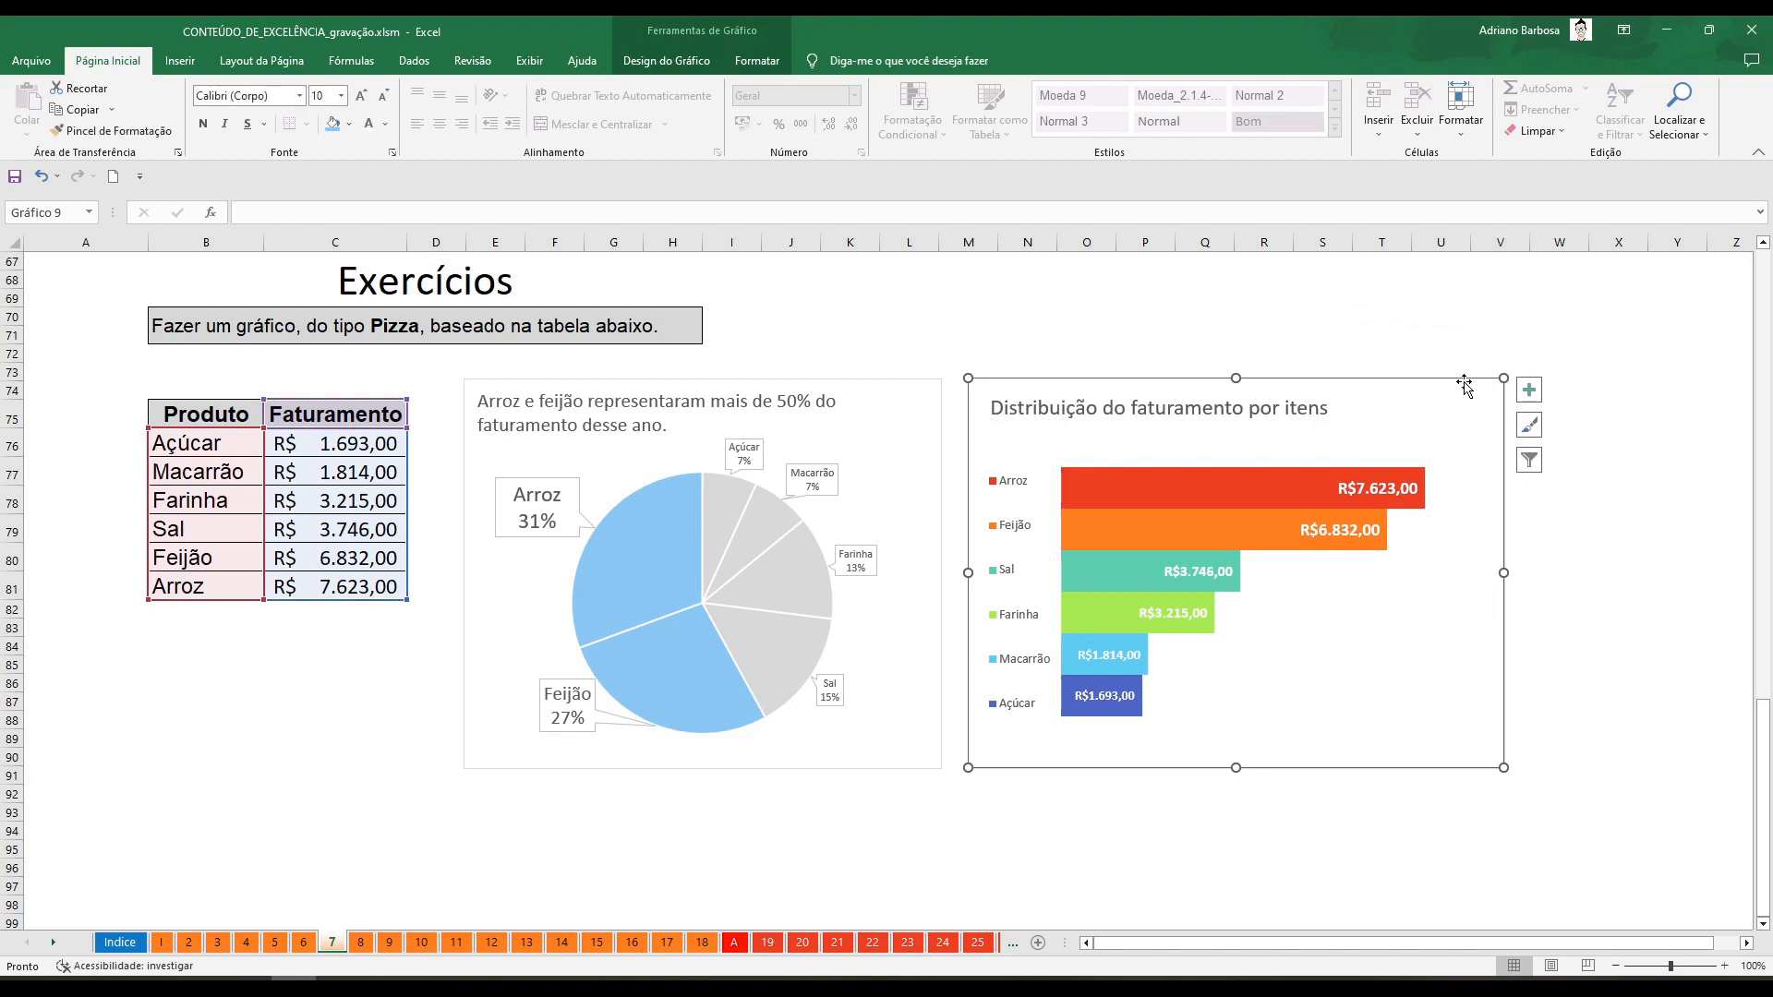